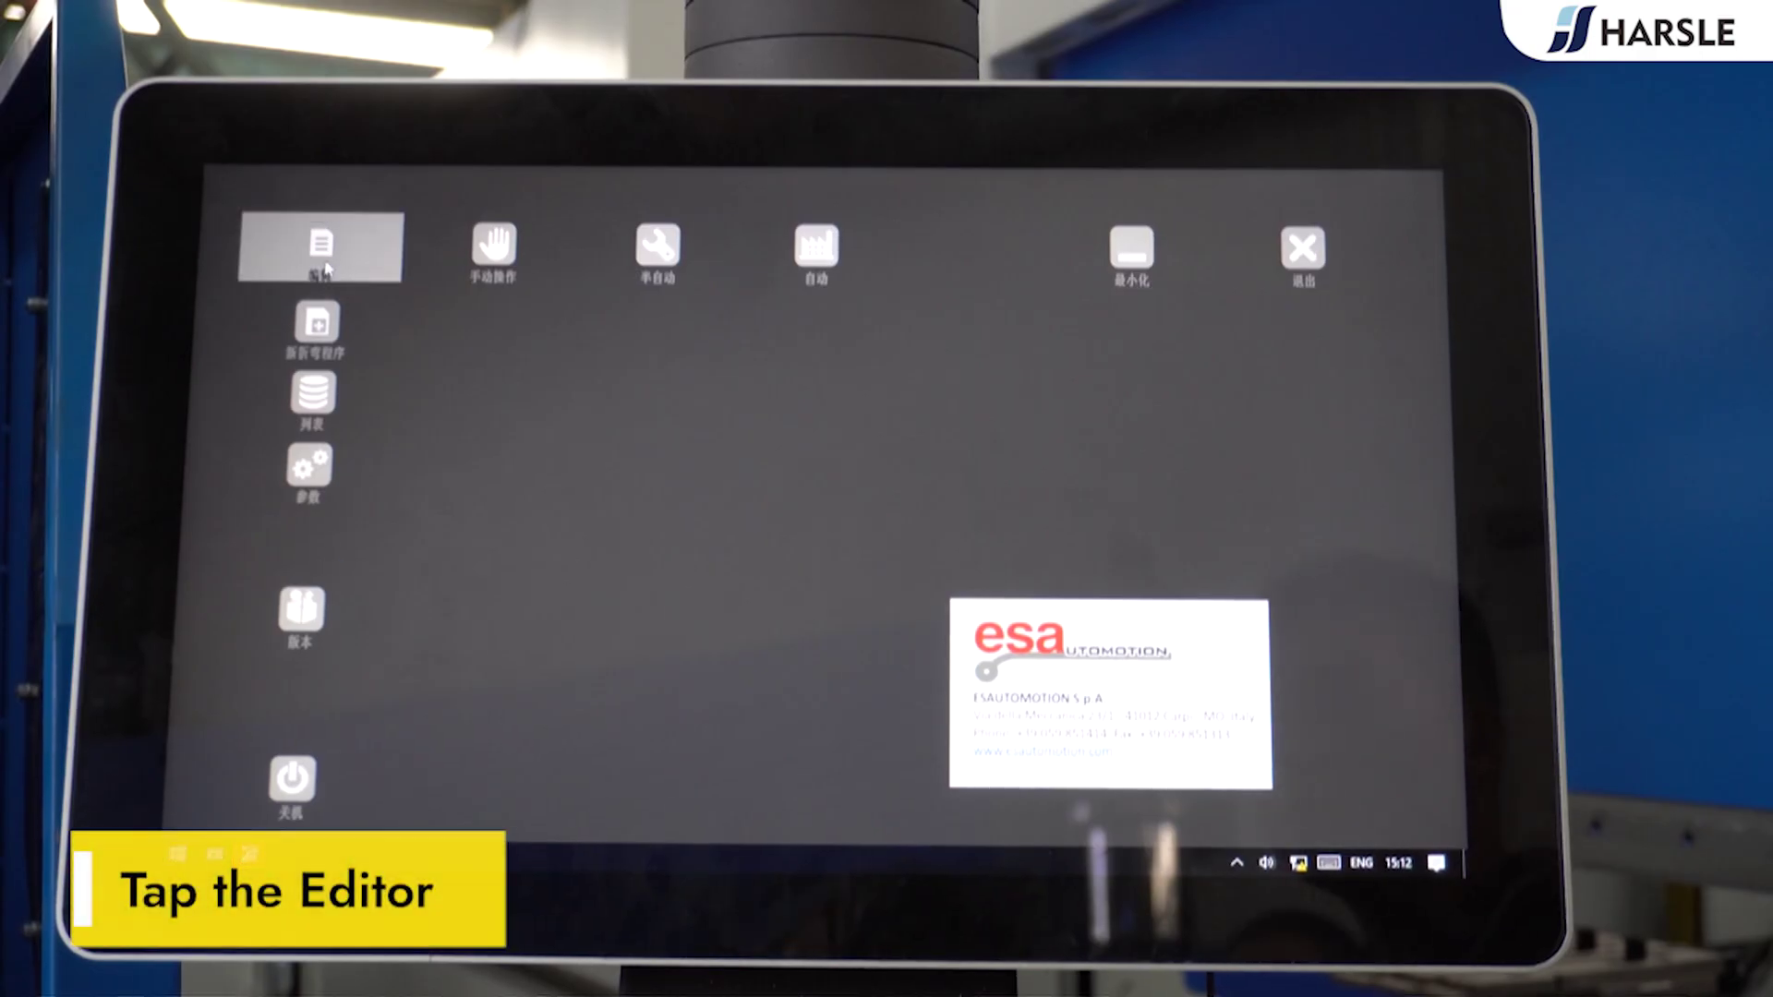
Step: Open the editor and run the repeat calibration in Manual mode to find the axes' reference point
left_click(326, 269)
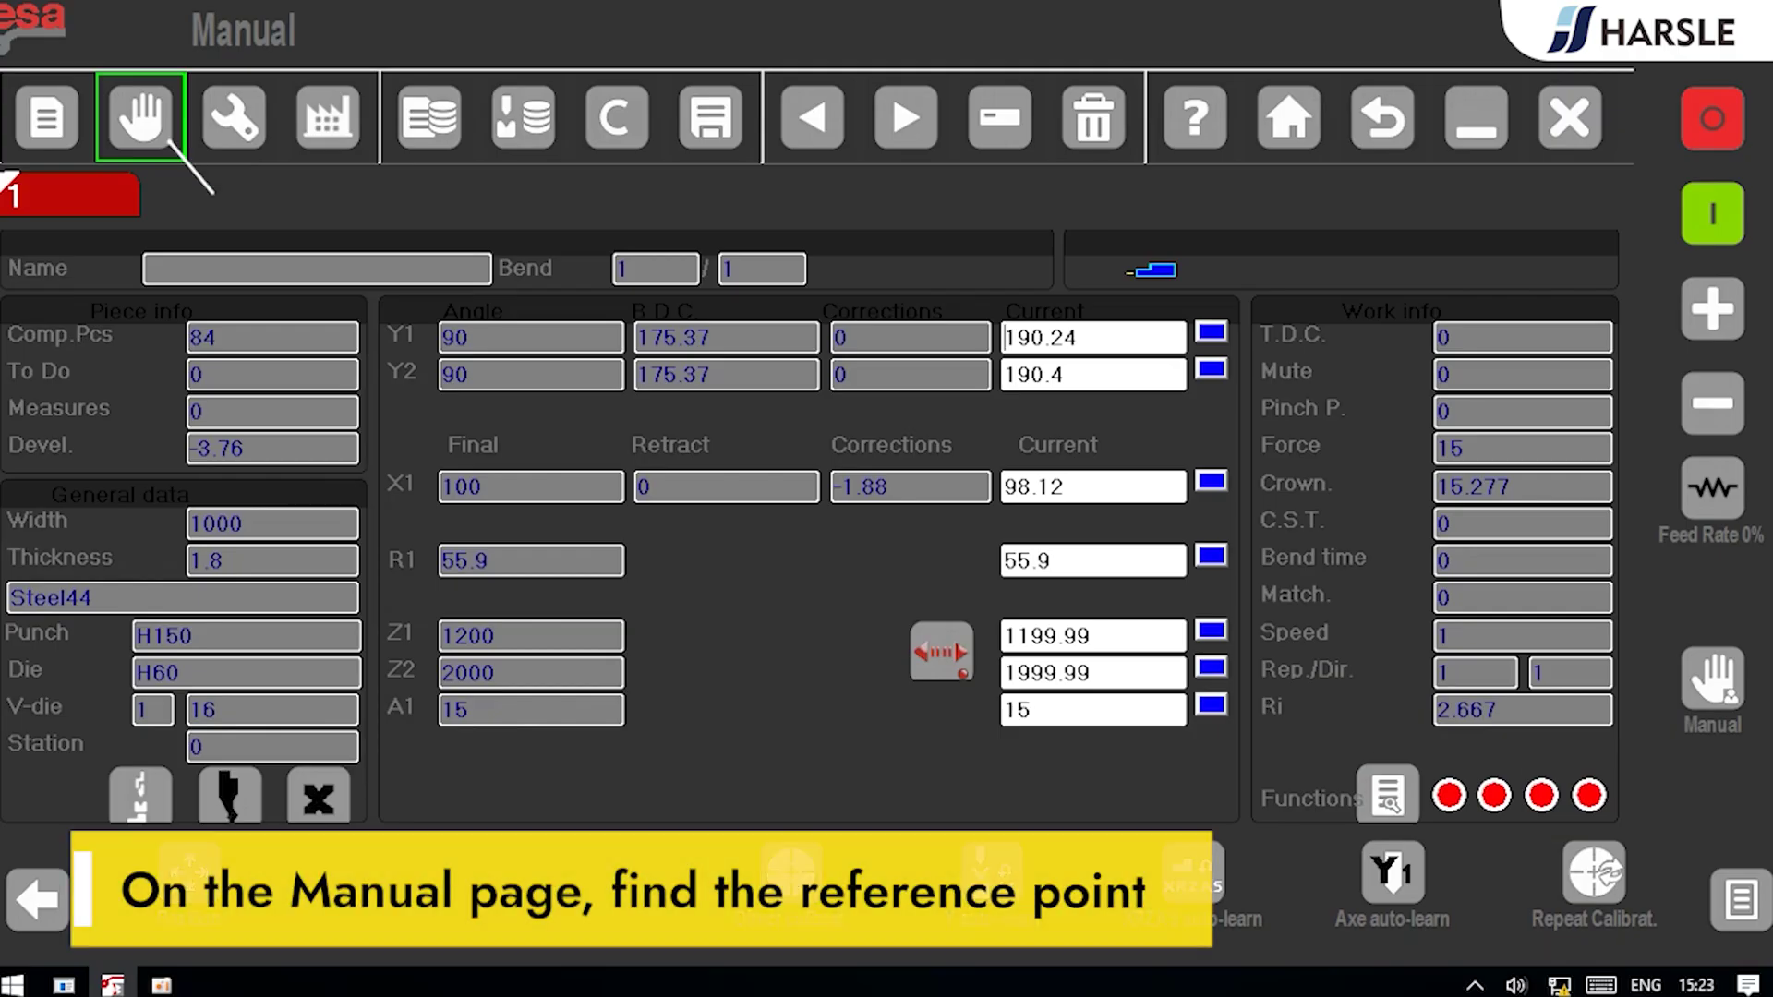
left_click(1588, 876)
left_click(1717, 218)
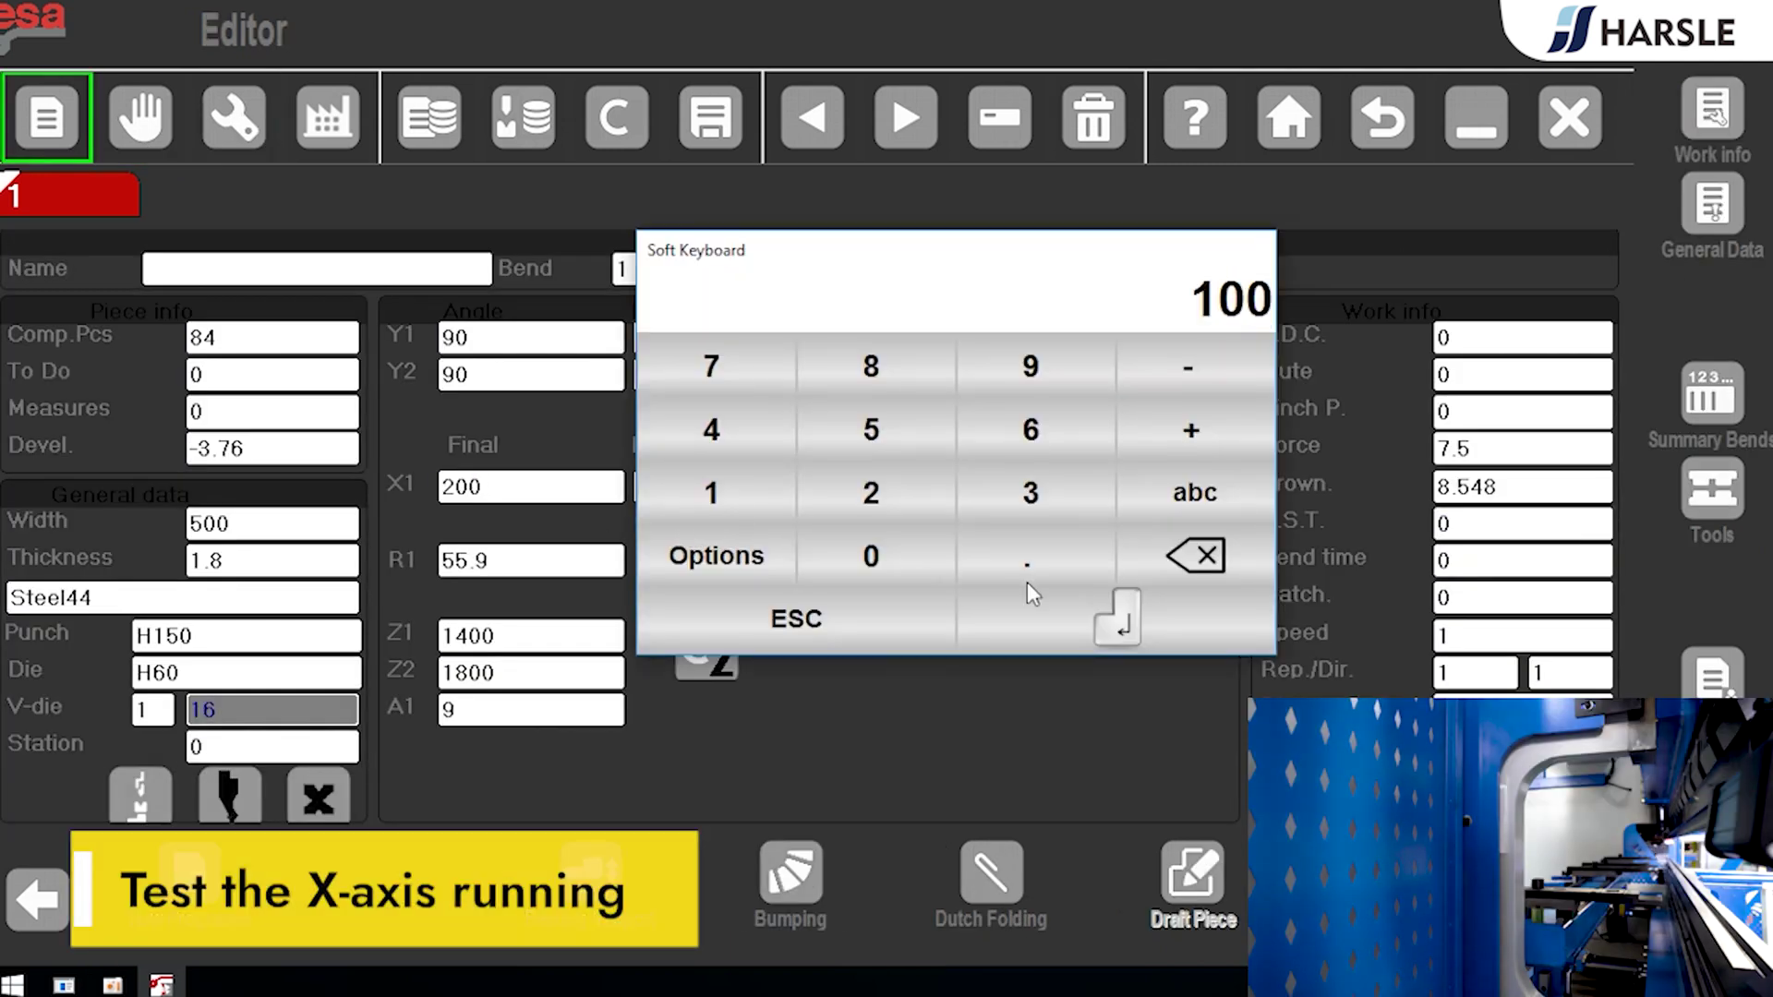
Step: Set the X1 final position to 100 and R1 to 90, switching to semi-automatic mode for each axis test
left_click(1108, 611)
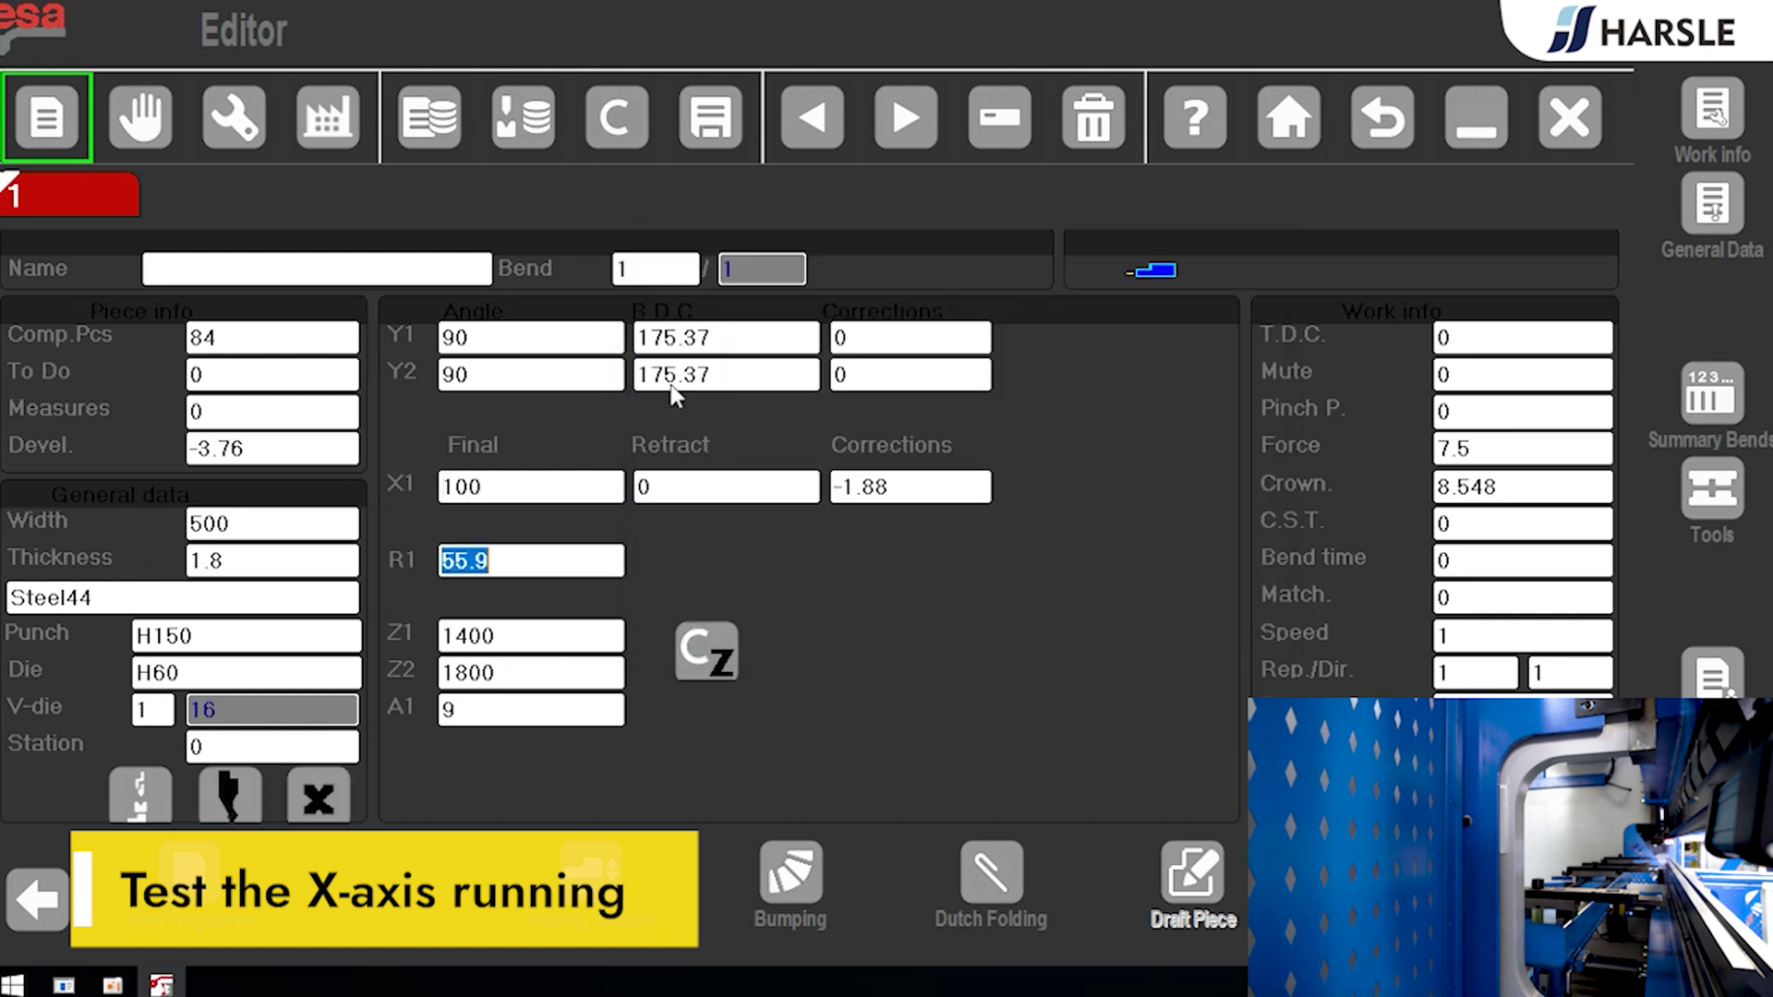
left_click(235, 119)
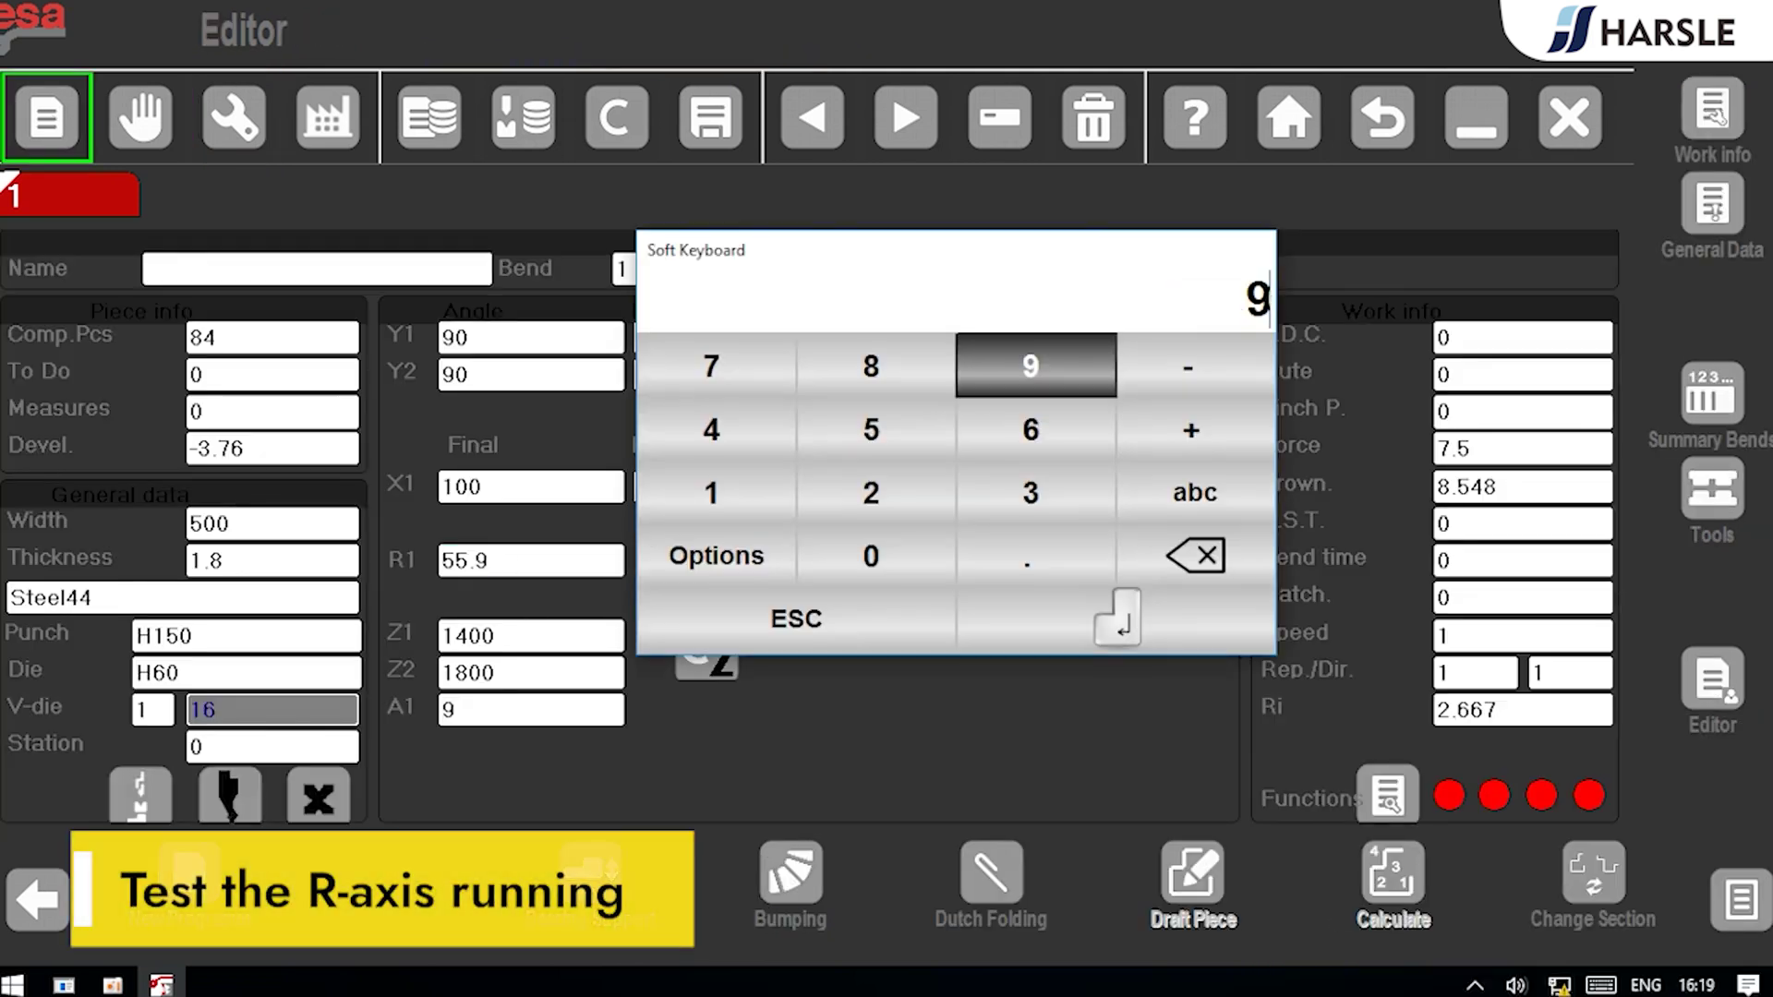
left_click(900, 545)
left_click(1103, 635)
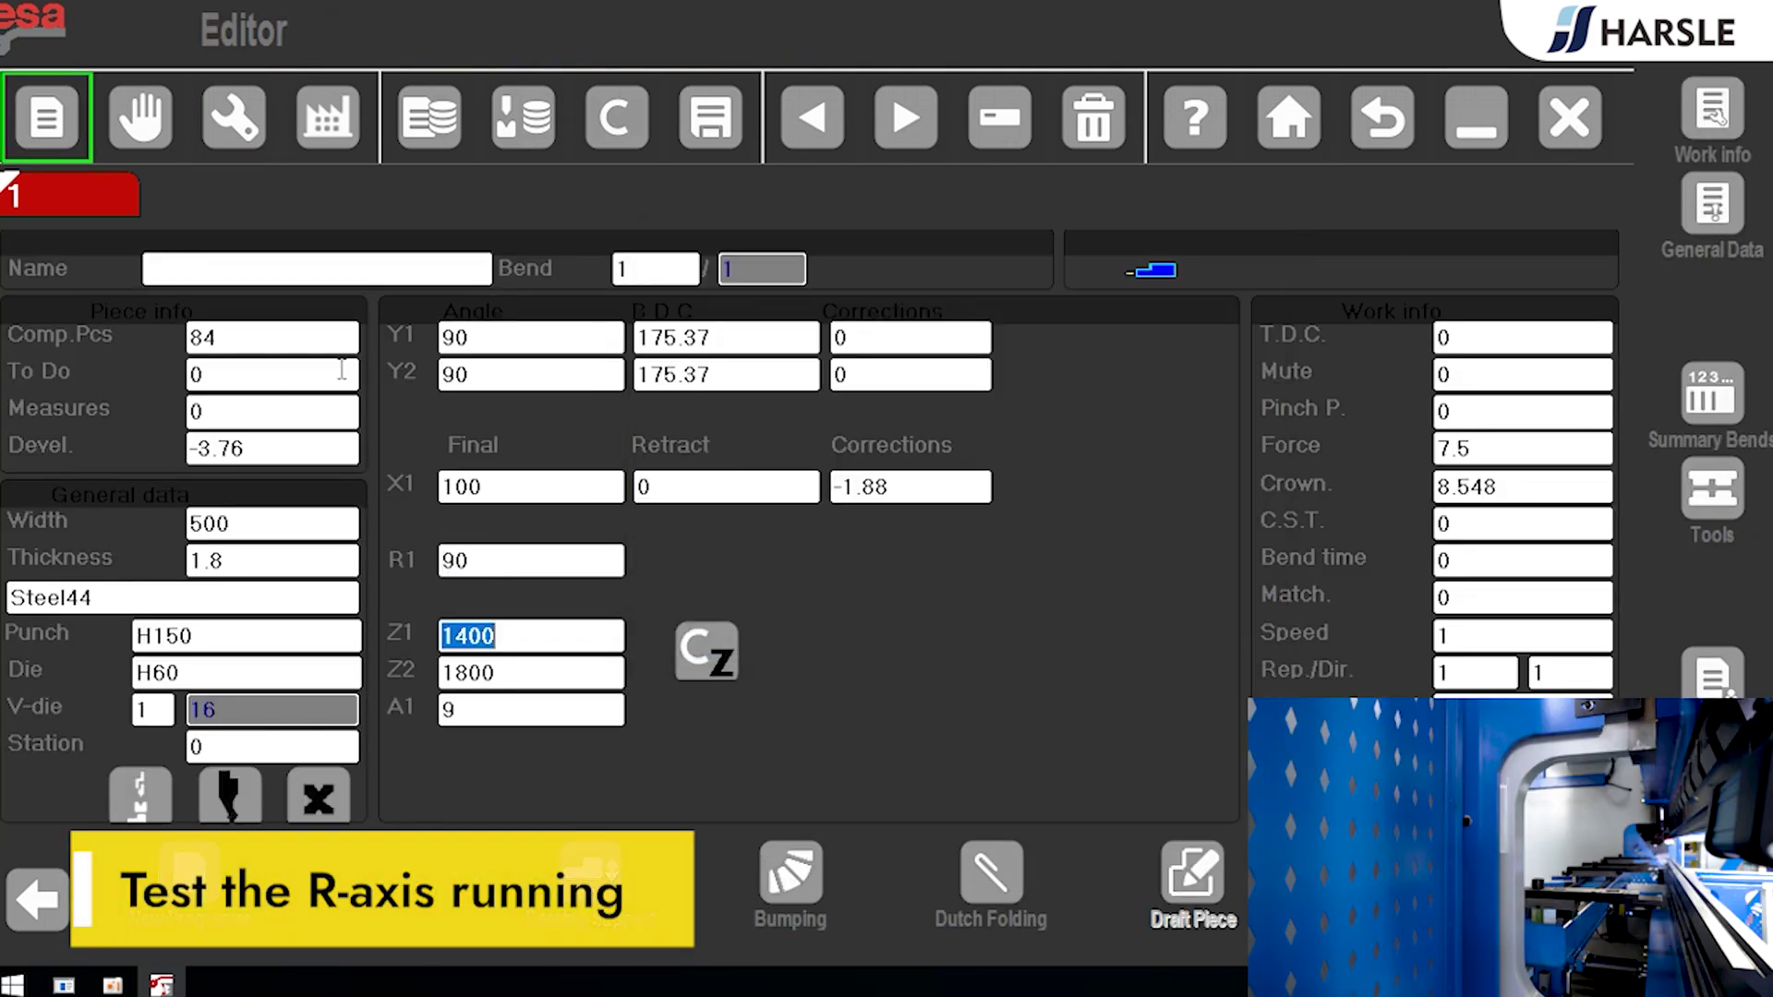
left_click(226, 139)
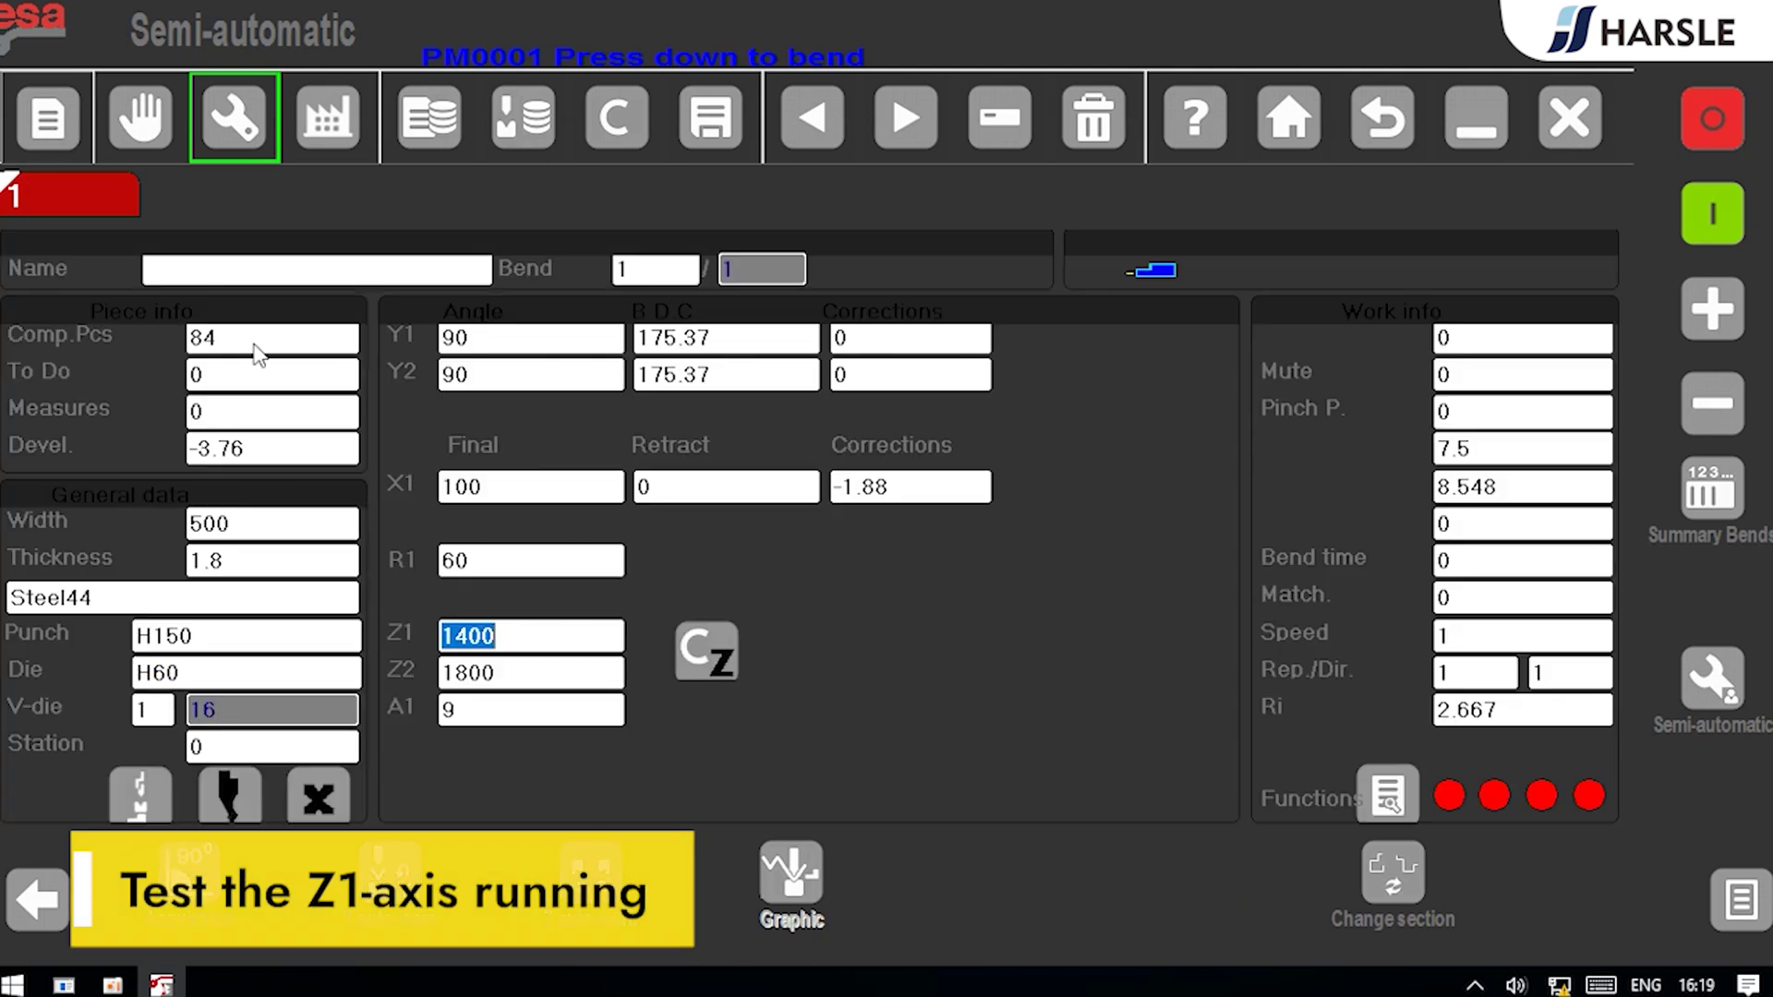
Step: Return to the editor and set the Z1 axis position to 900
key("F1")
left_click(476, 646)
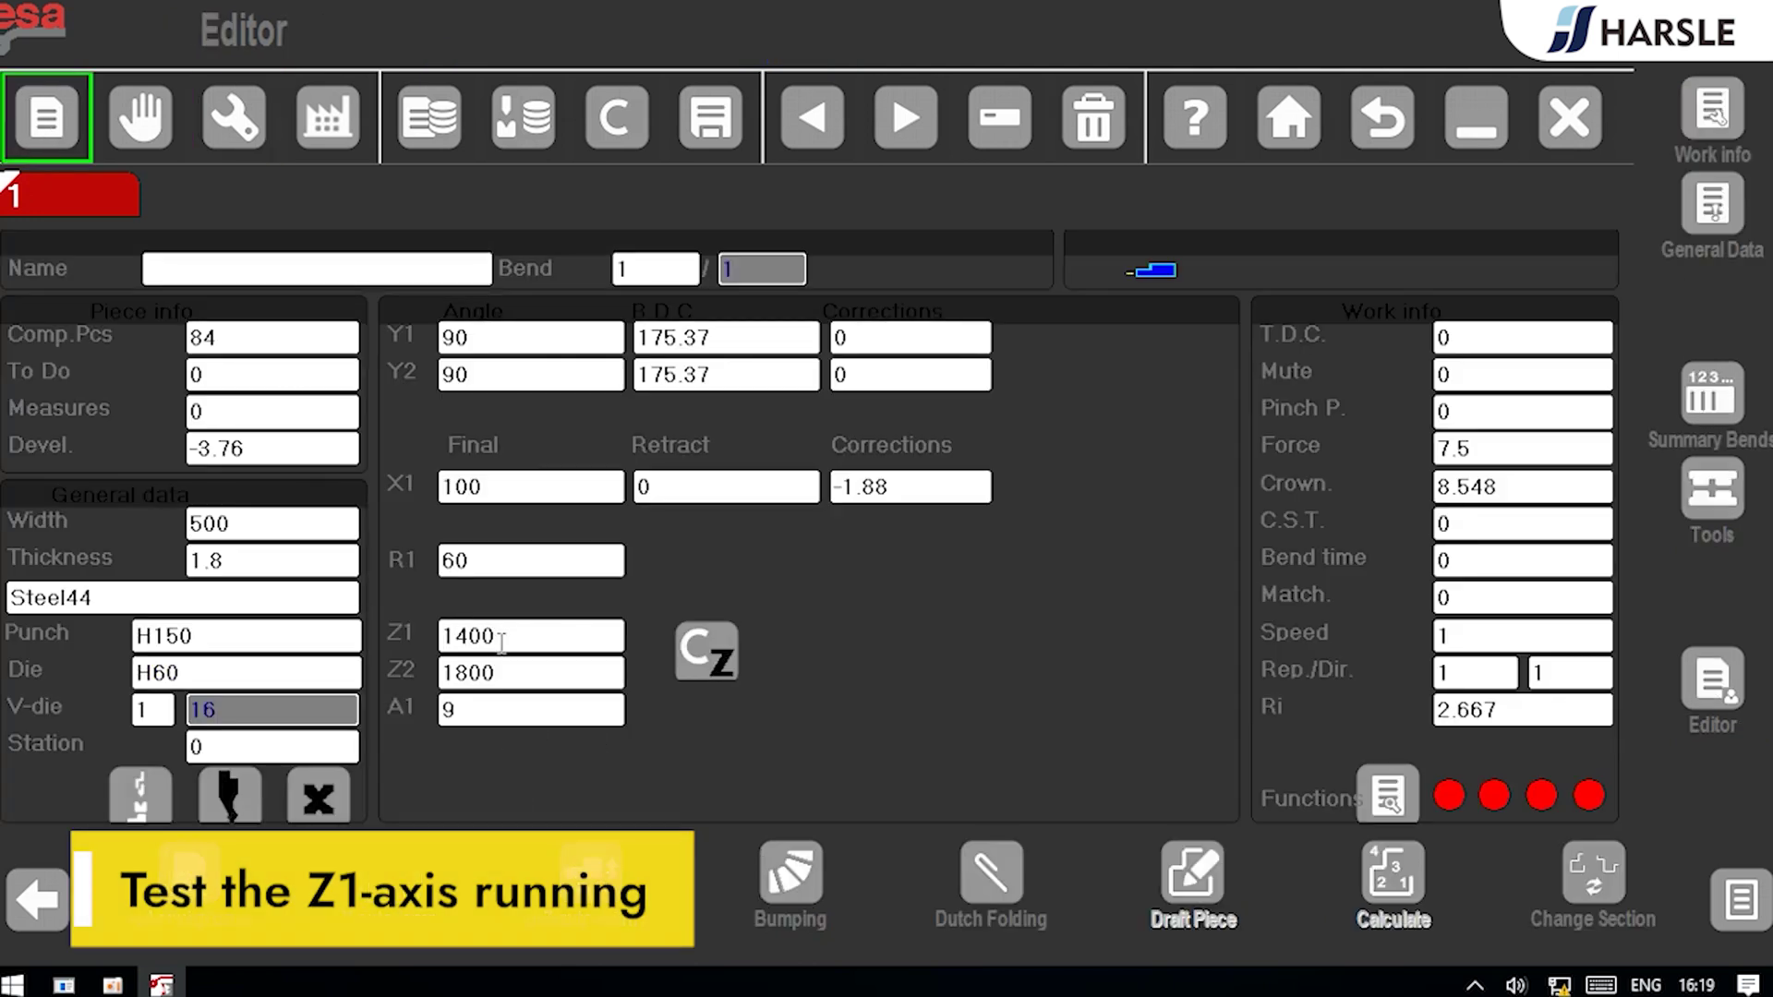
left_click(504, 637)
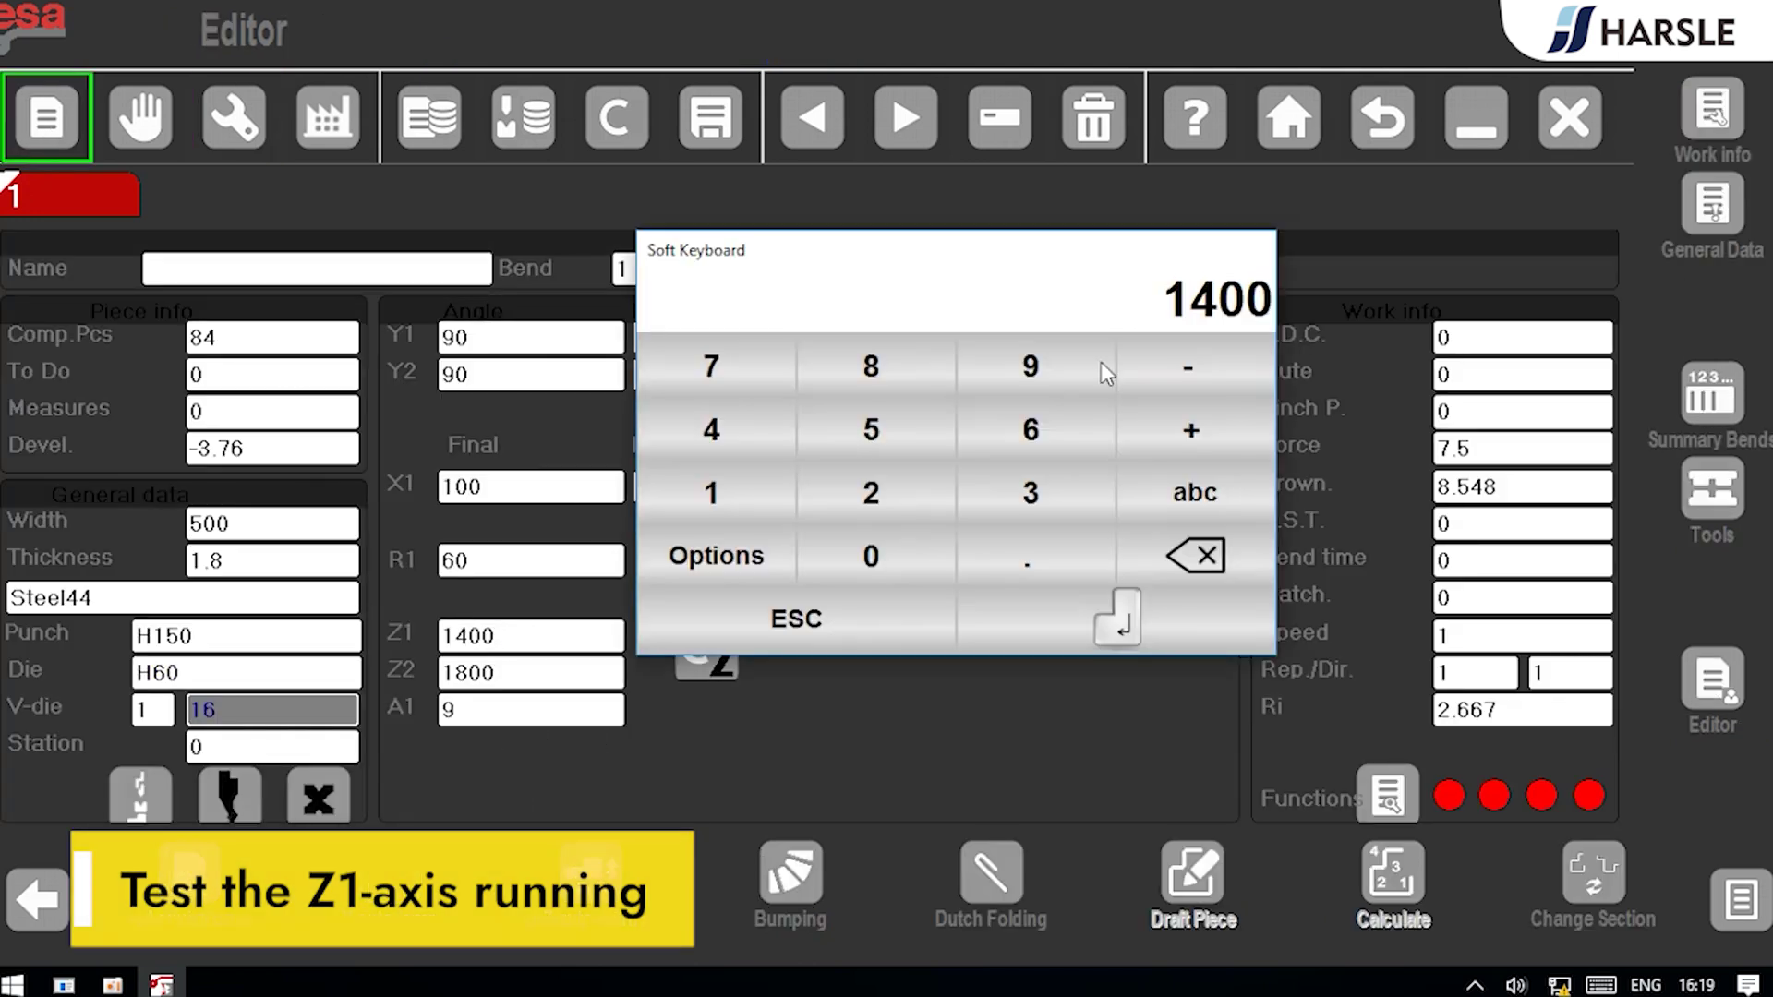
left_click(1041, 384)
left_click(932, 568)
left_click(933, 573)
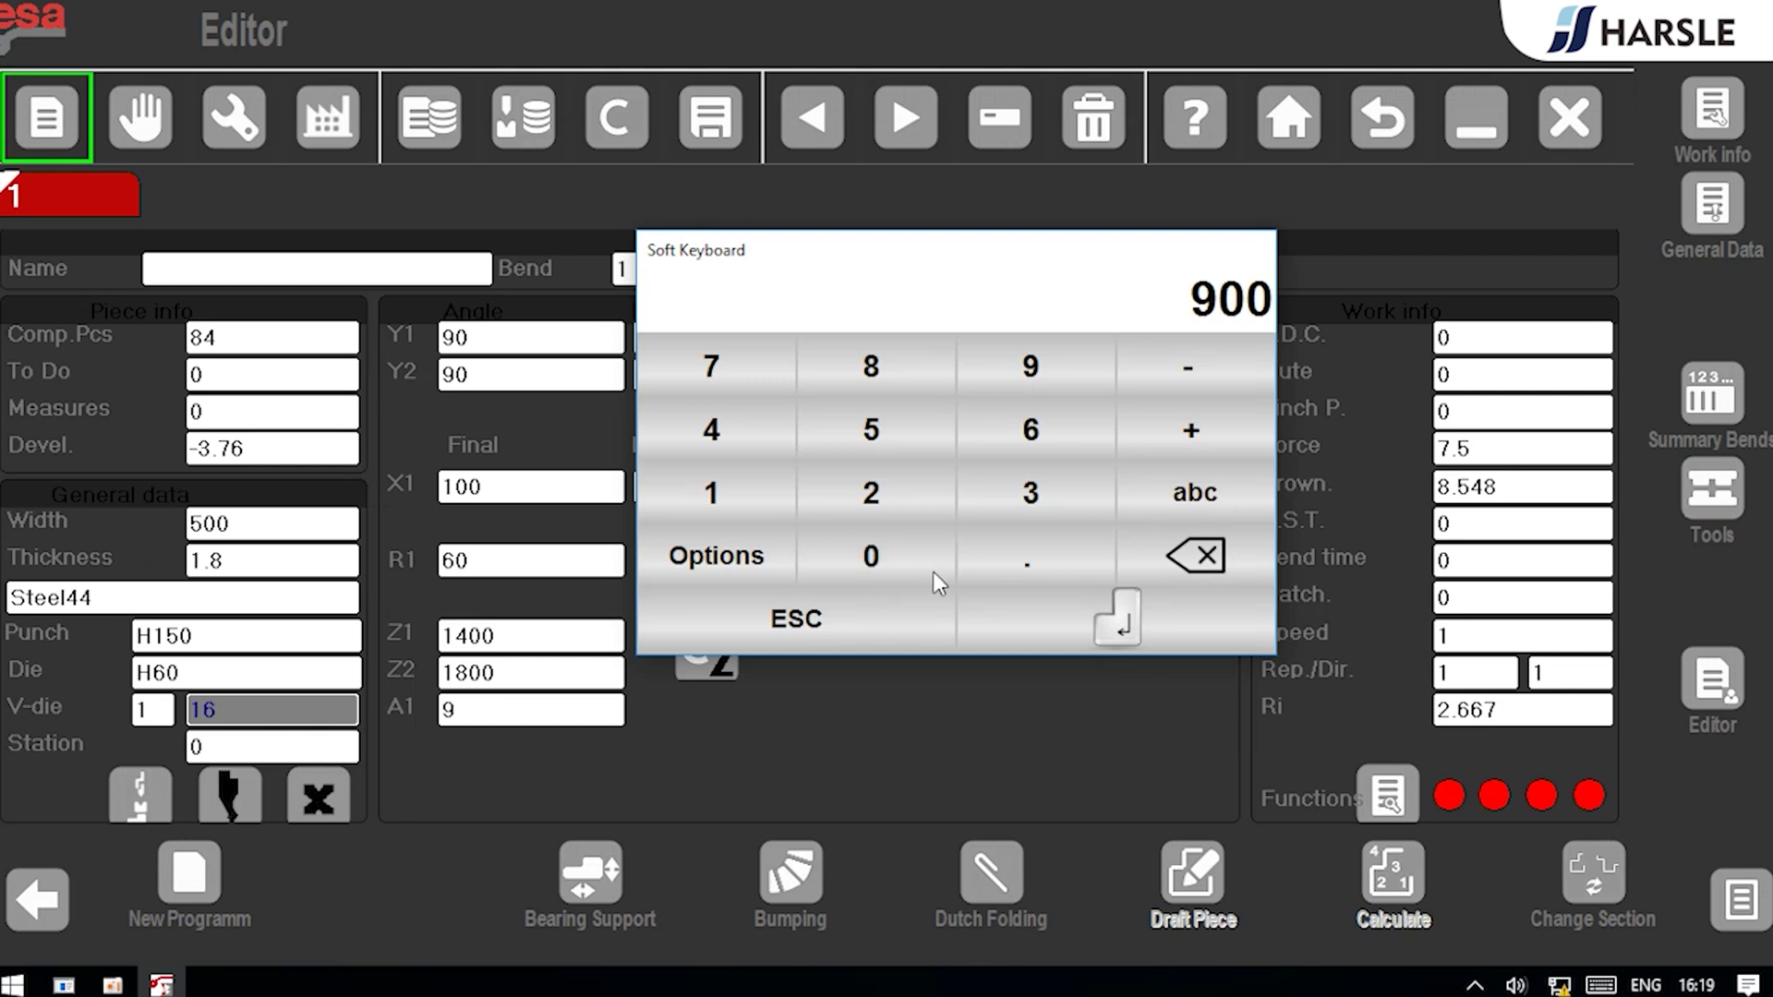
left_click(1119, 620)
Step: Set the Z2 axis position to 1800 and start the Z1 movement test in semi-automatic mode
left_click(484, 672)
left_click(870, 366)
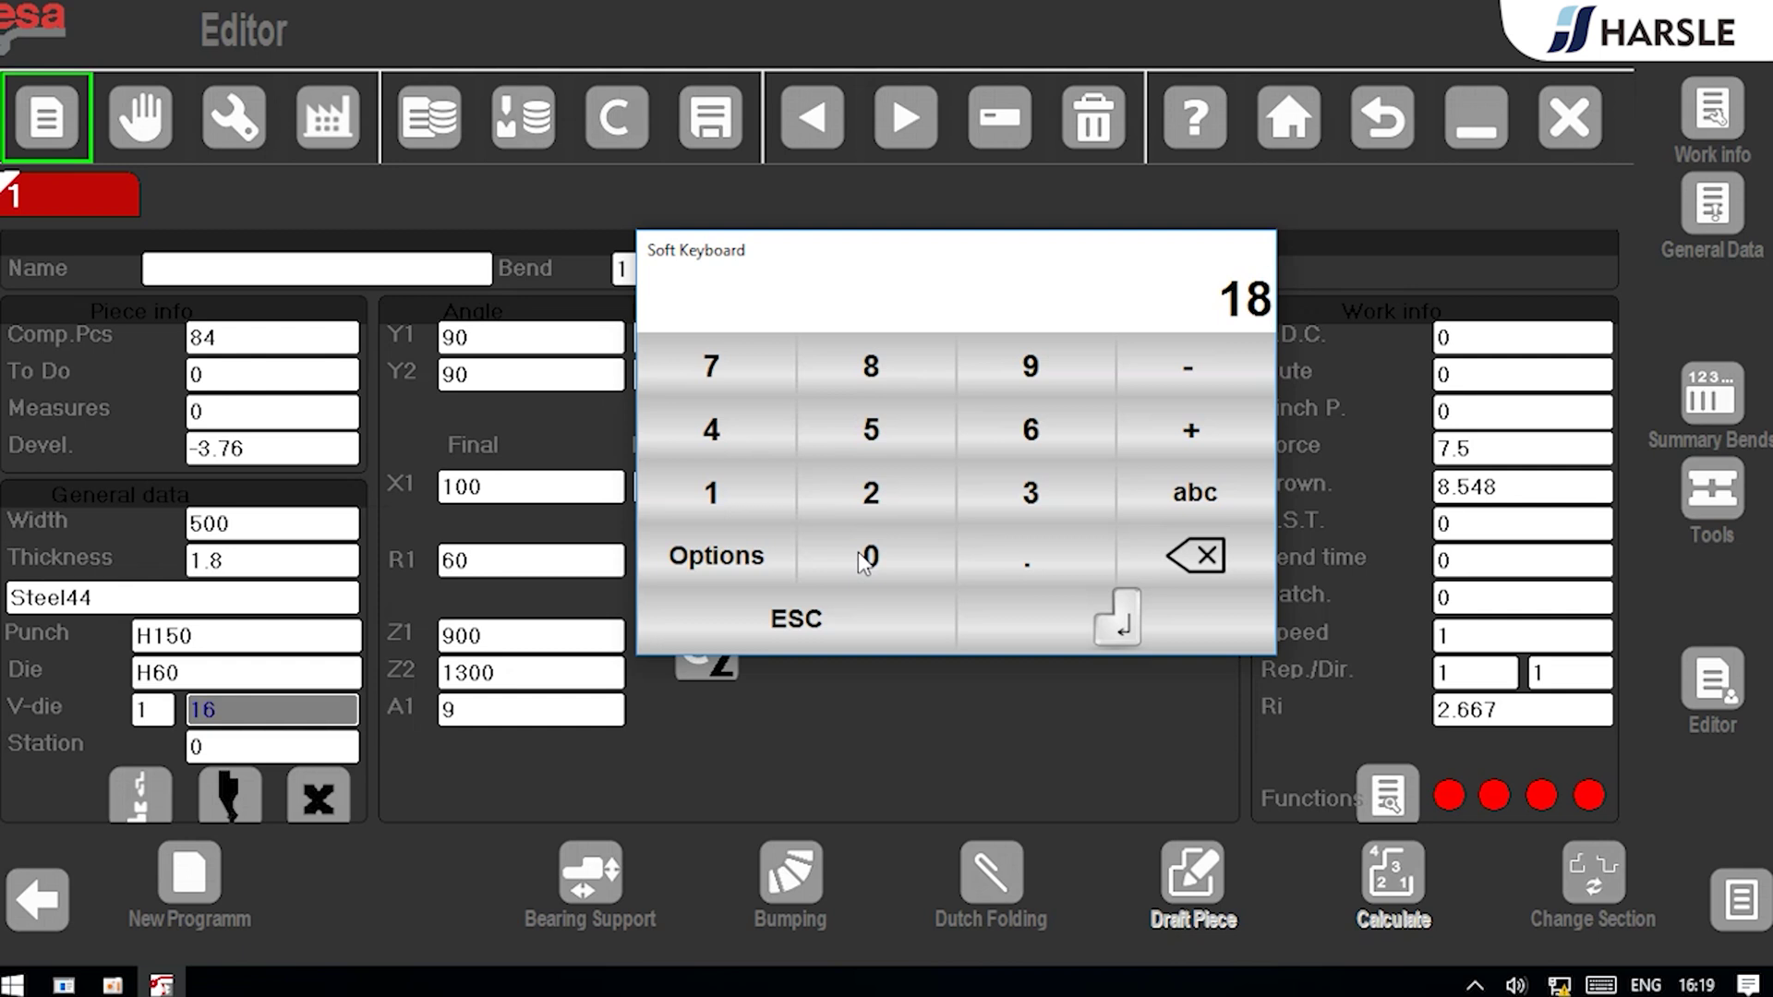
left_click(1119, 620)
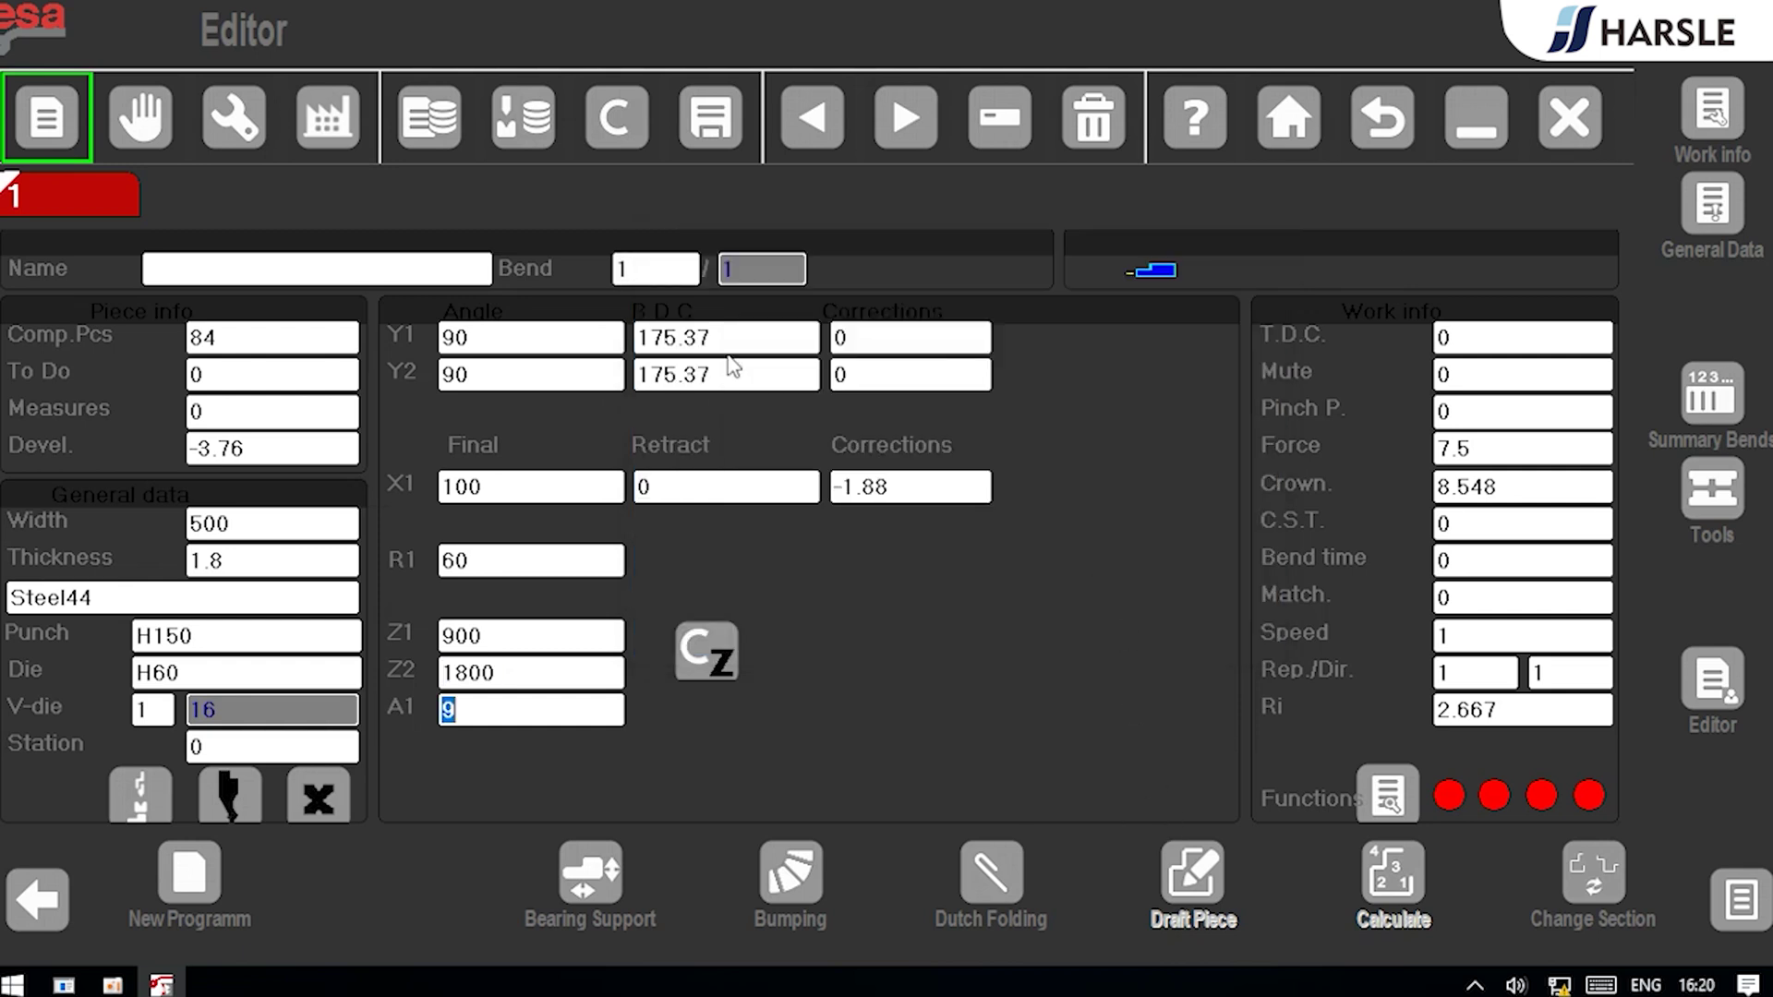
left_click(228, 121)
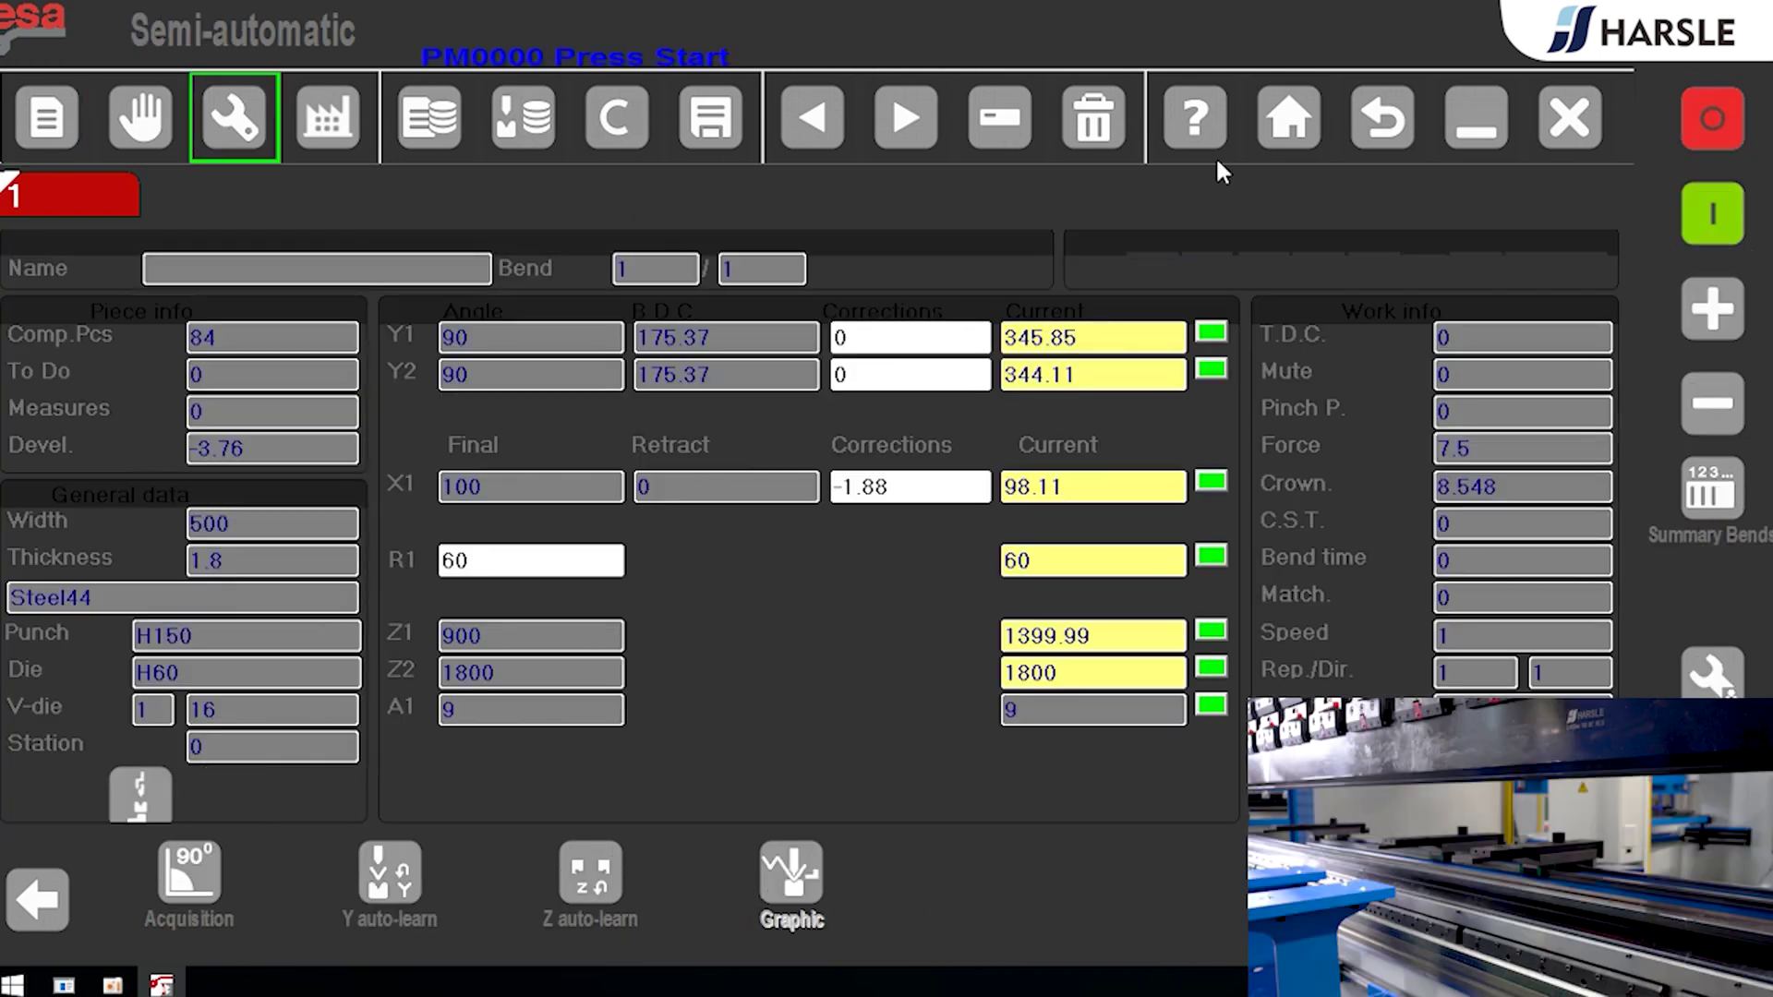
left_click(1727, 221)
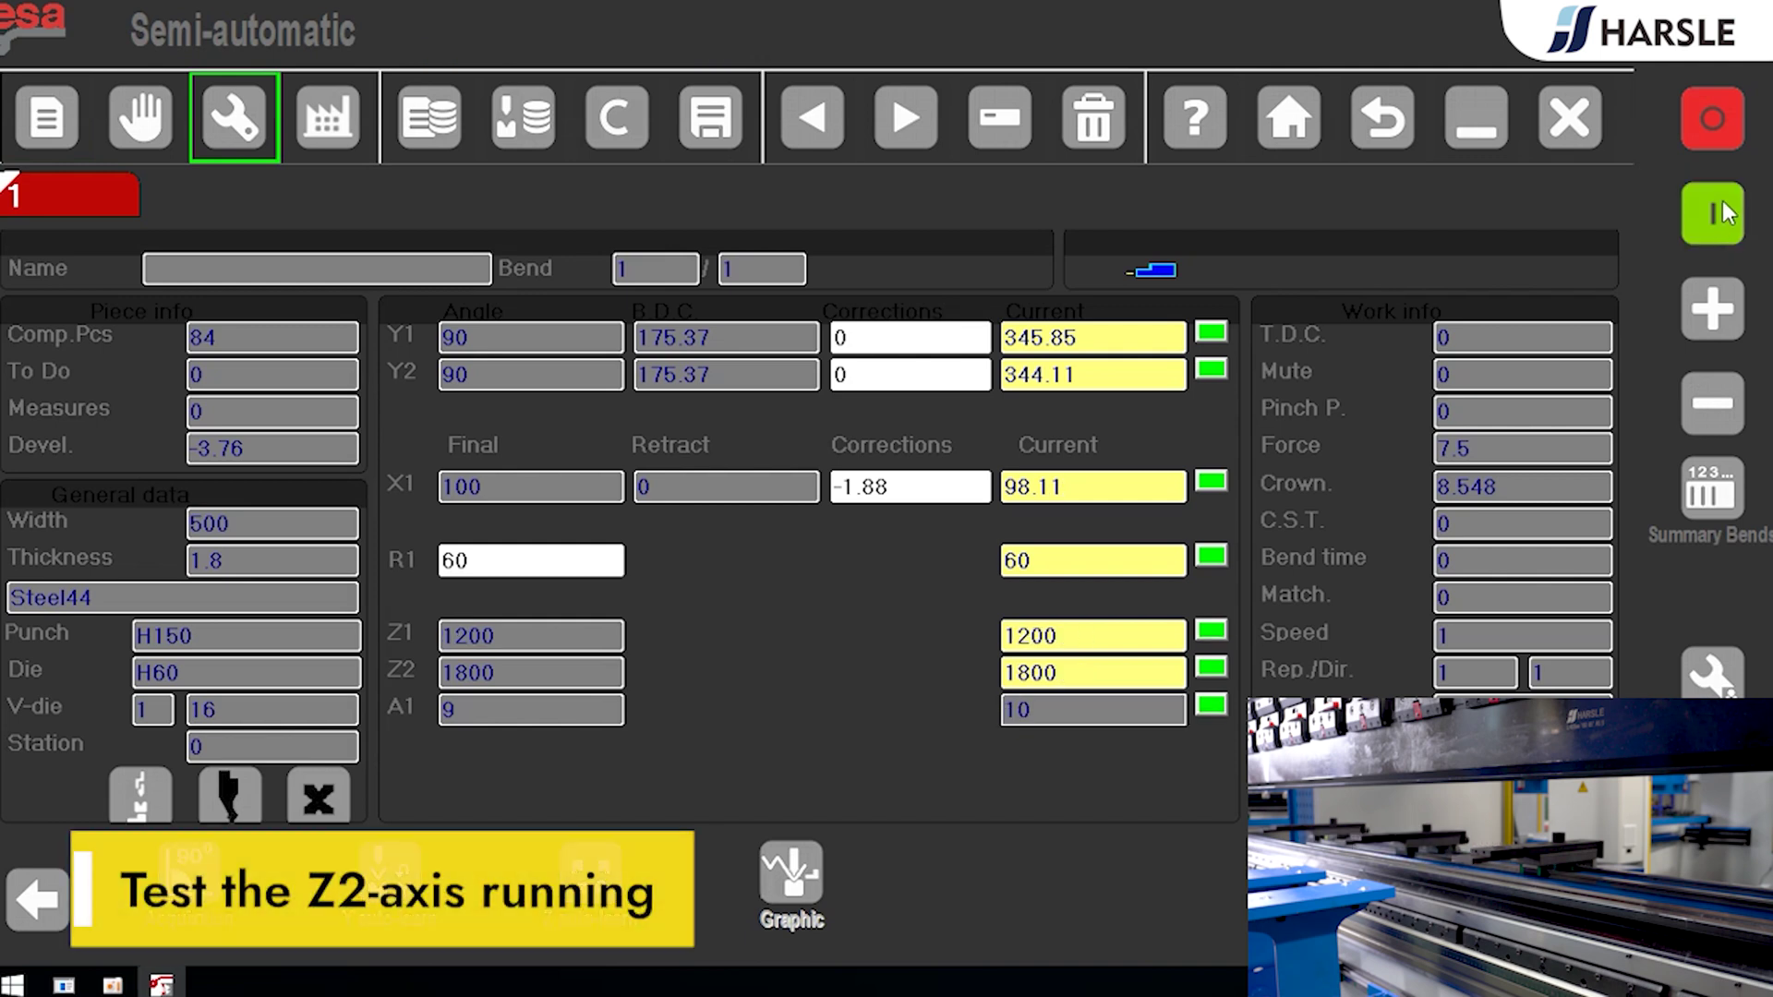
Step: Set the Z2 axis position to 2300 in the editor and start its movement test in semi-automatic mode
left_click(23, 118)
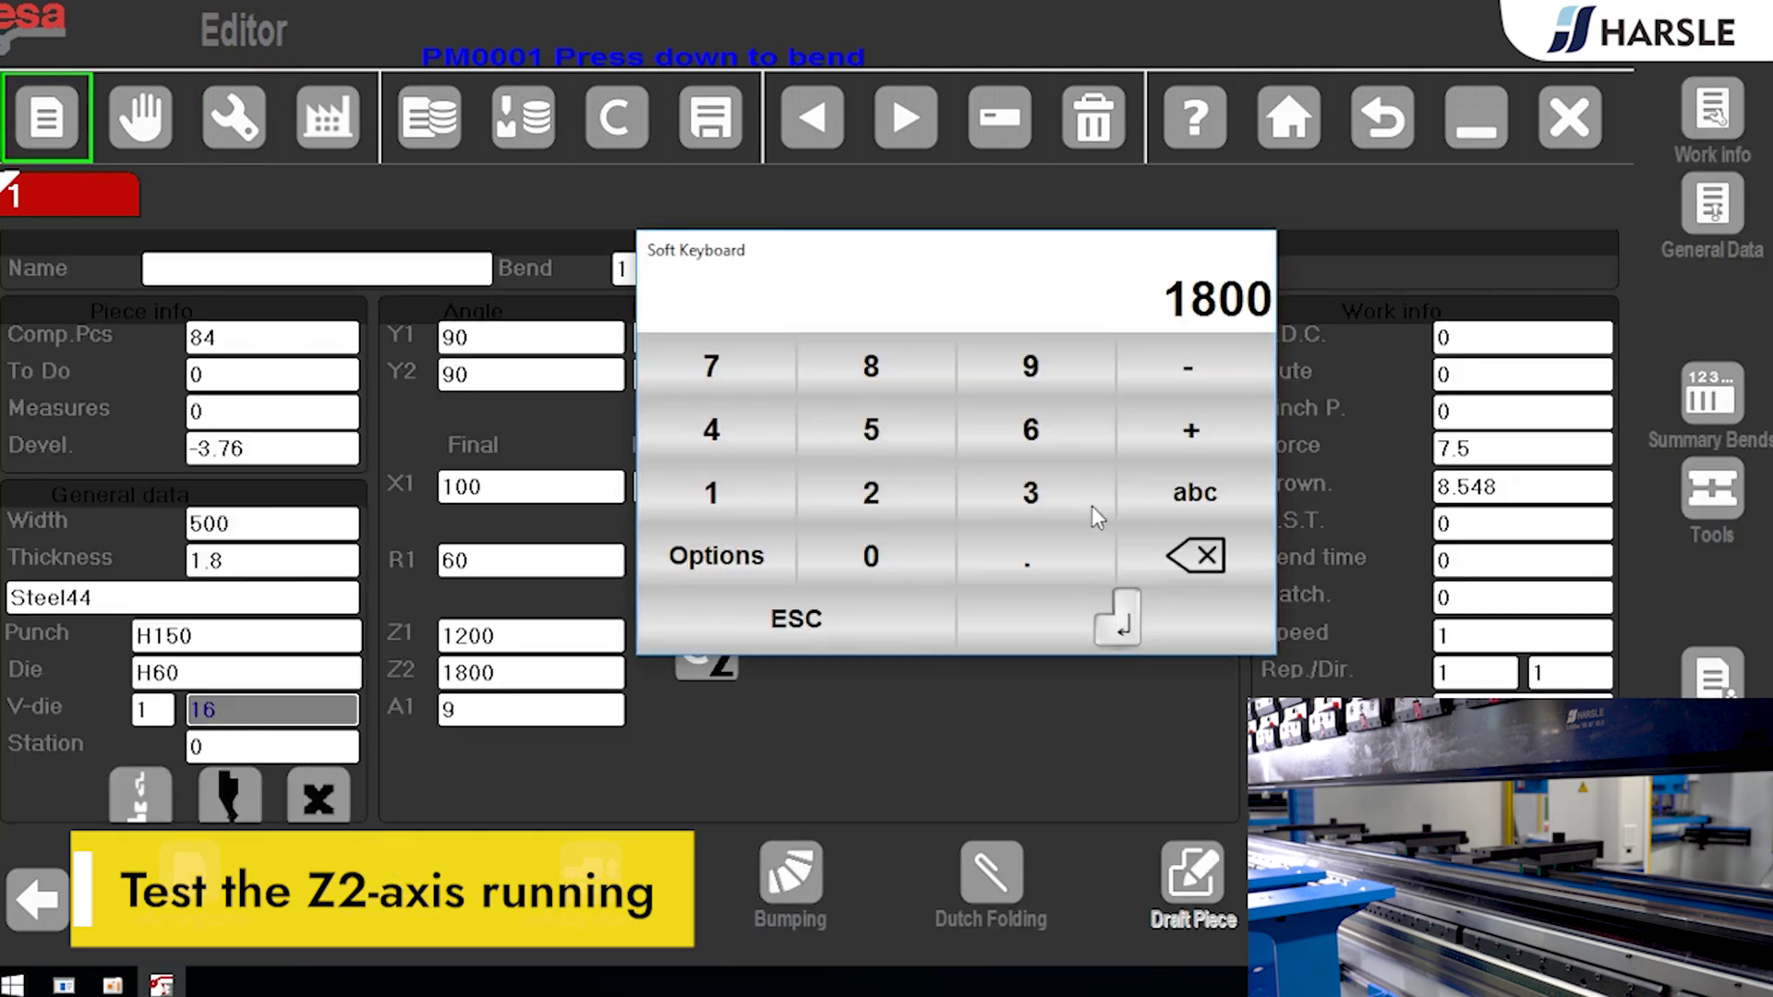
left_click(872, 492)
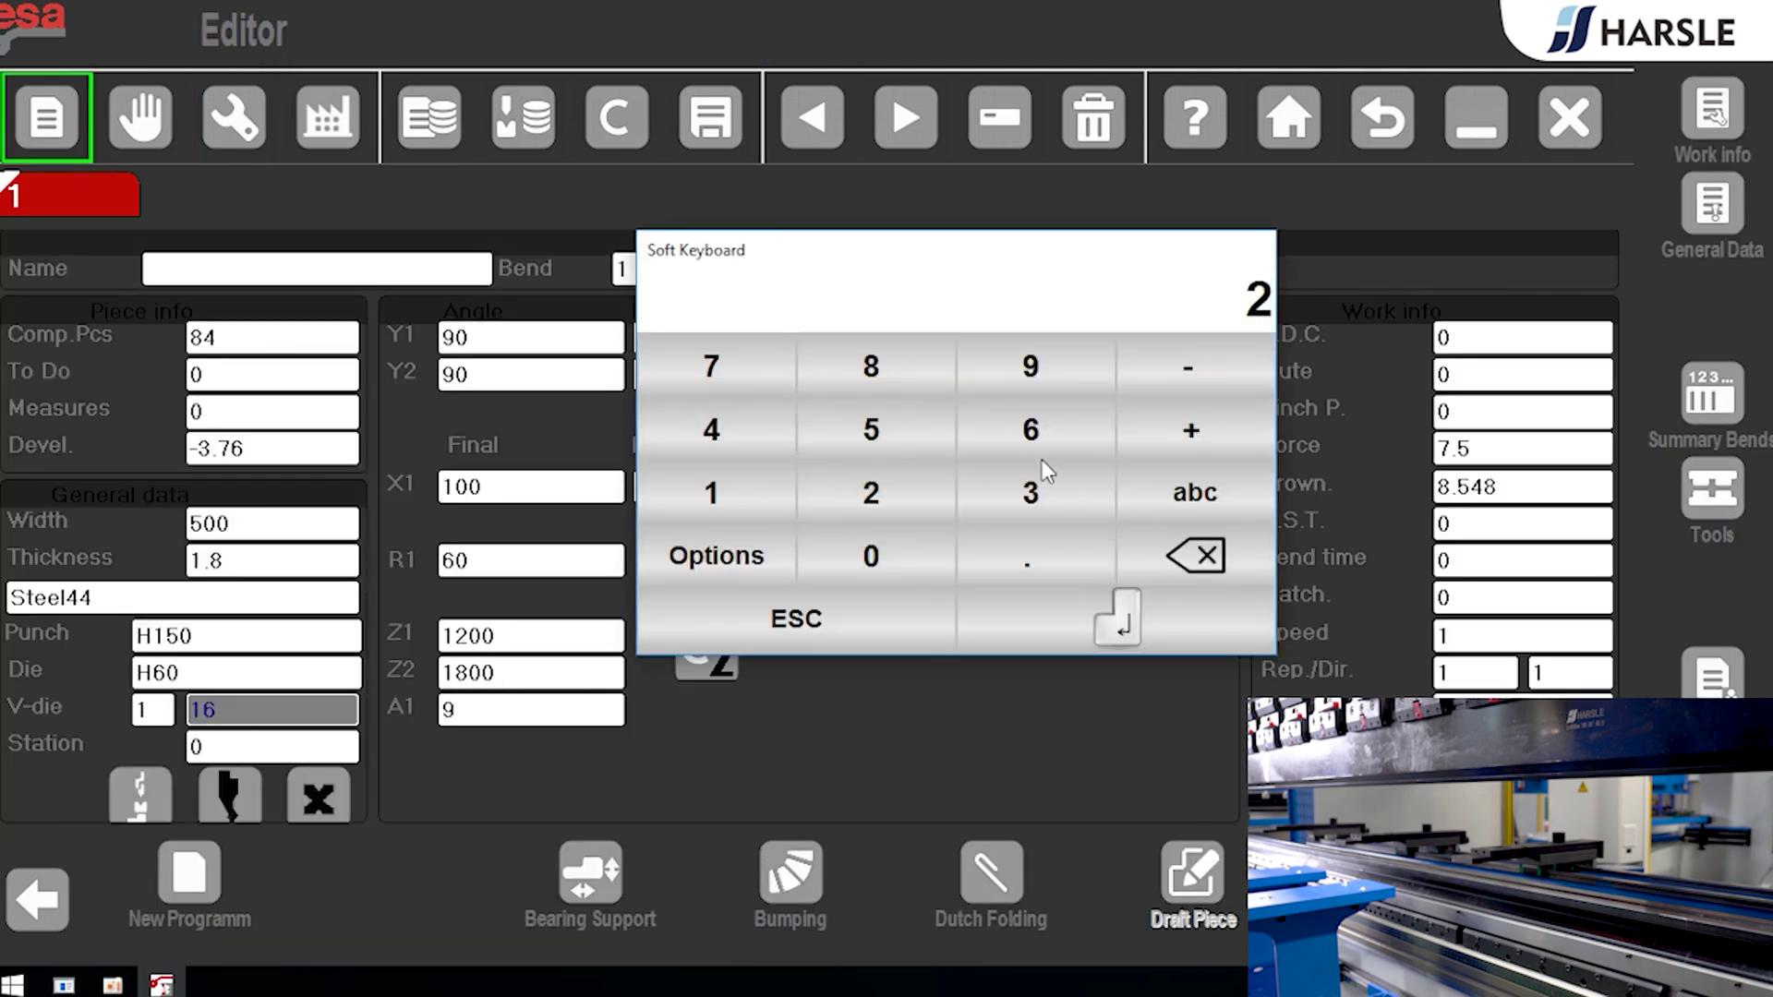
left_click(870, 555)
left_click(871, 555)
left_click(1117, 619)
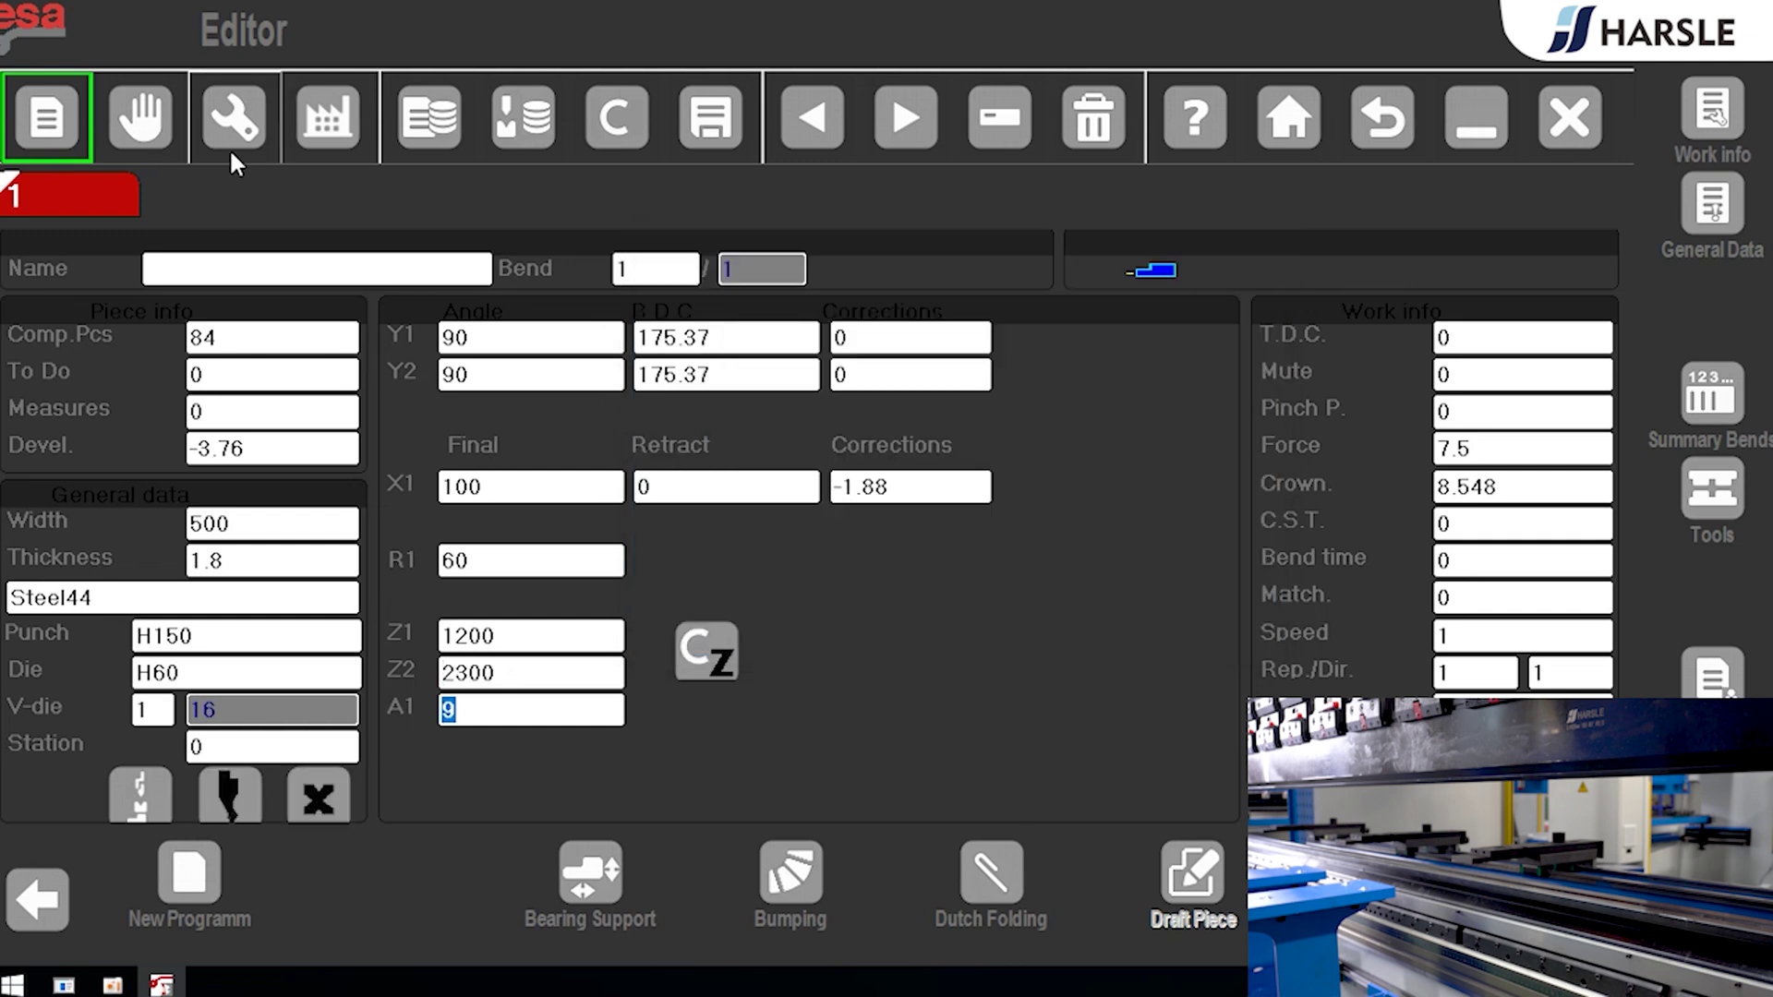
left_click(231, 129)
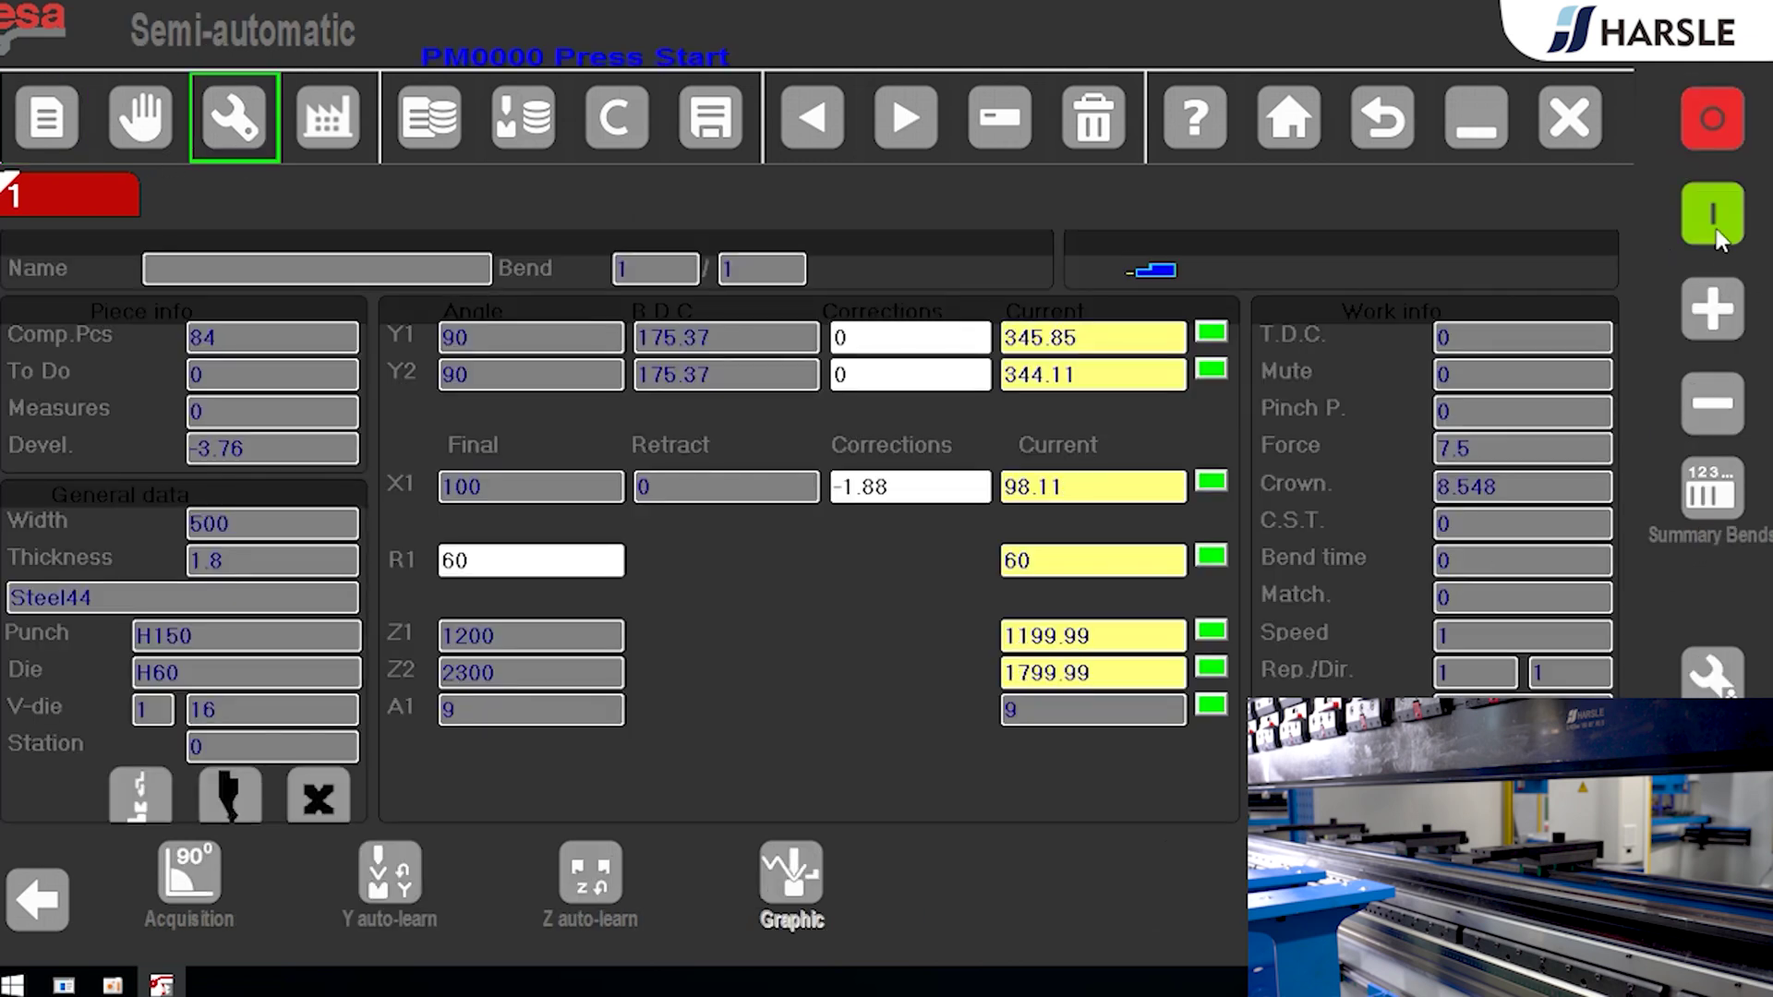
left_click(1712, 217)
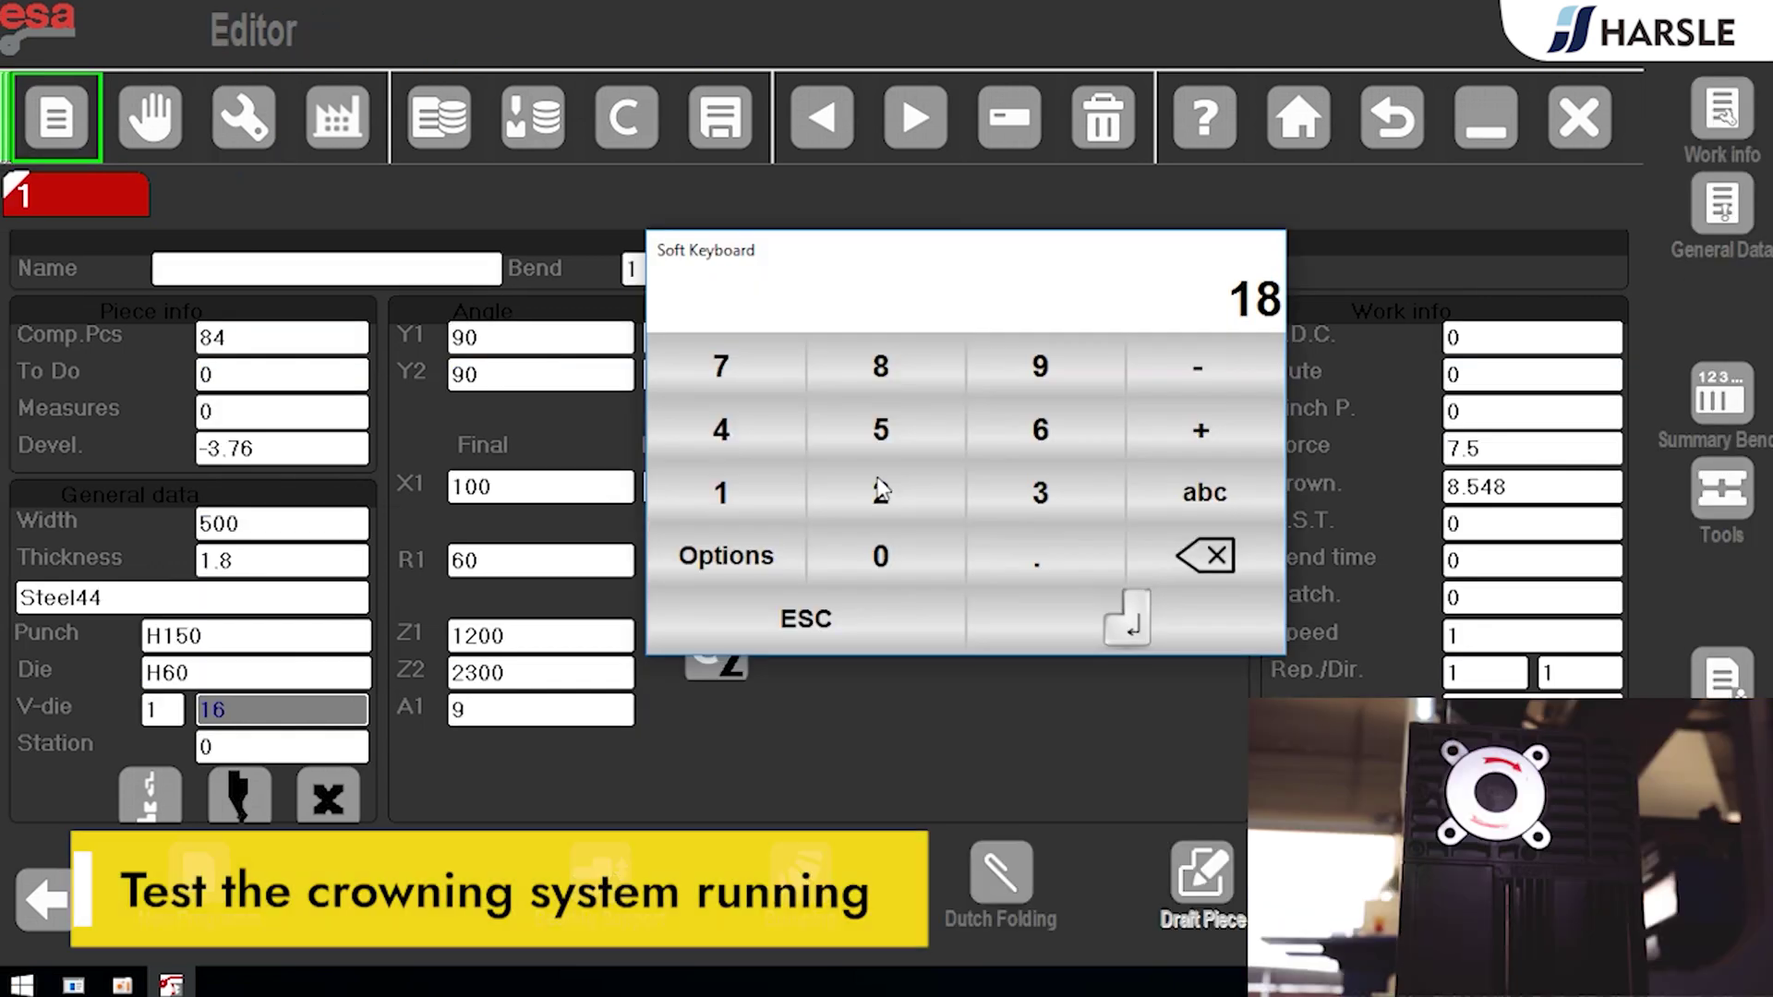
Step: Set Z2 back to 1800 and start the axes in semi-automatic mode for the crowning system test
left_click(886, 554)
left_click(886, 554)
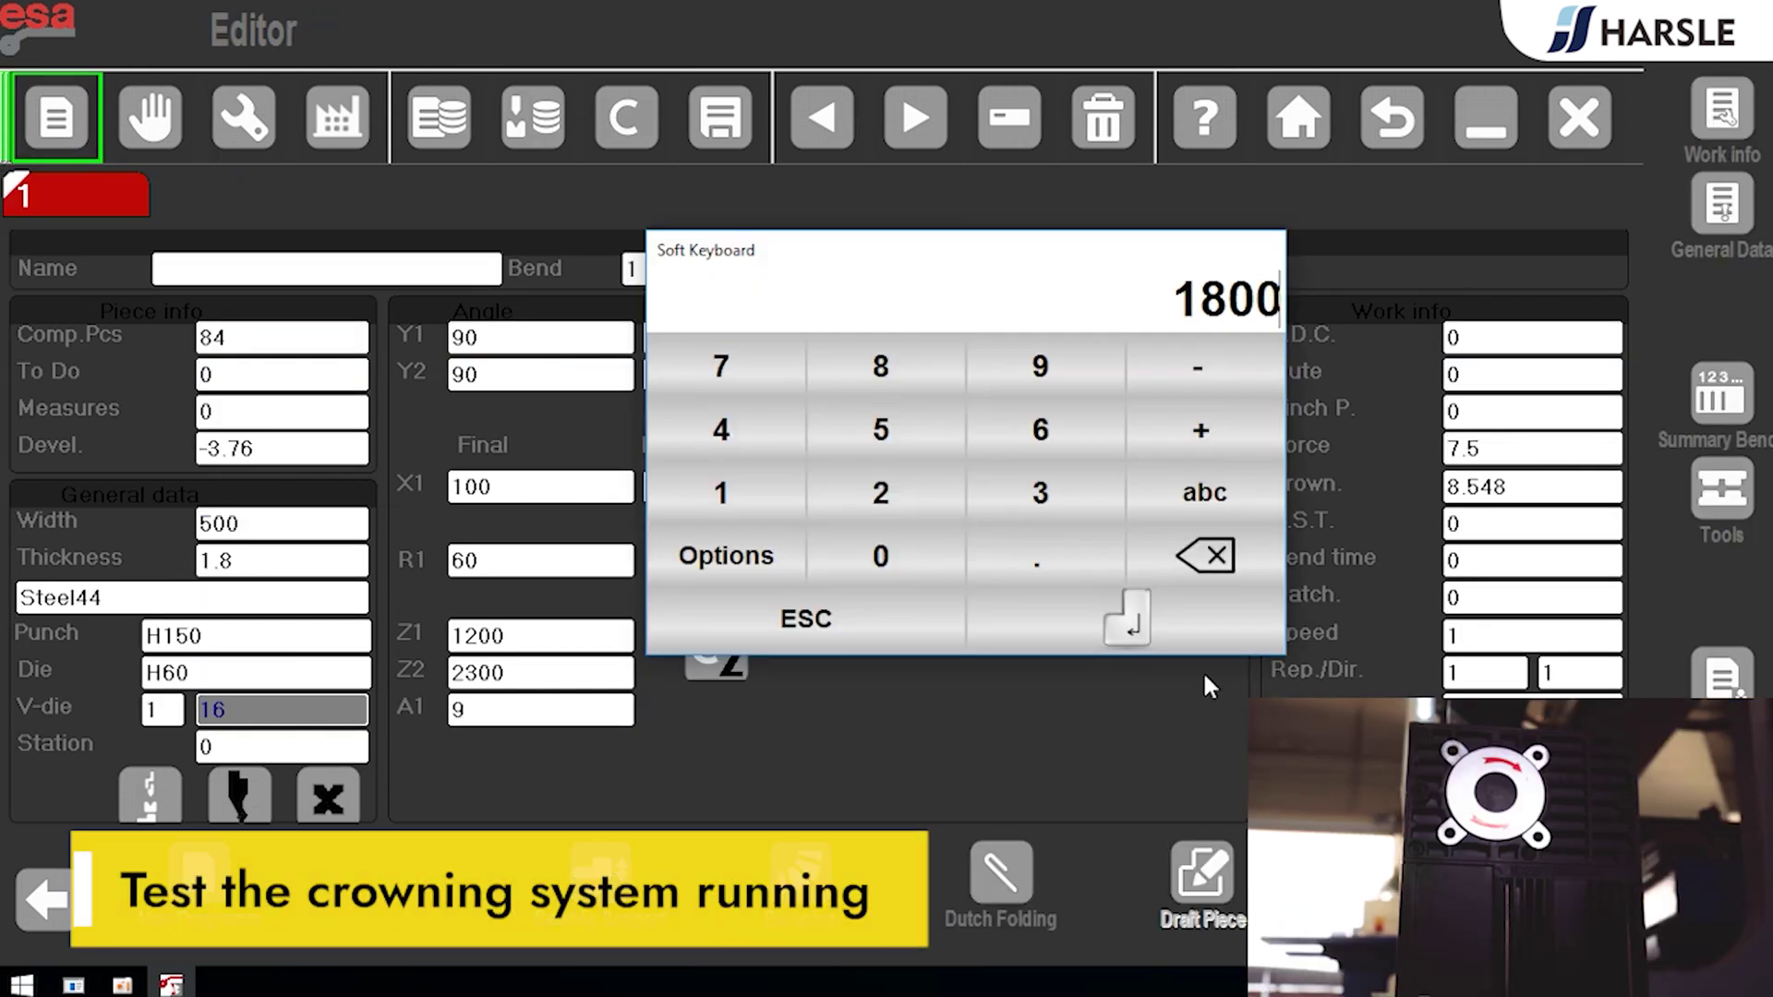
left_click(1186, 646)
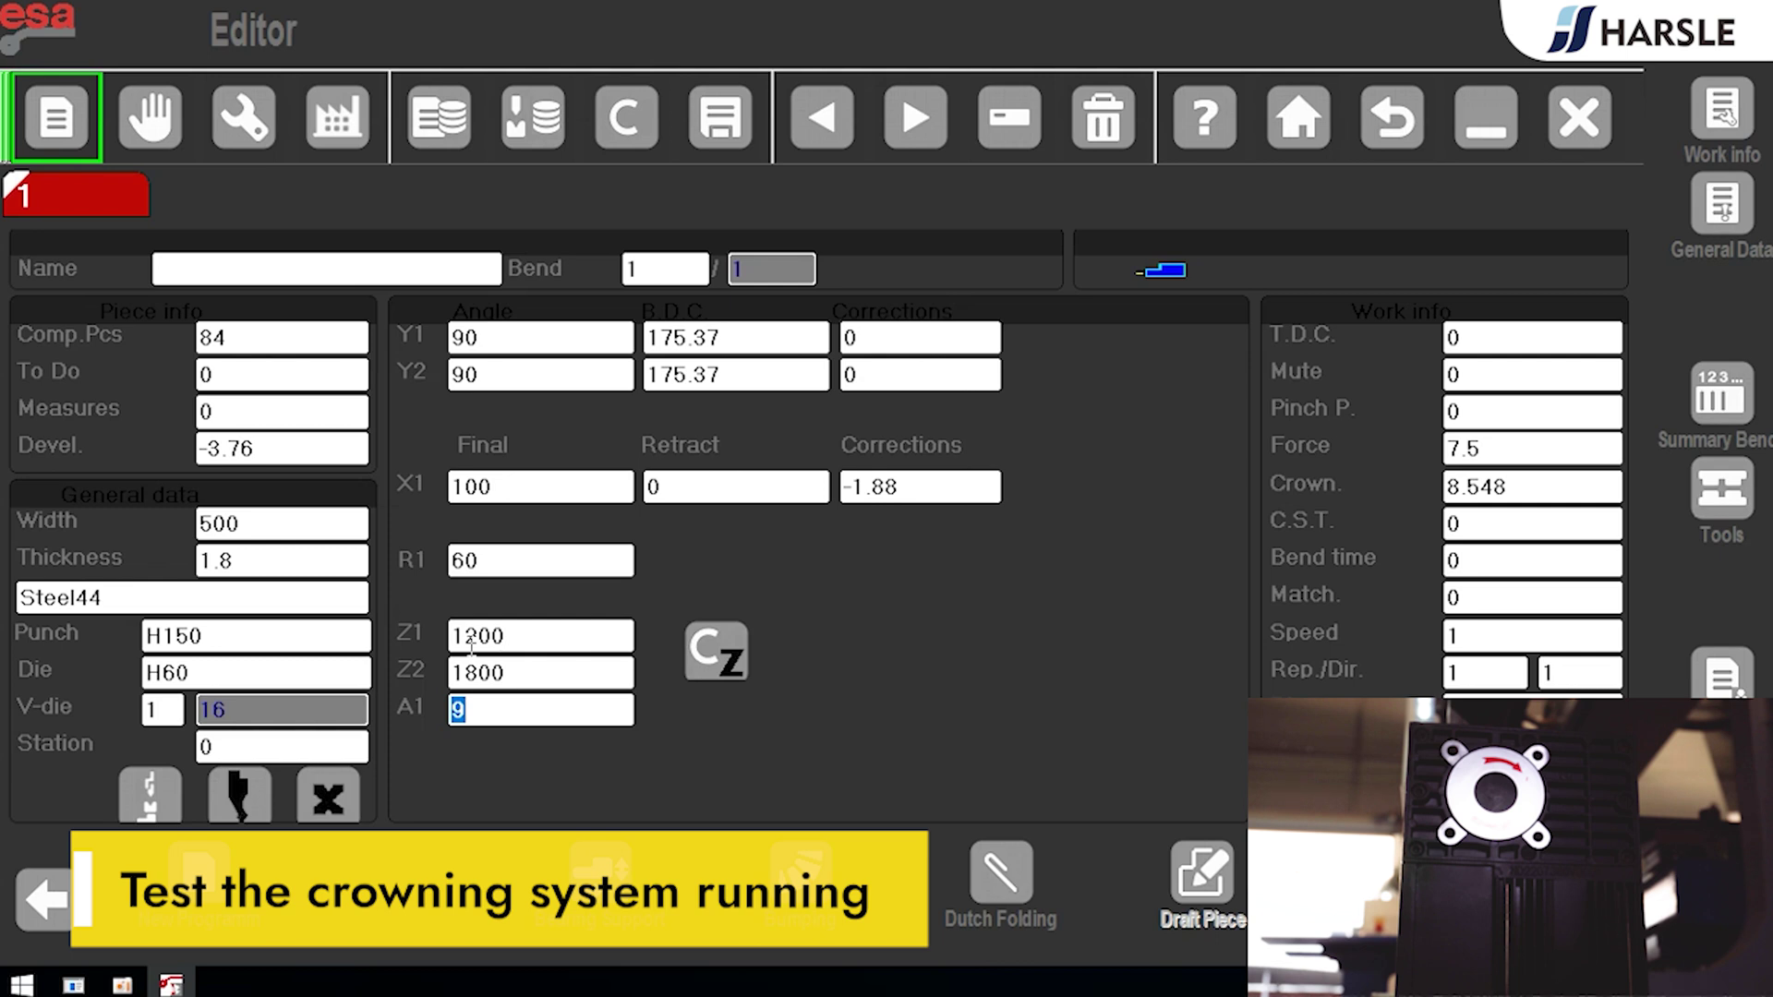
left_click(238, 128)
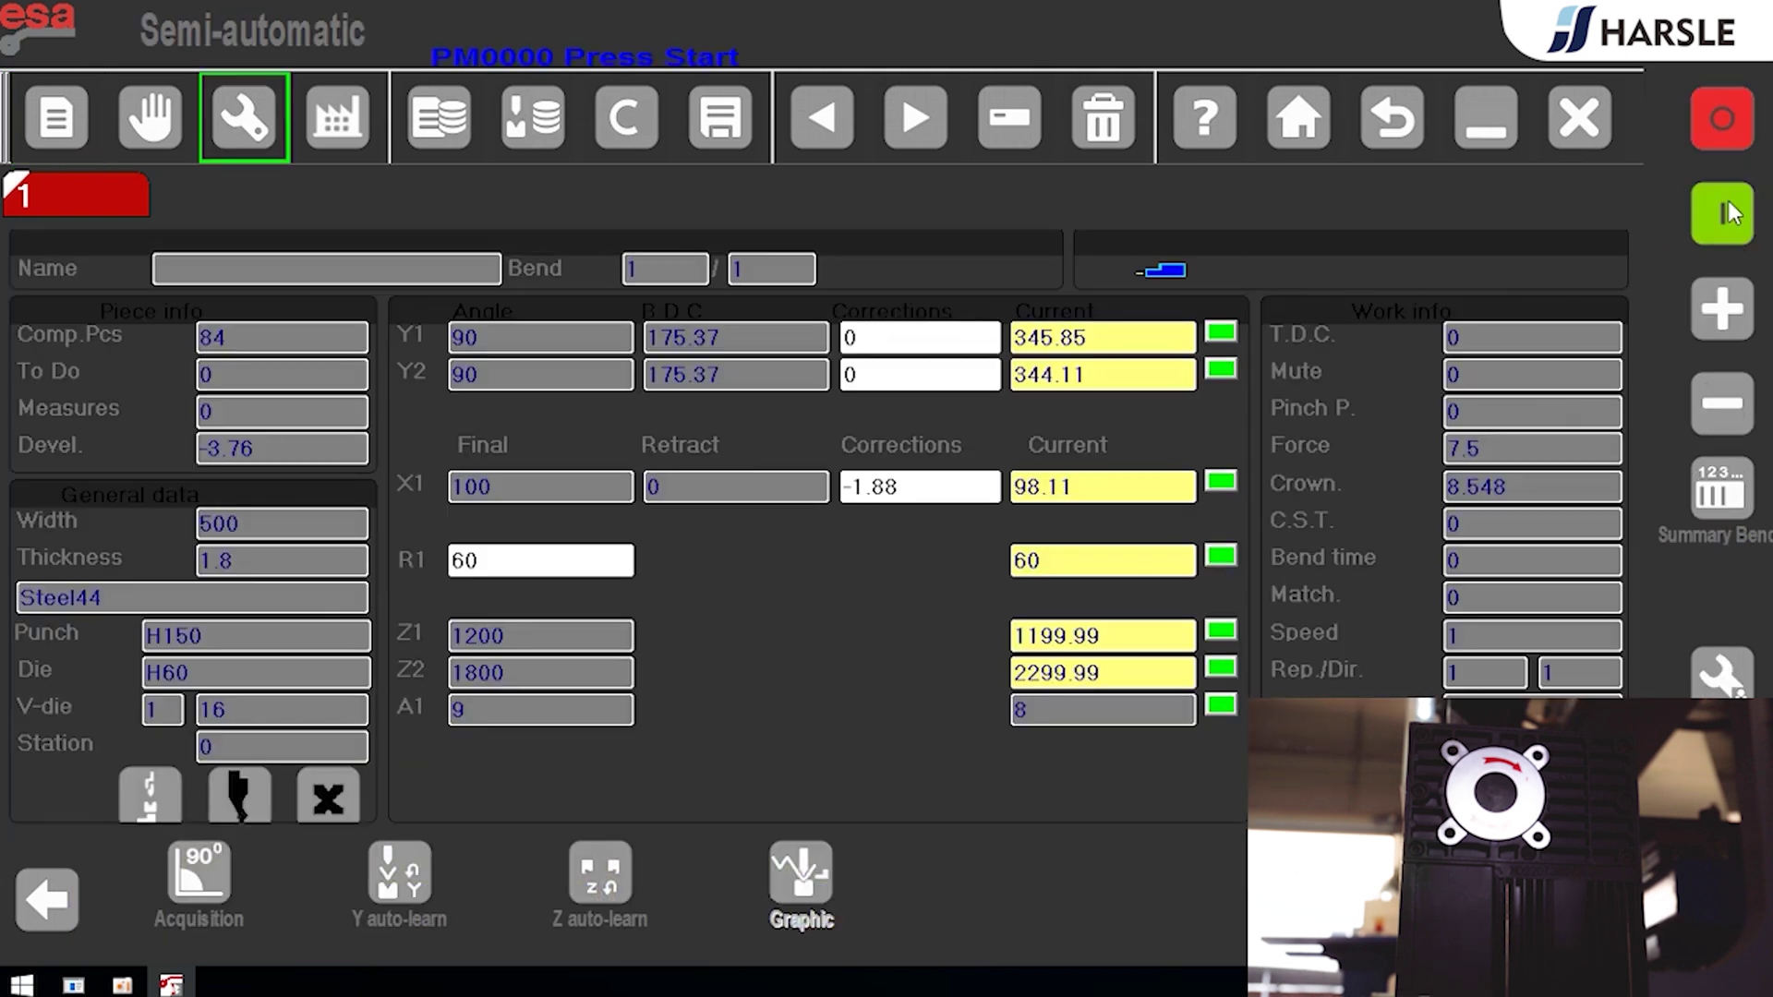
left_click(1729, 212)
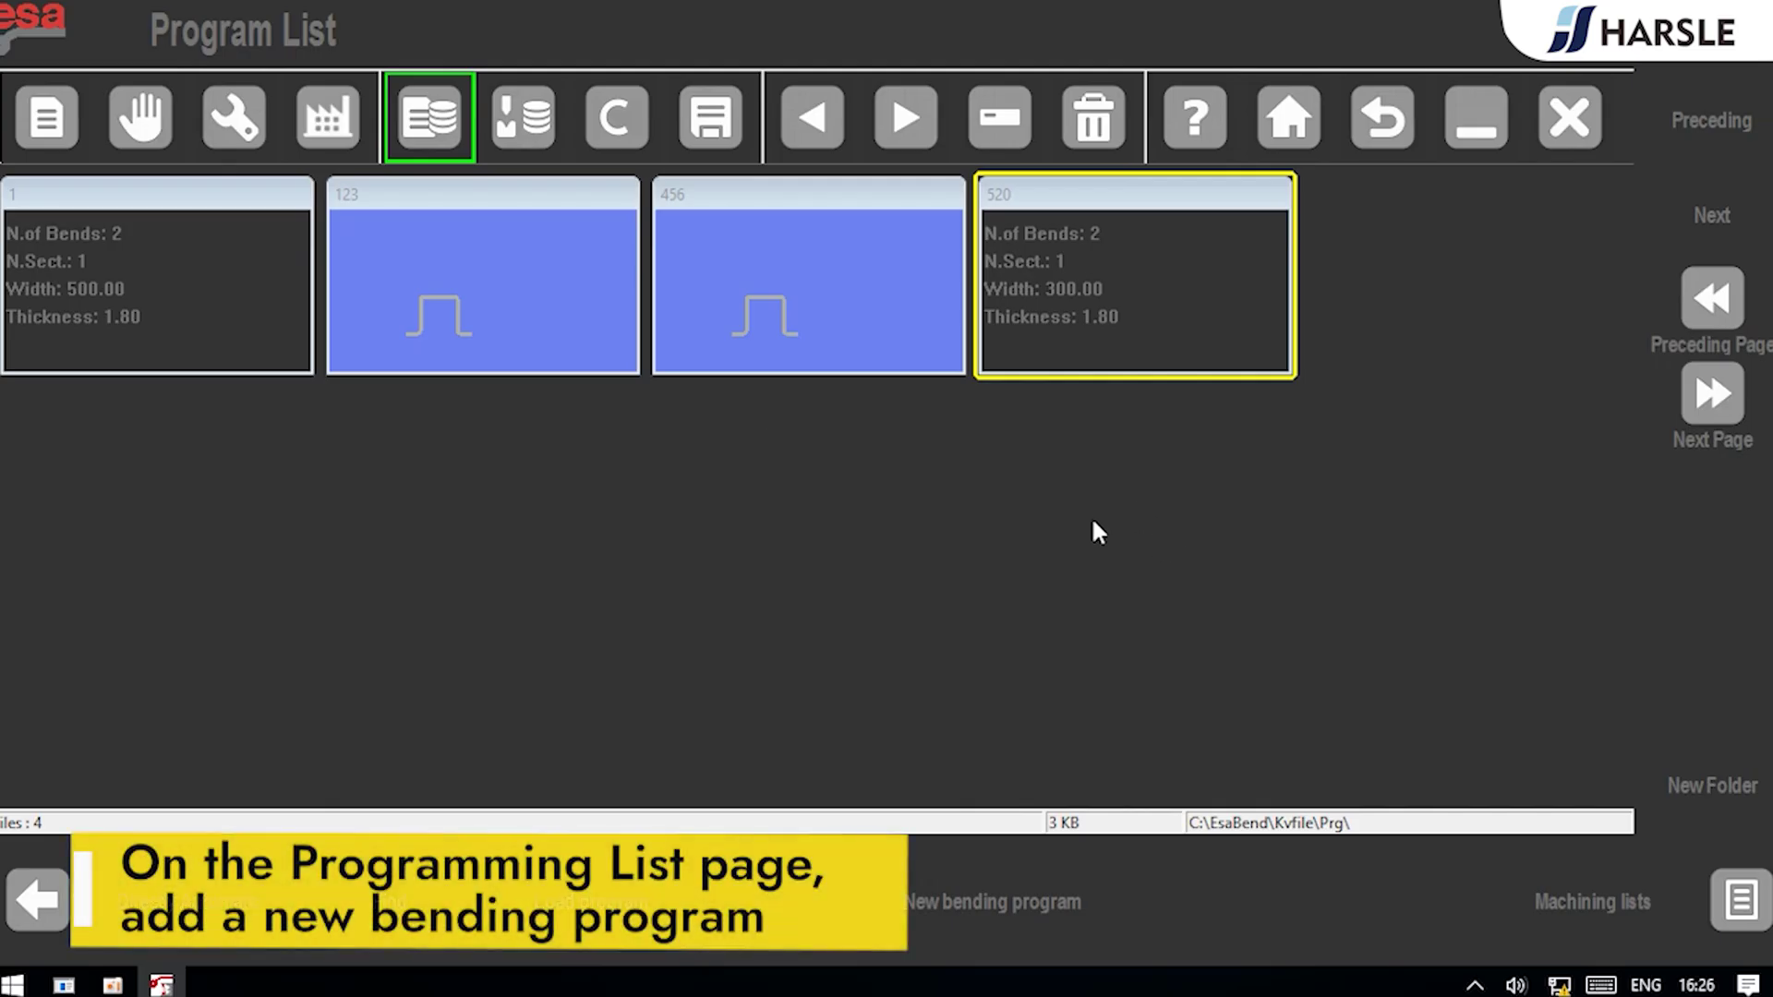
Step: Create a new bending program from the program list
left_click(72, 127)
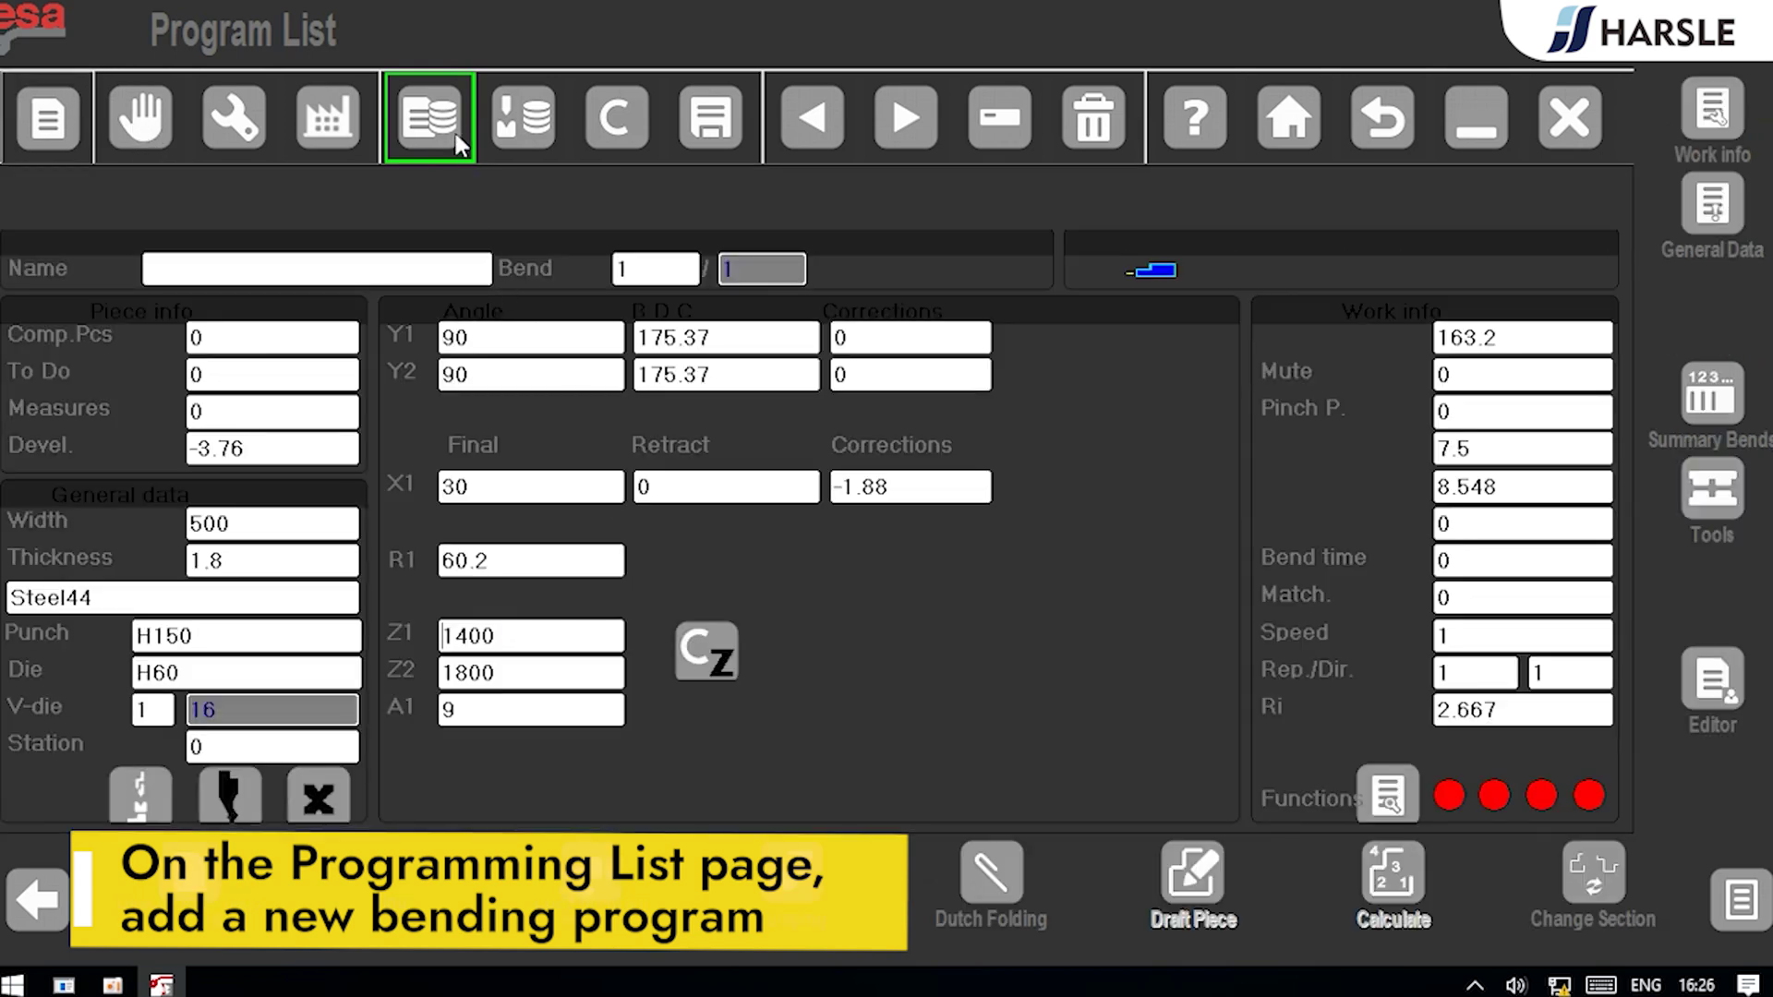
left_click(430, 117)
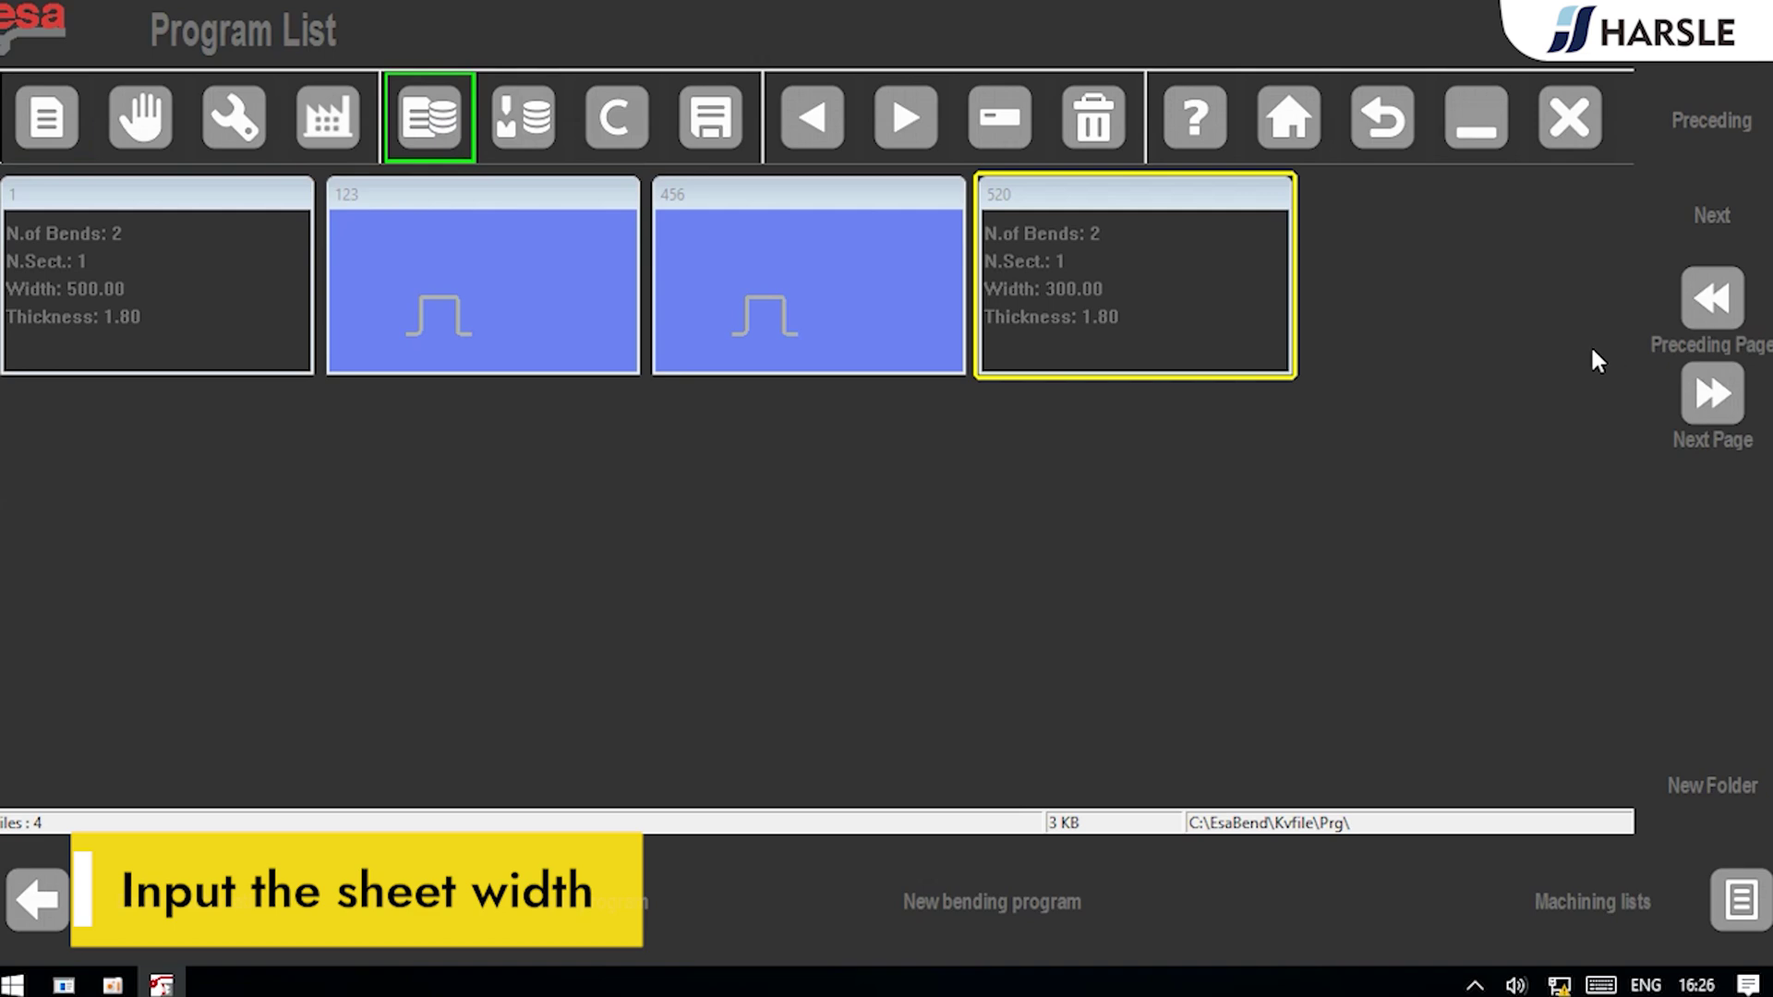
left_click(1062, 900)
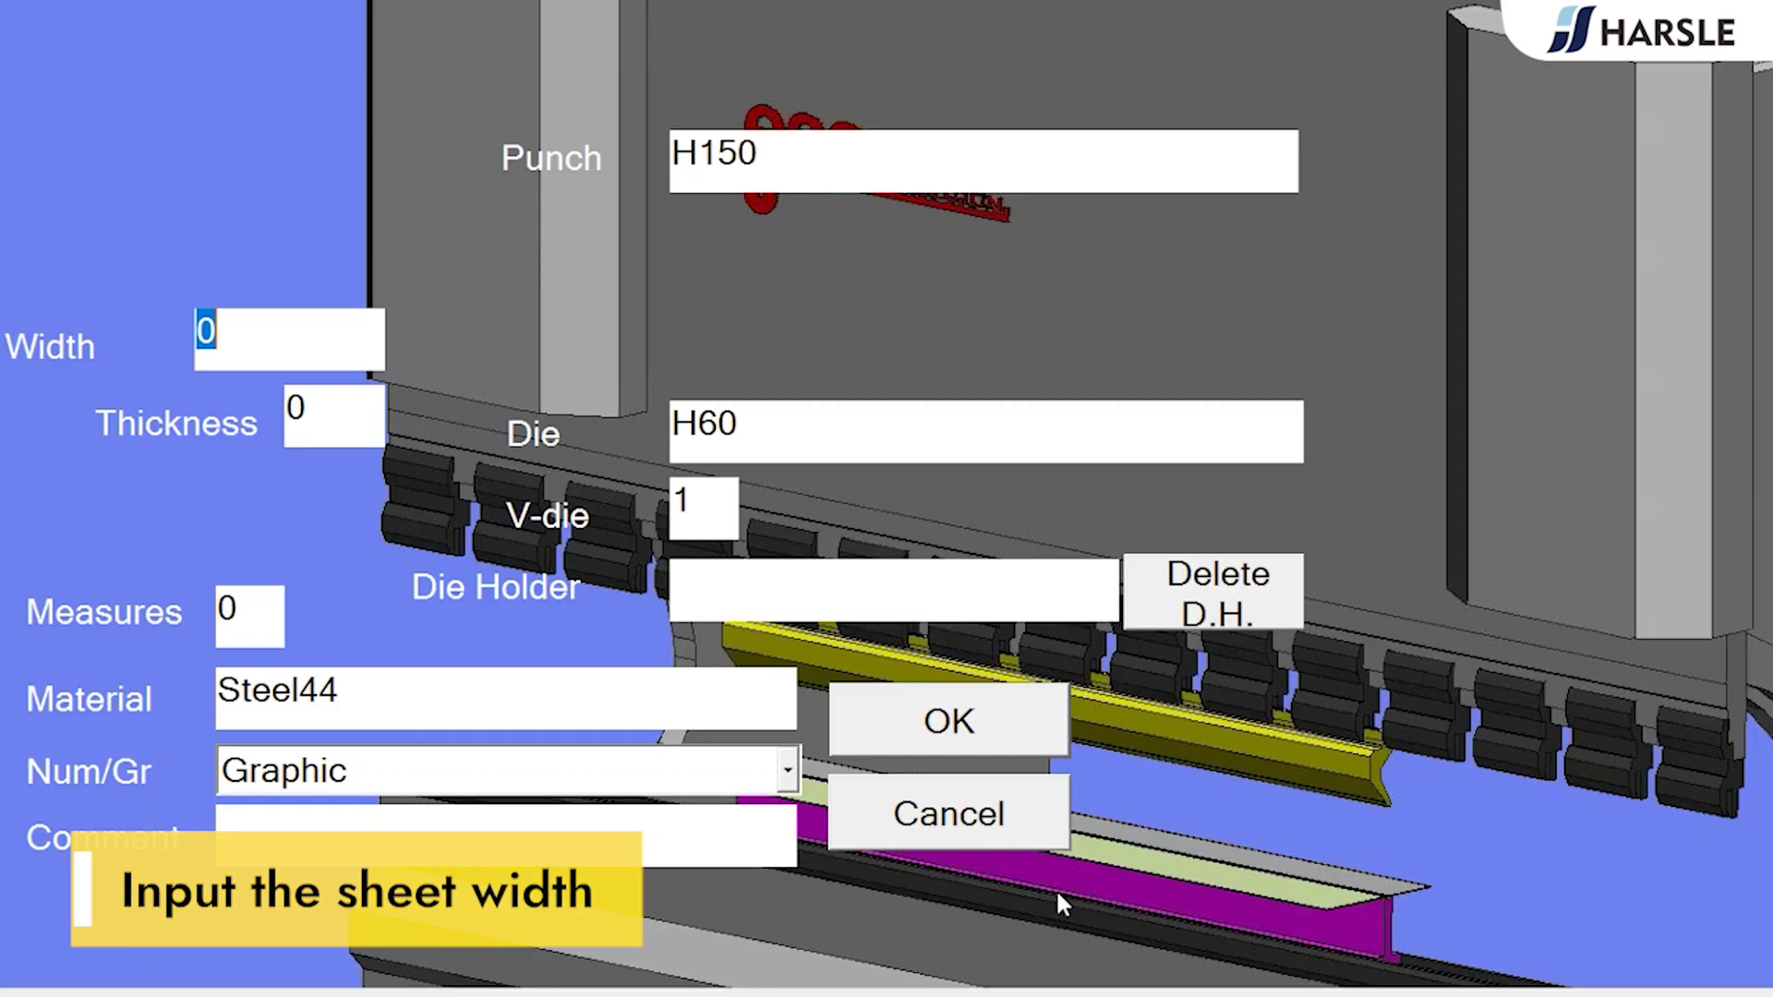
Step: Set the new program's sheet width to 500 and its thickness to 1.8
left_click(256, 332)
left_click(233, 698)
left_click(234, 698)
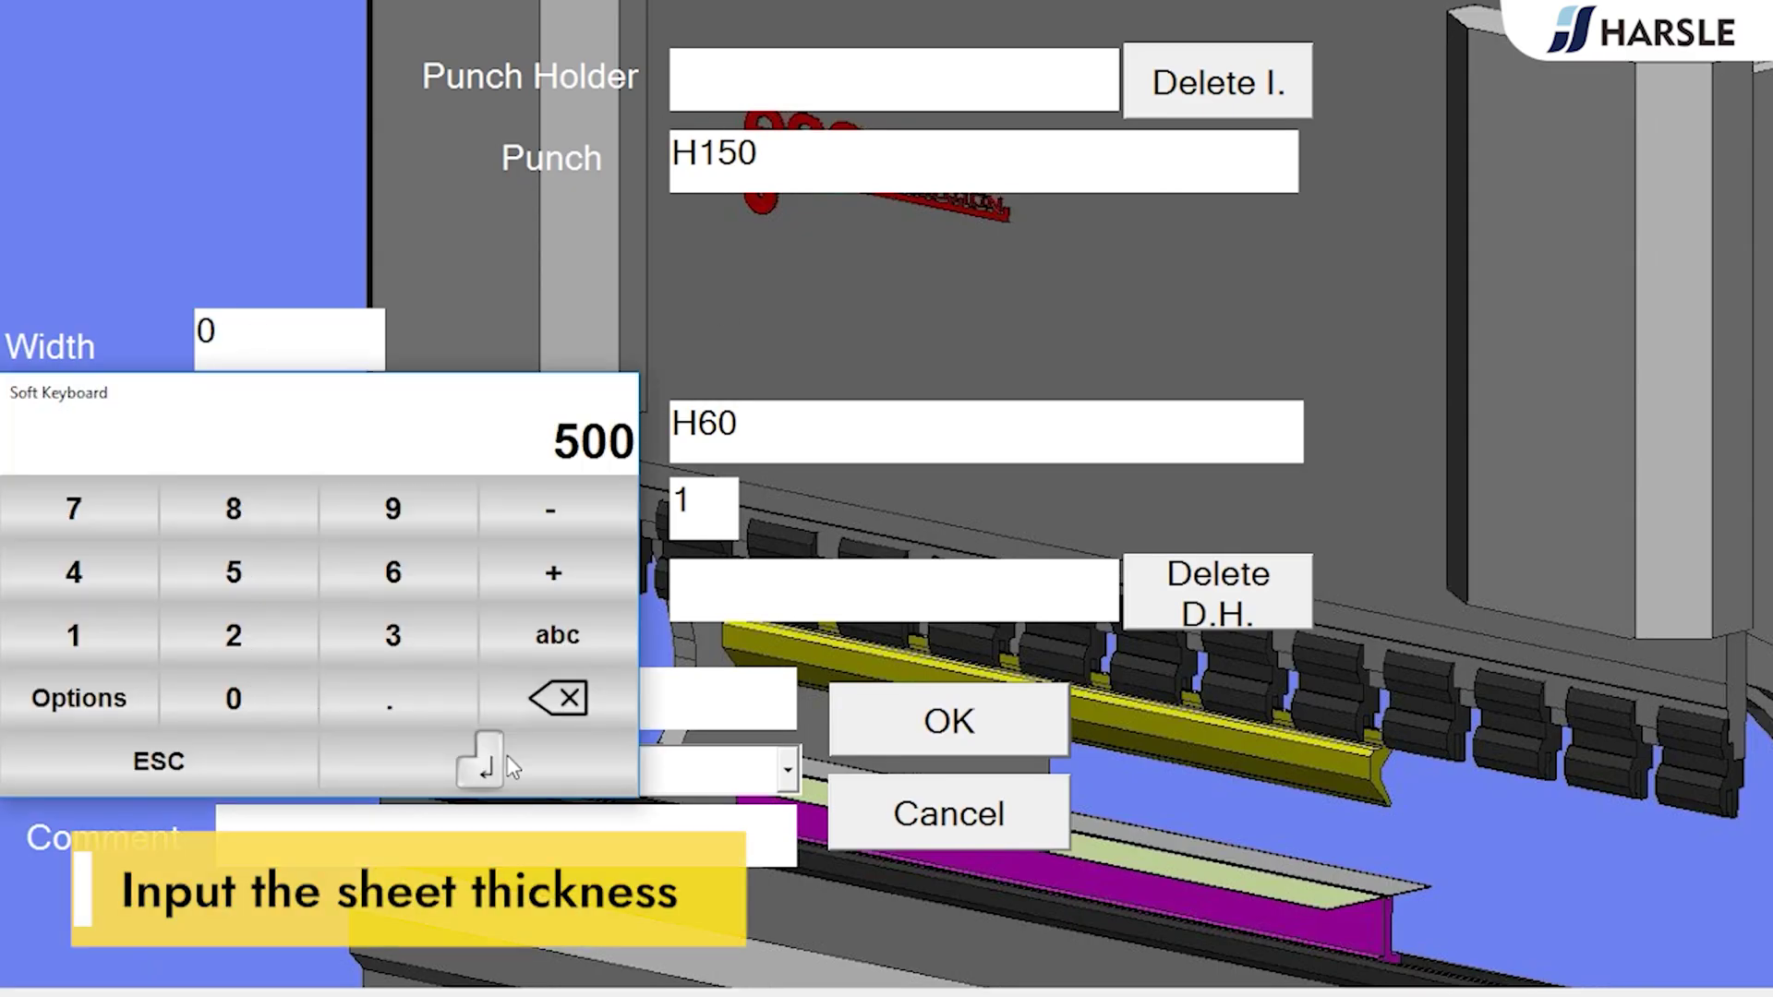
left_click(480, 761)
left_click(349, 413)
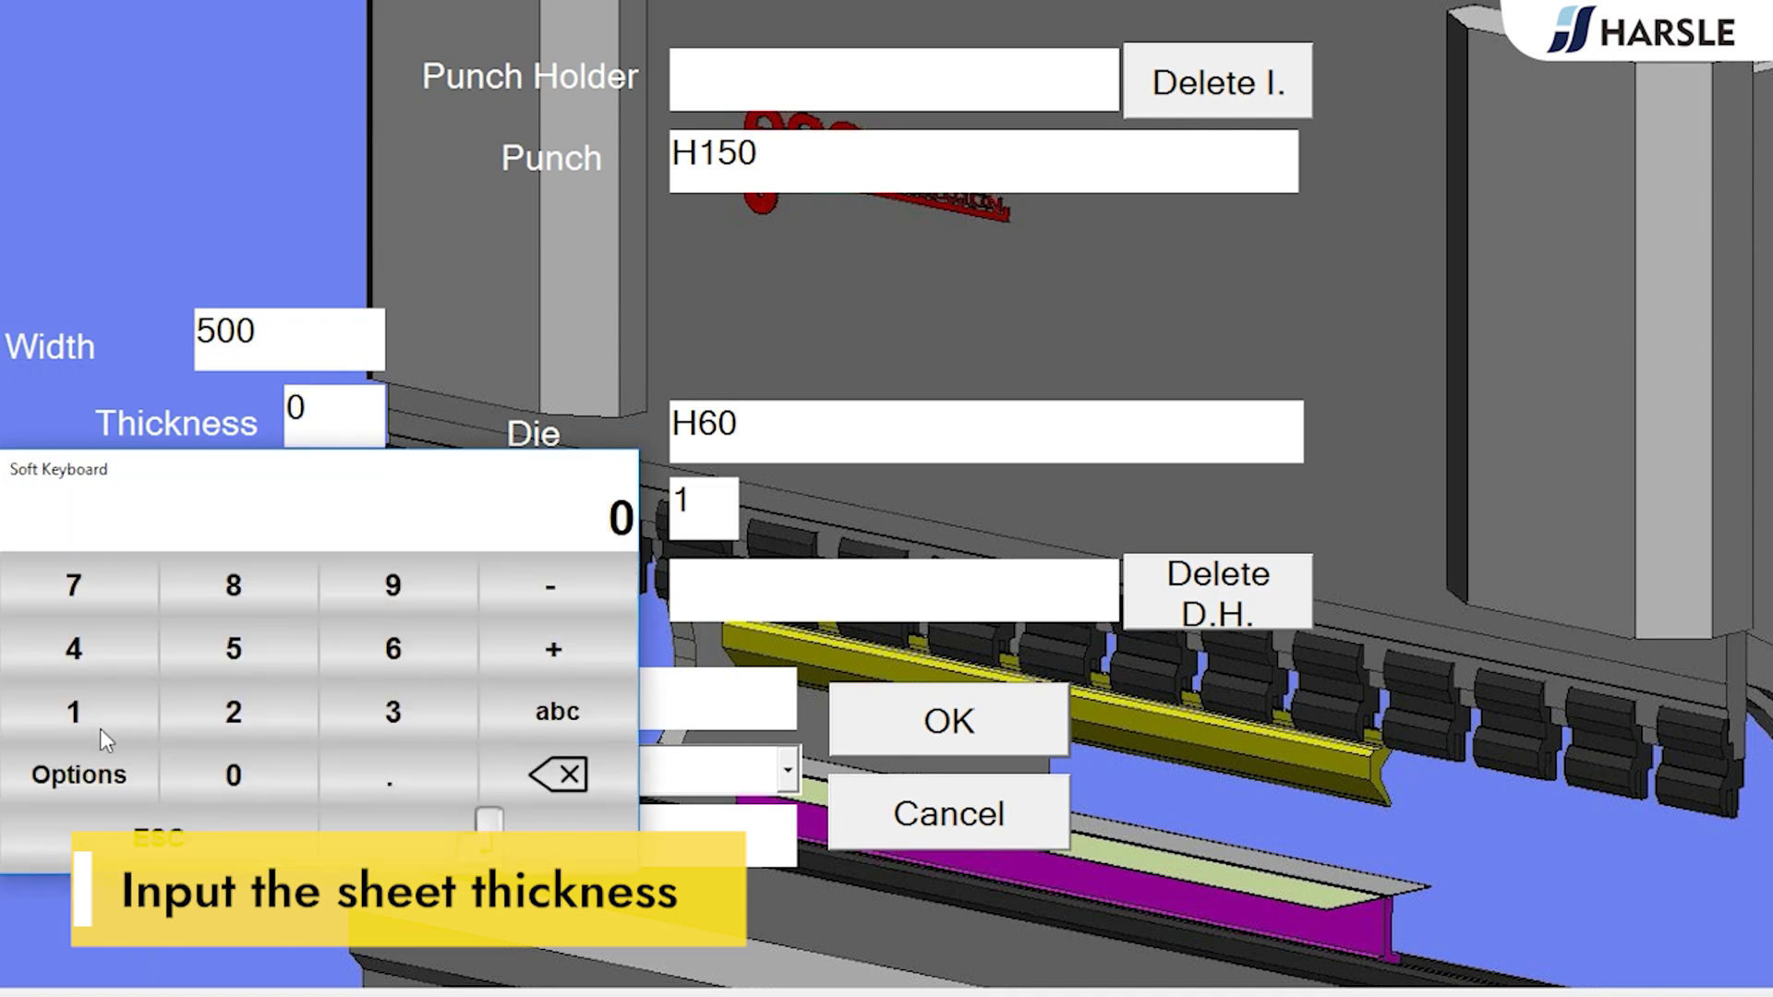
left_click(74, 711)
left_click(390, 780)
left_click(234, 584)
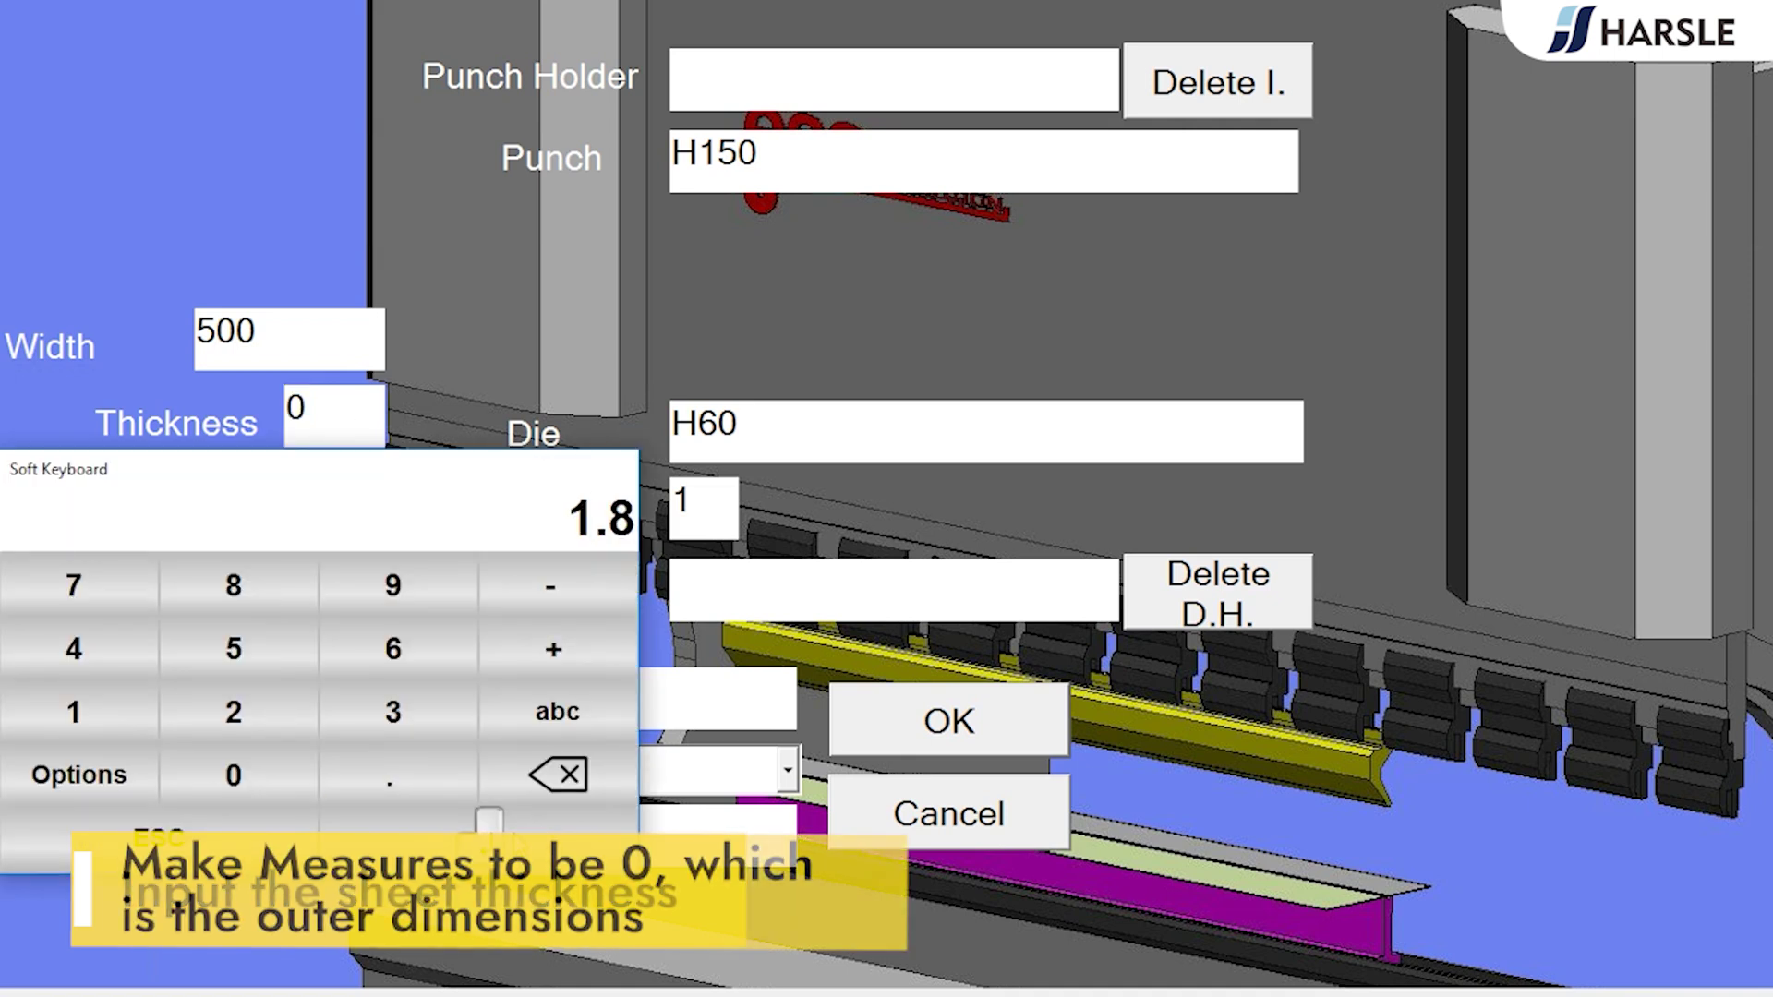
left_click(480, 836)
Step: Set Measures to 0 for outer dimensions and choose Steel44 as the sheet material
left_click(268, 612)
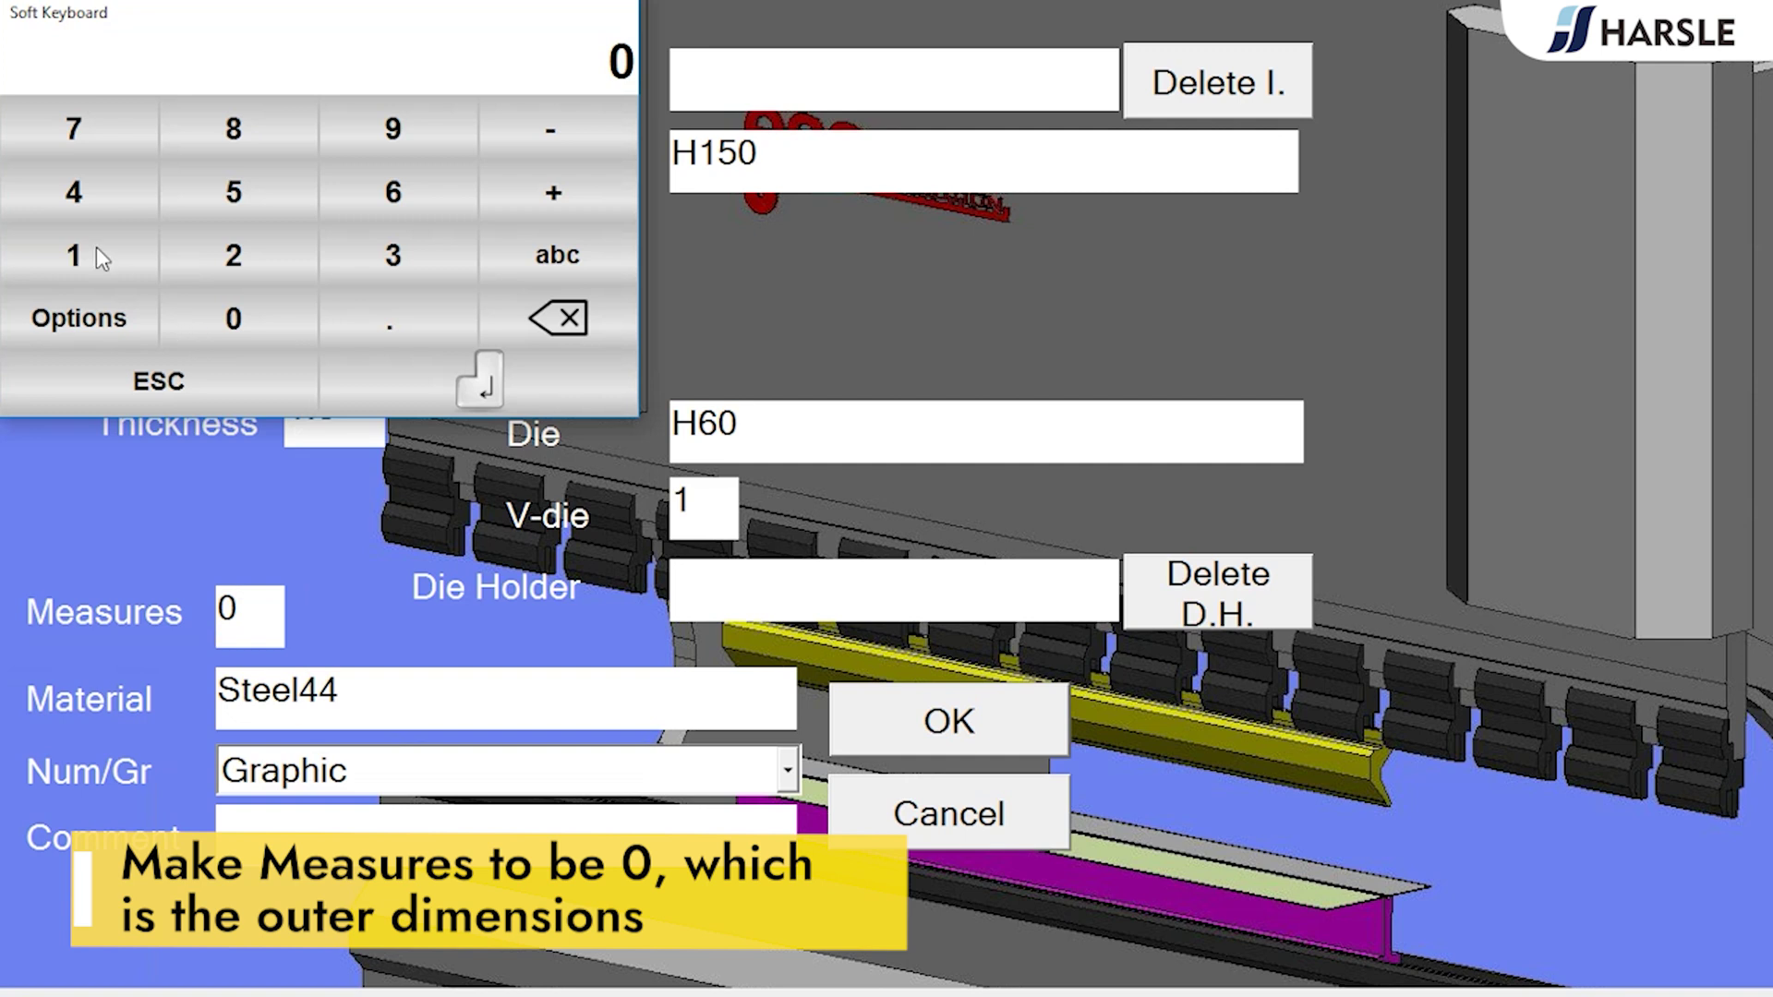
left_click(189, 328)
left_click(550, 406)
left_click(462, 697)
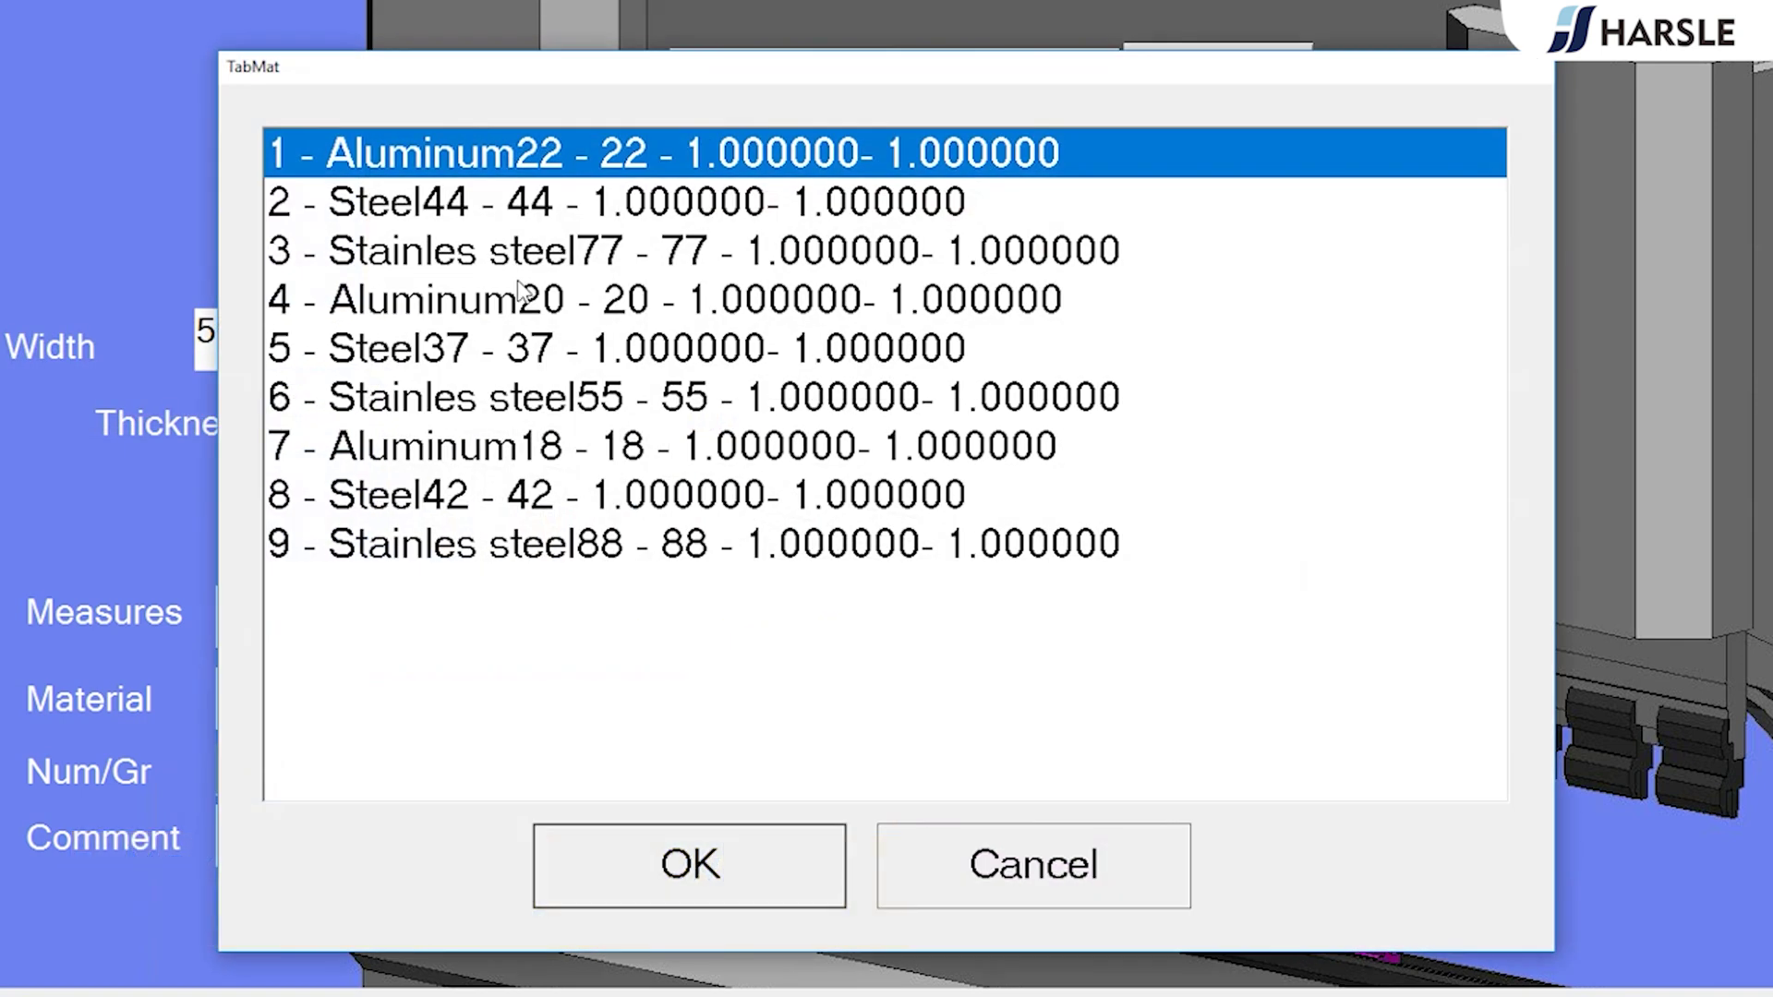
left_click(482, 203)
left_click(709, 860)
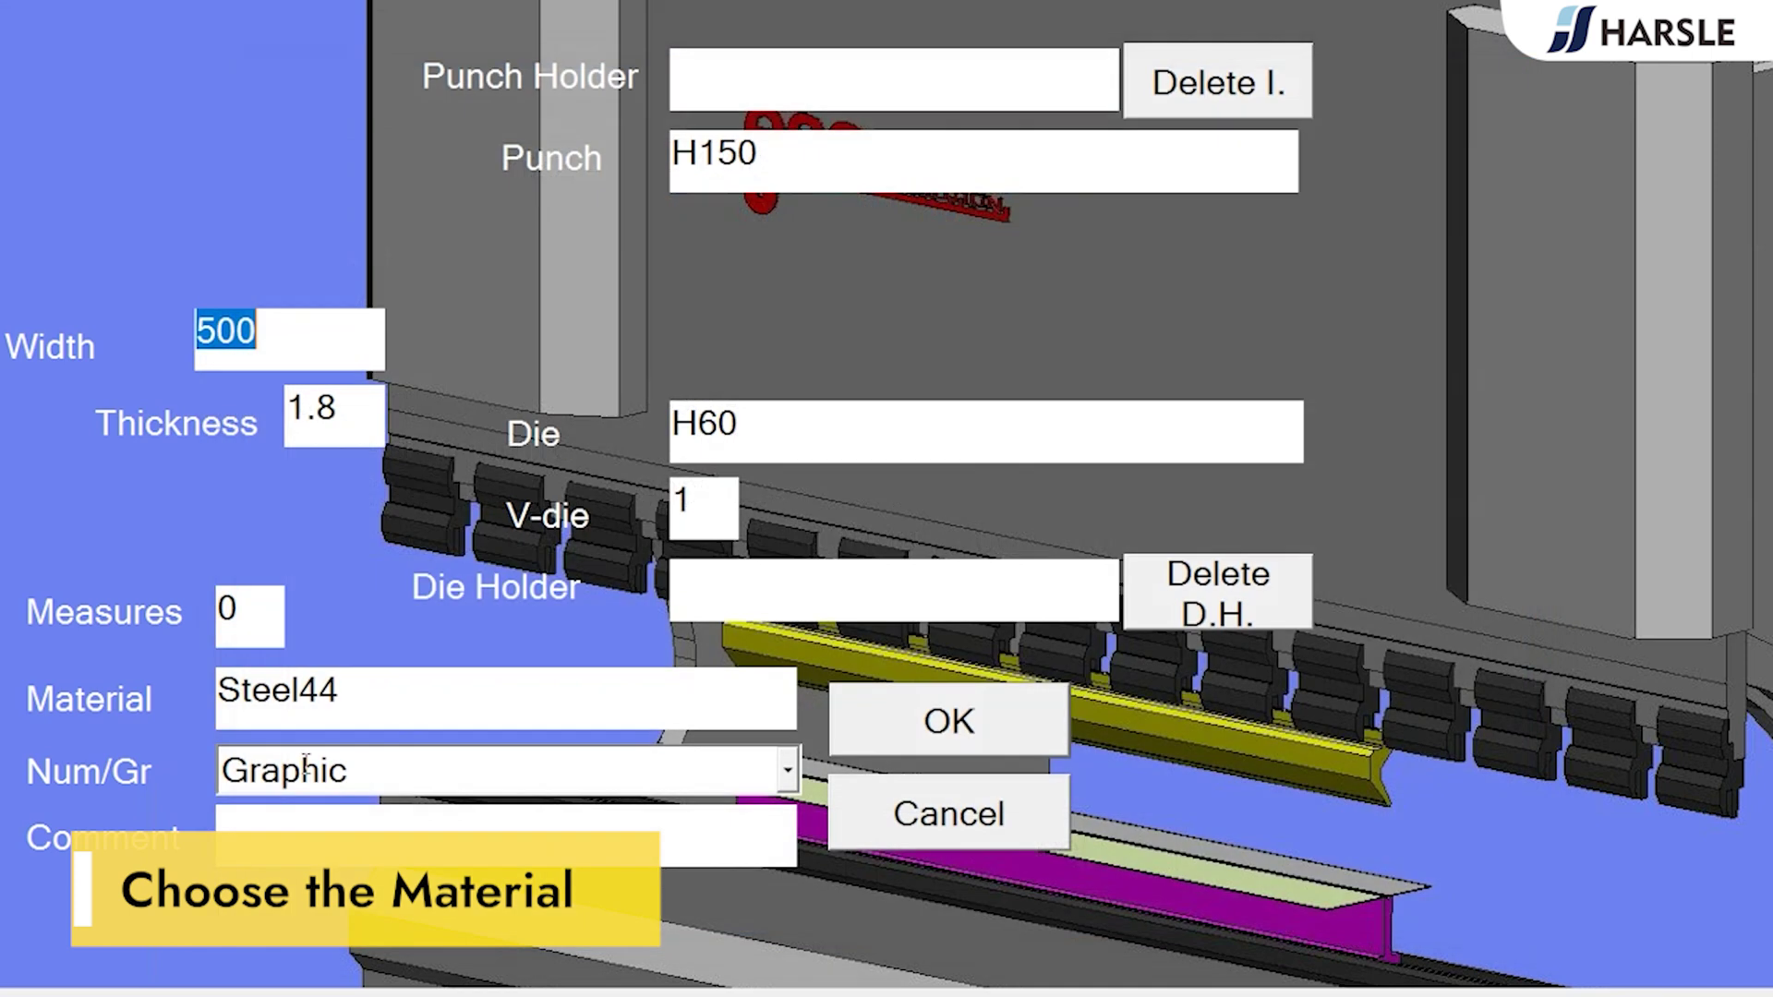
Step: Change the new program's type from Graphic to Numerical
left_click(358, 785)
left_click(788, 769)
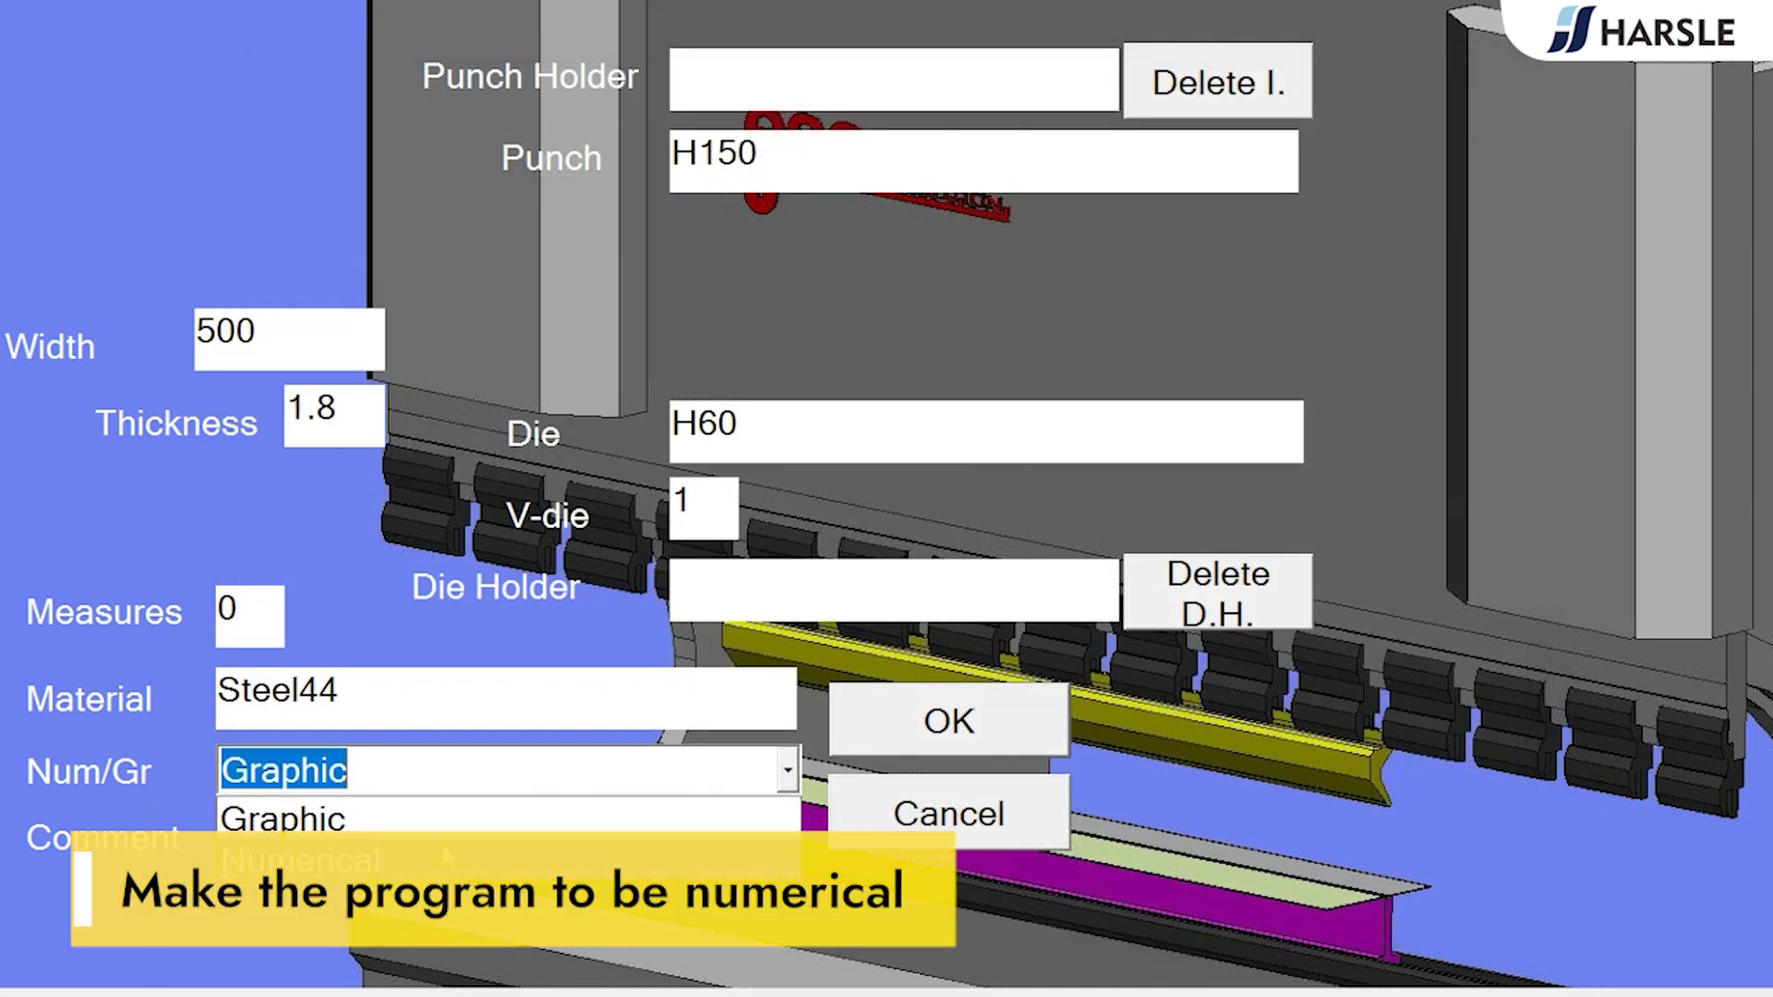
left_click(447, 858)
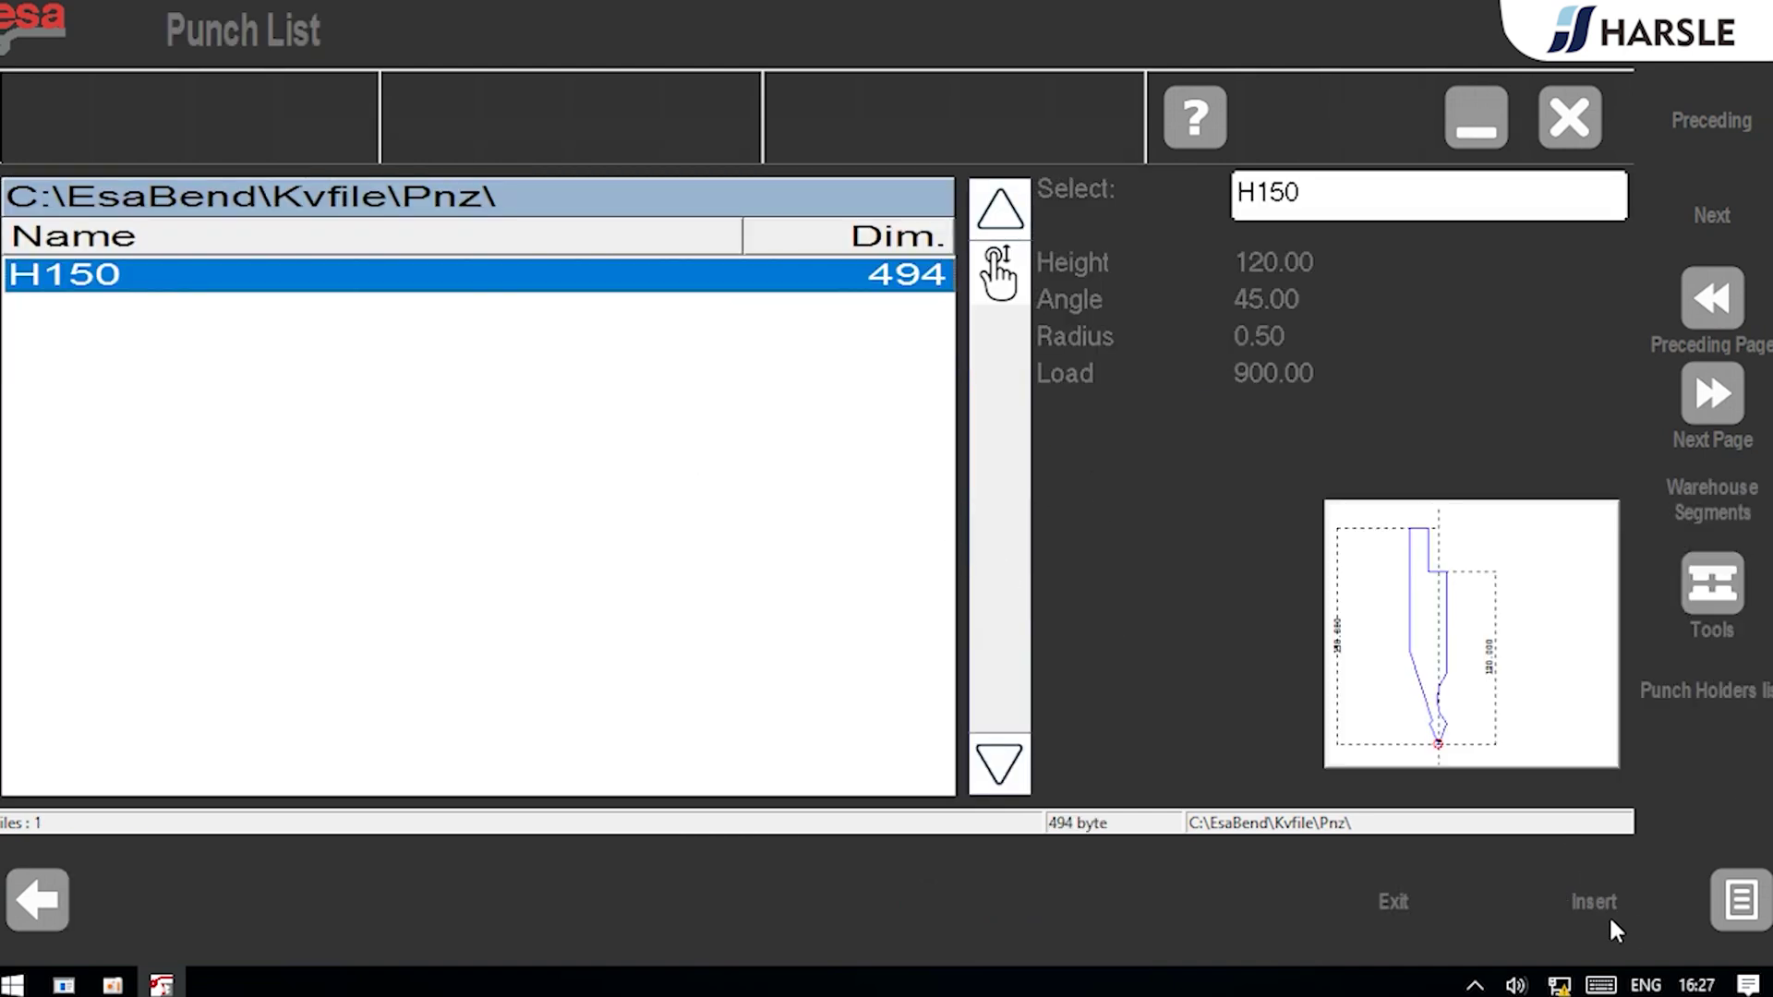
Step: Assign punch H150 and die H60 with V-die 1, width 16.0, to the new program
left_click(1614, 931)
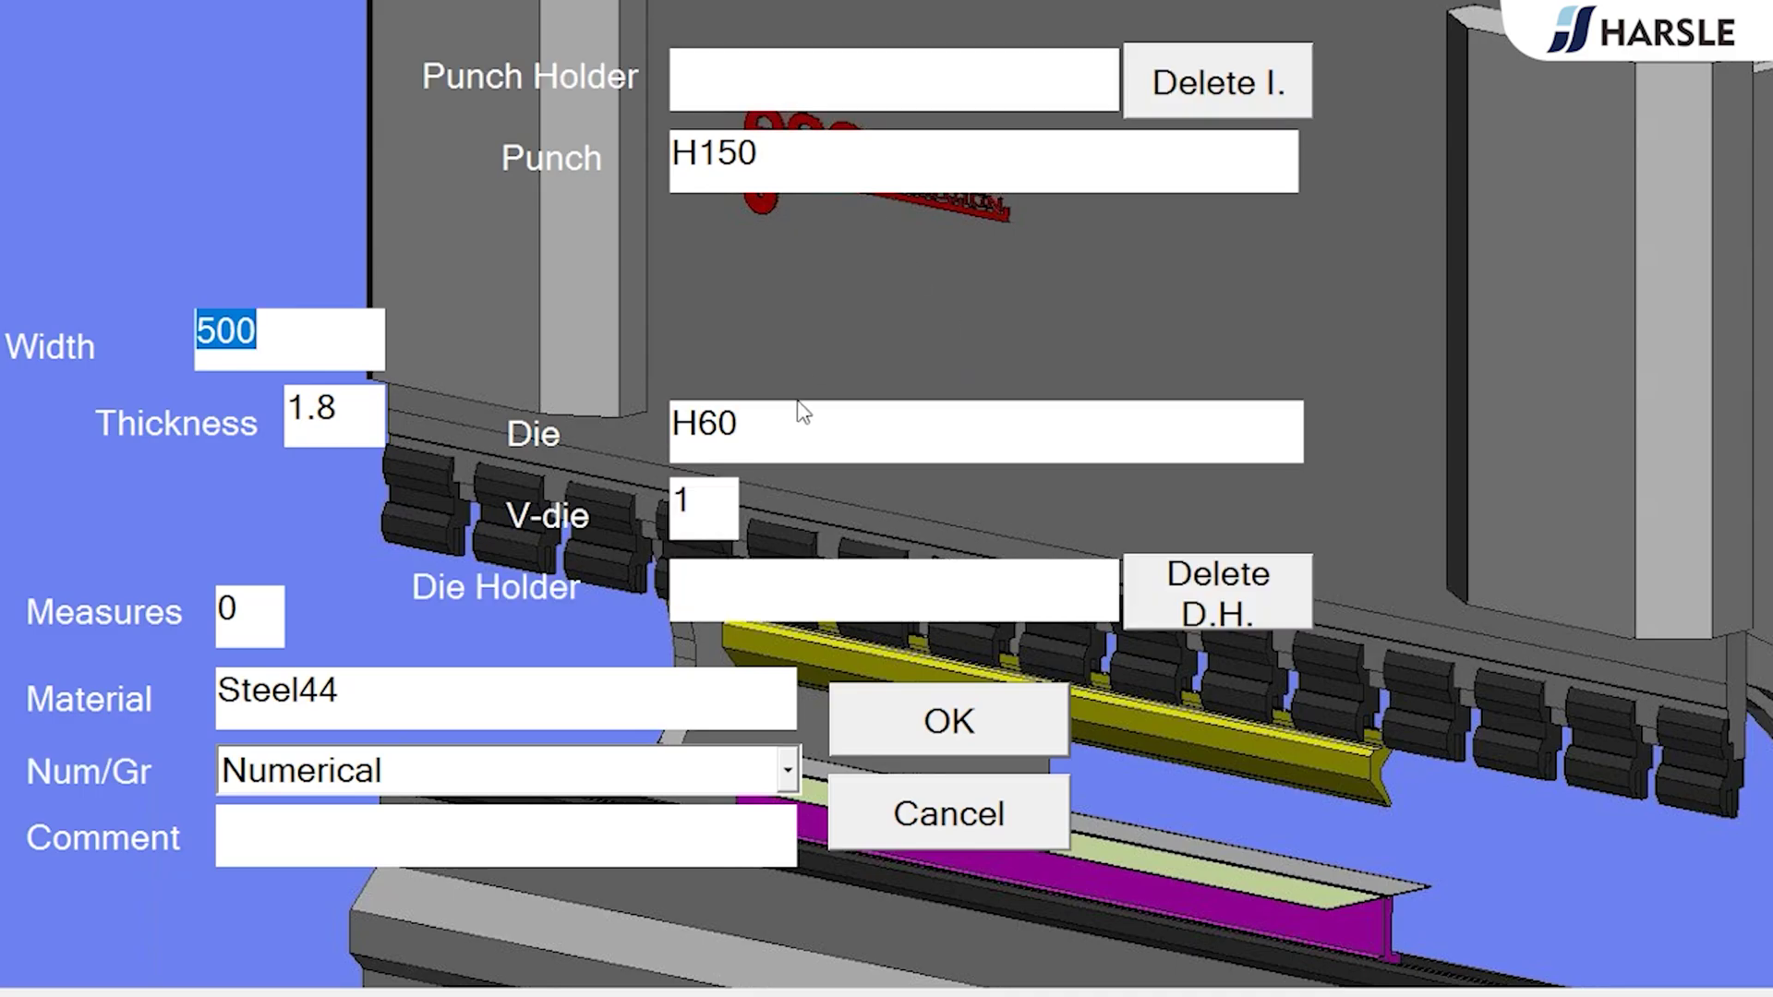
left_click(802, 412)
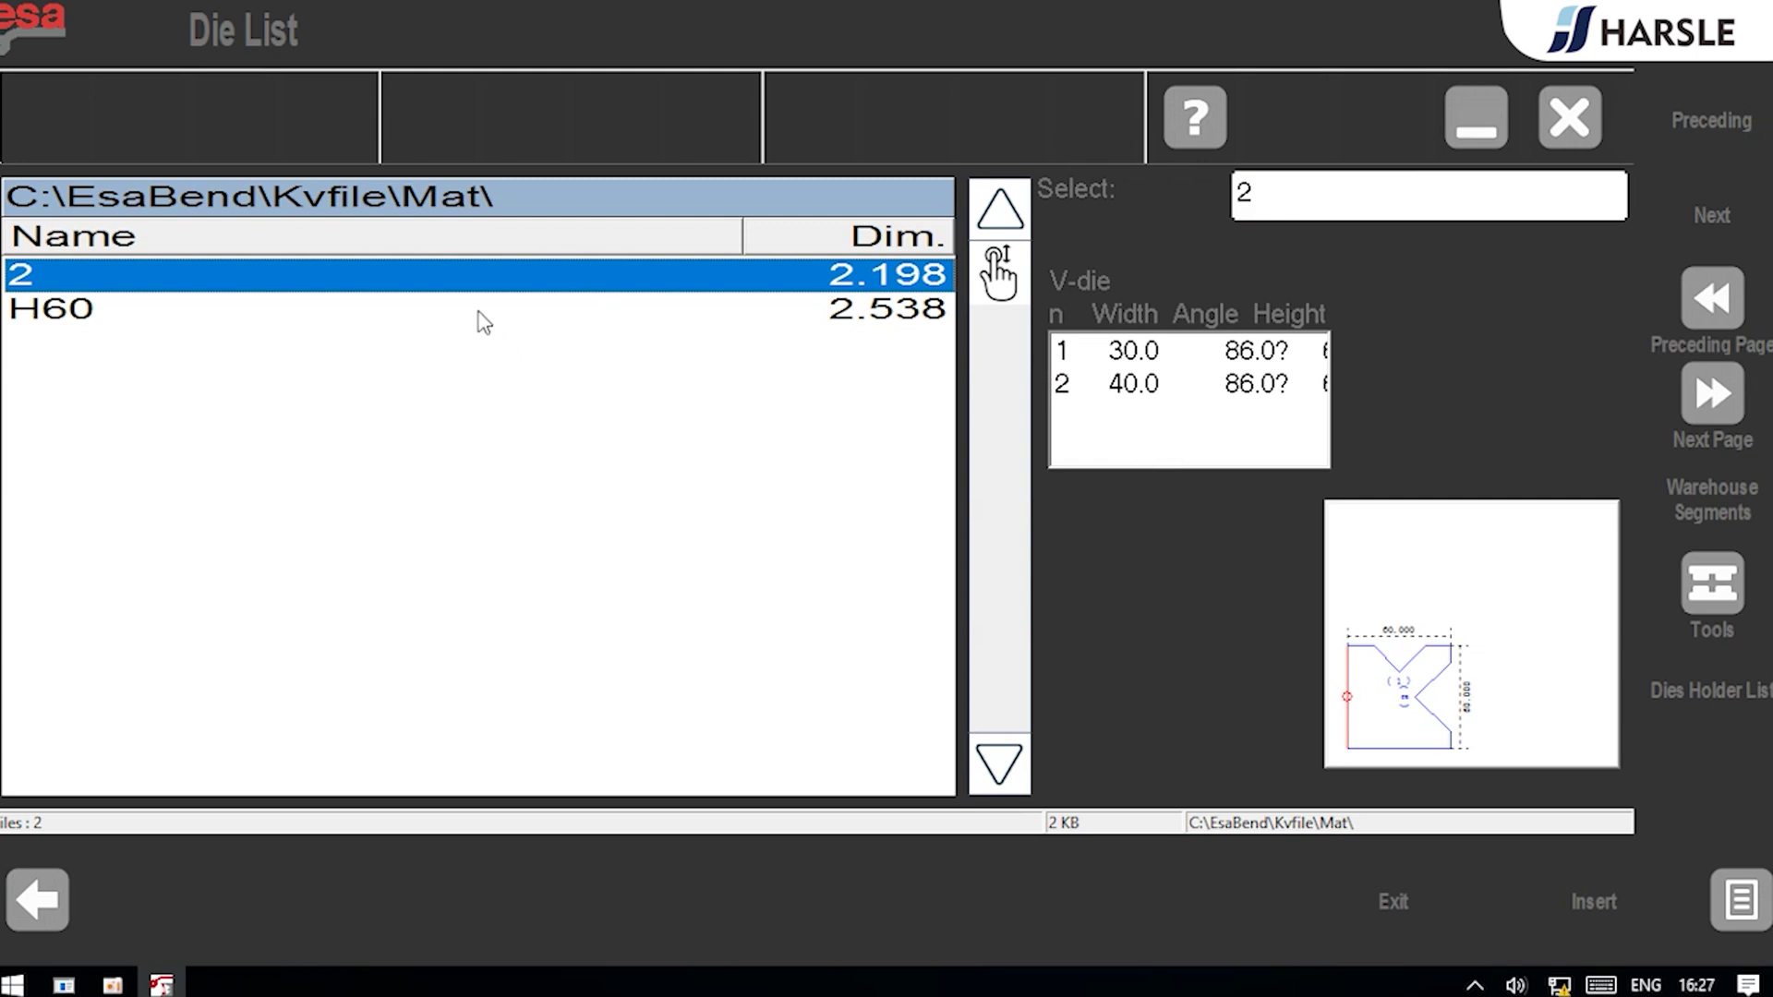
left_click(484, 314)
left_click(1135, 384)
left_click(1146, 362)
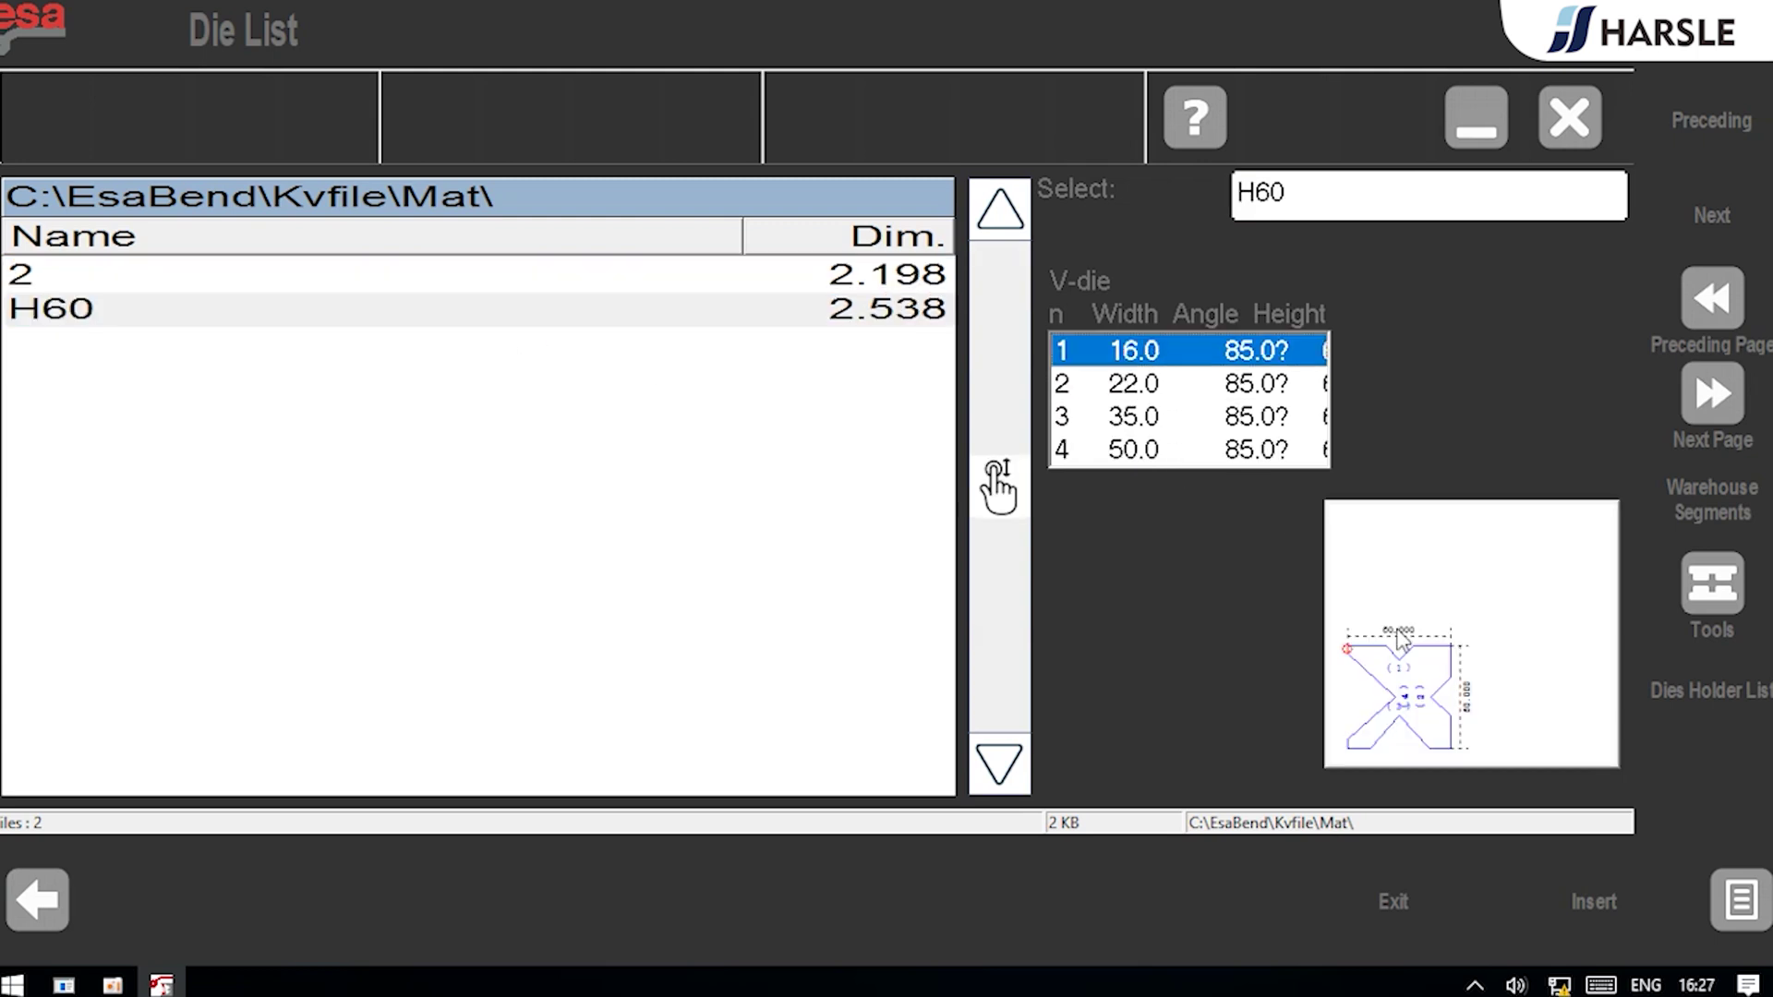
left_click(1607, 909)
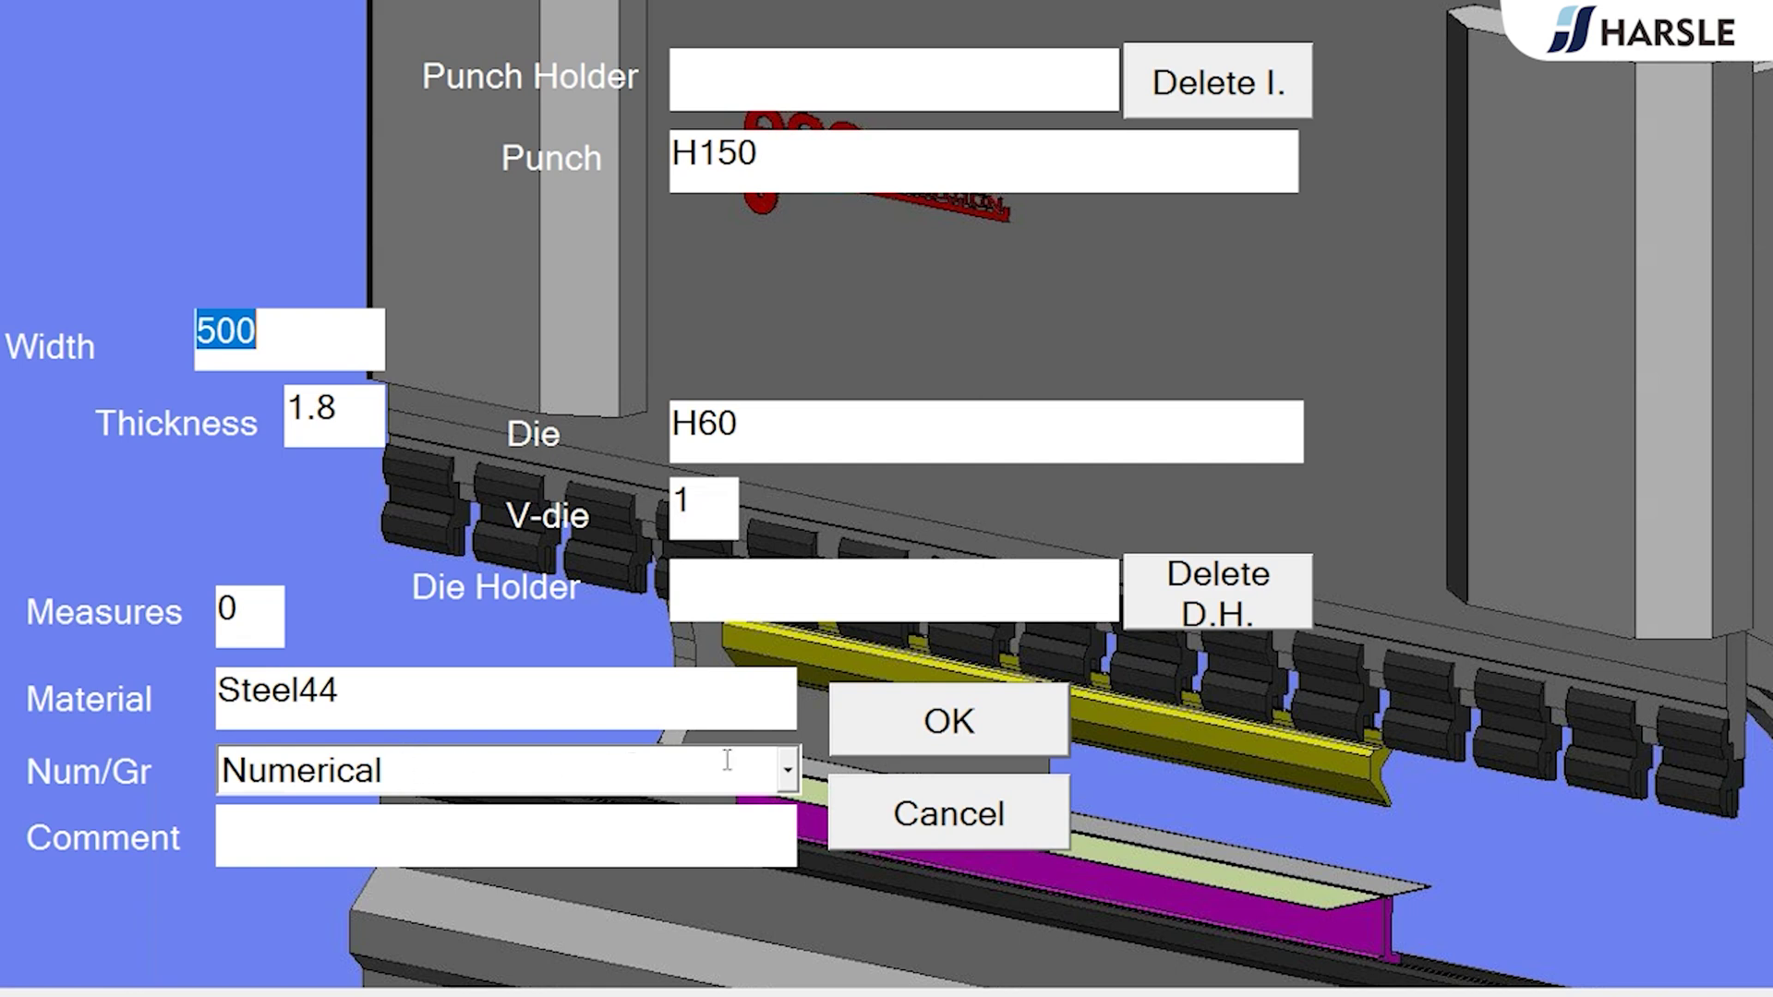
Step: Keep the program type as Numerical and confirm the general data to enter the editor
left_click(787, 772)
left_click(788, 776)
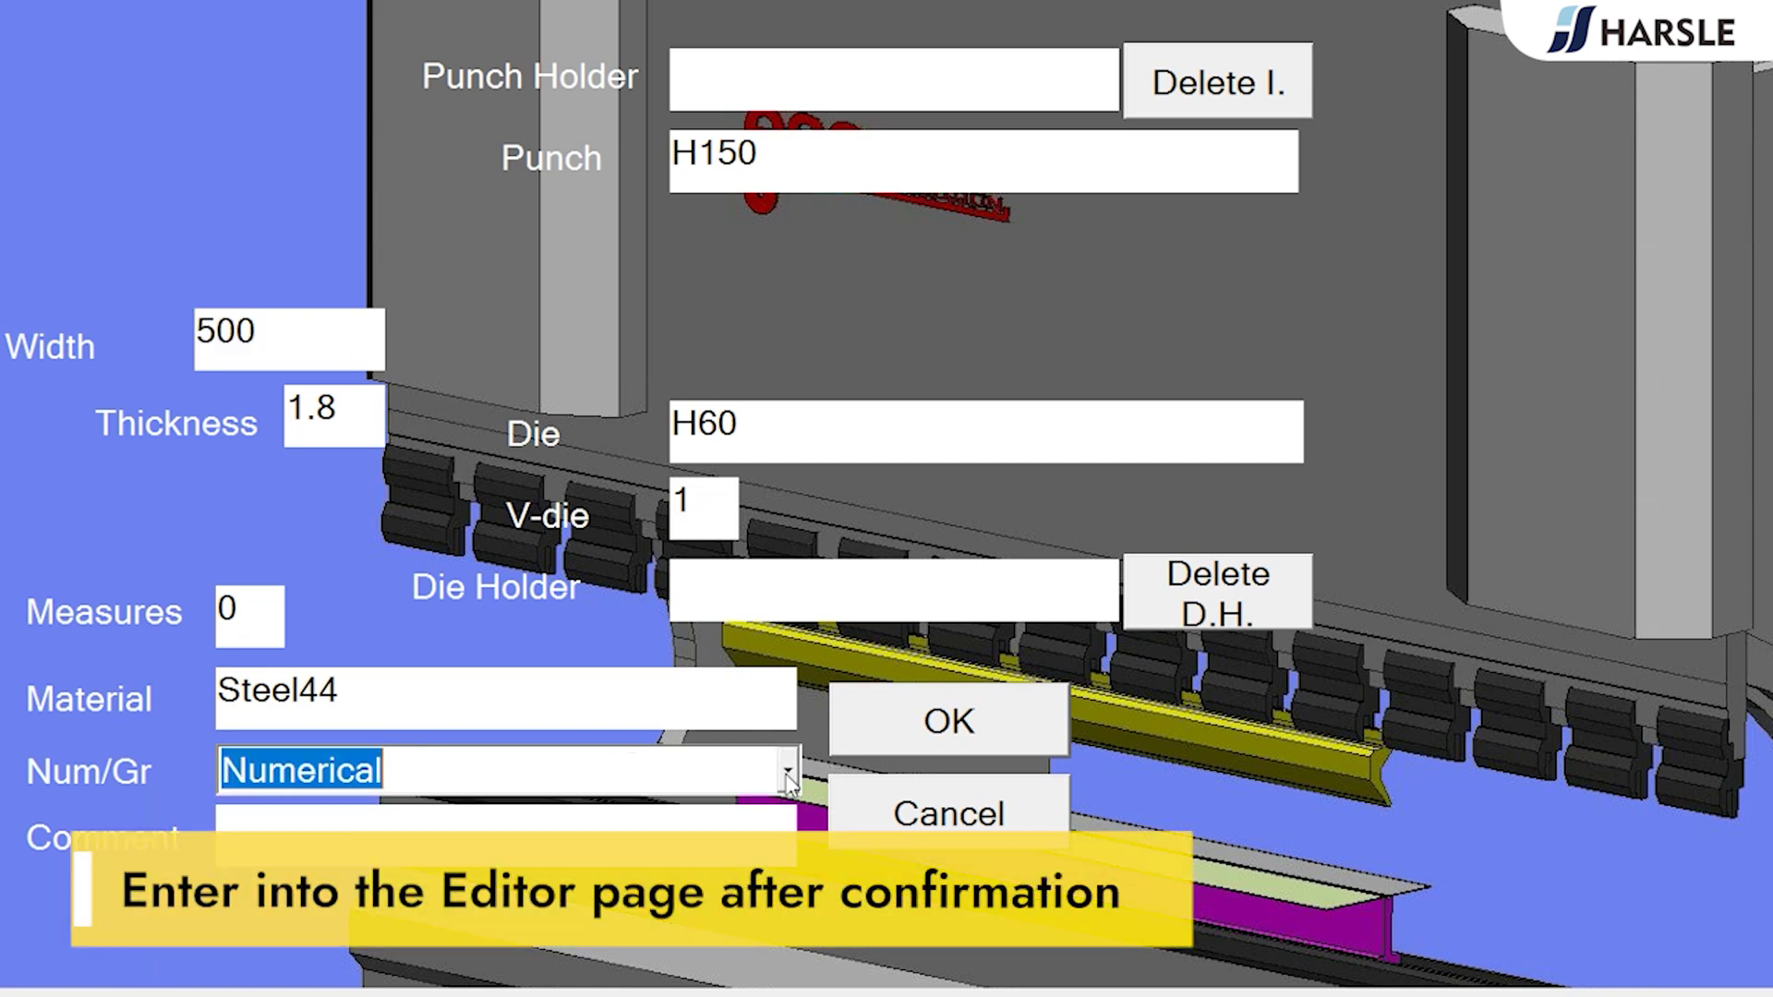
left_click(923, 725)
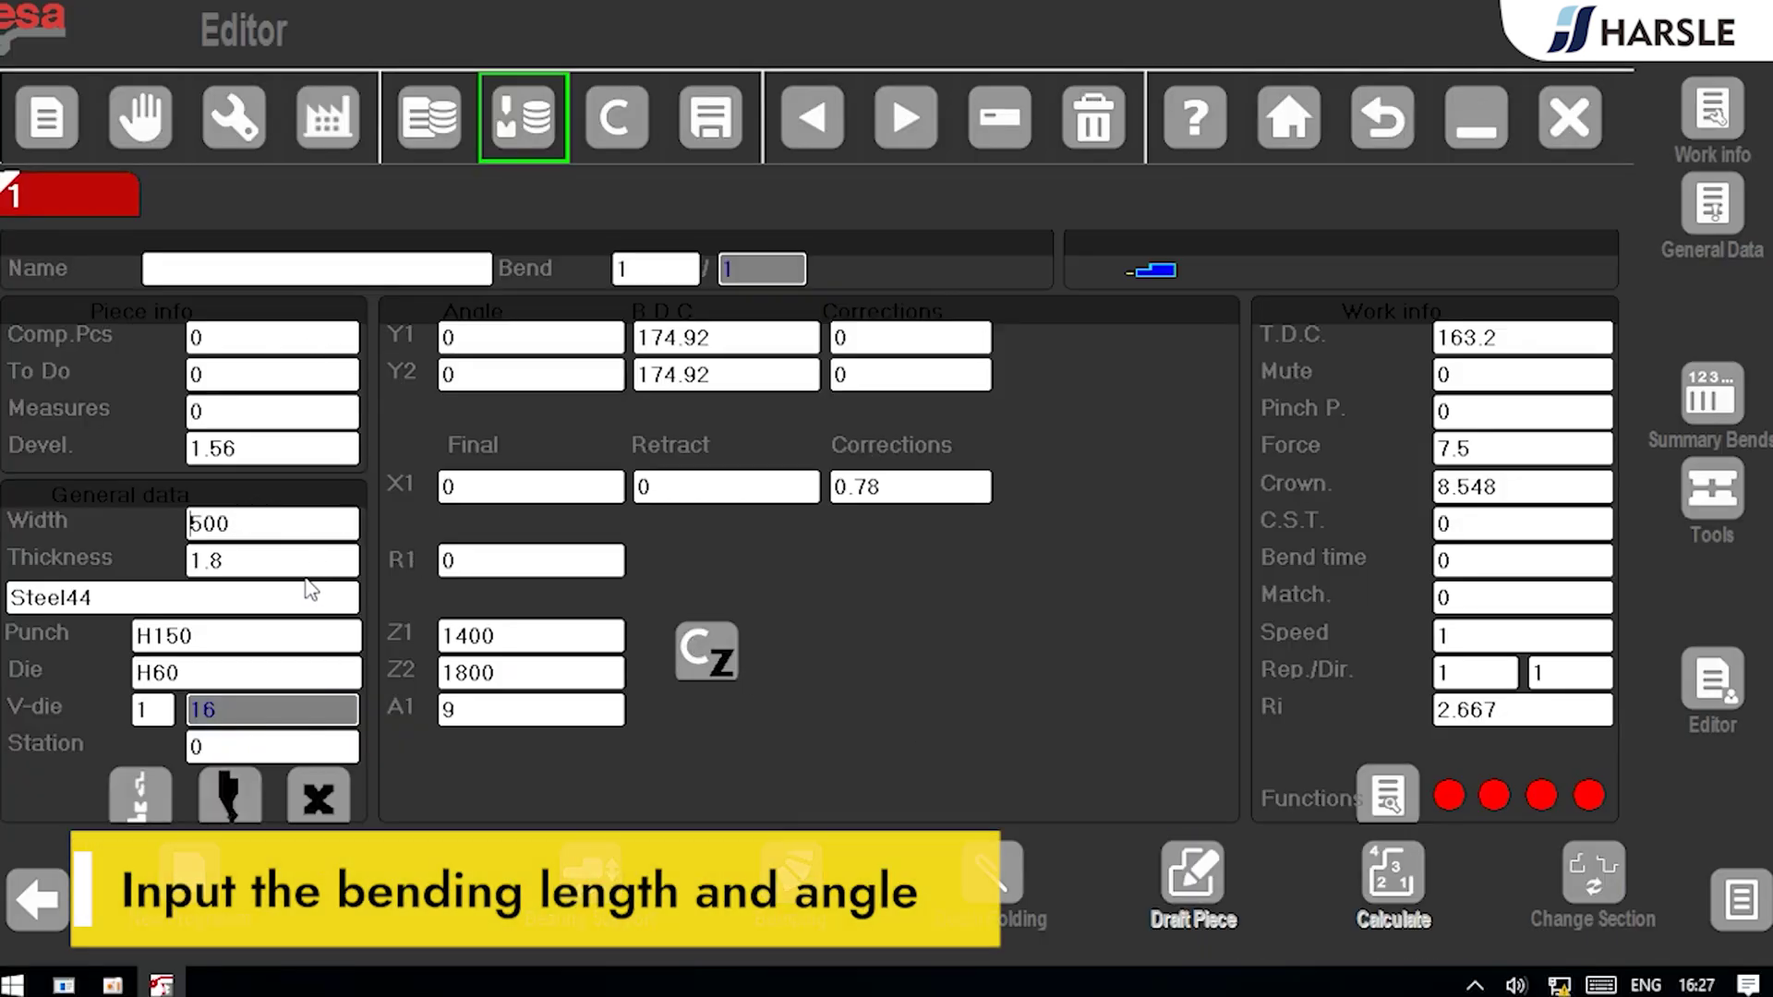
Step: Set the first bend's angle to 90 and its final X1 position to 30
left_click(484, 490)
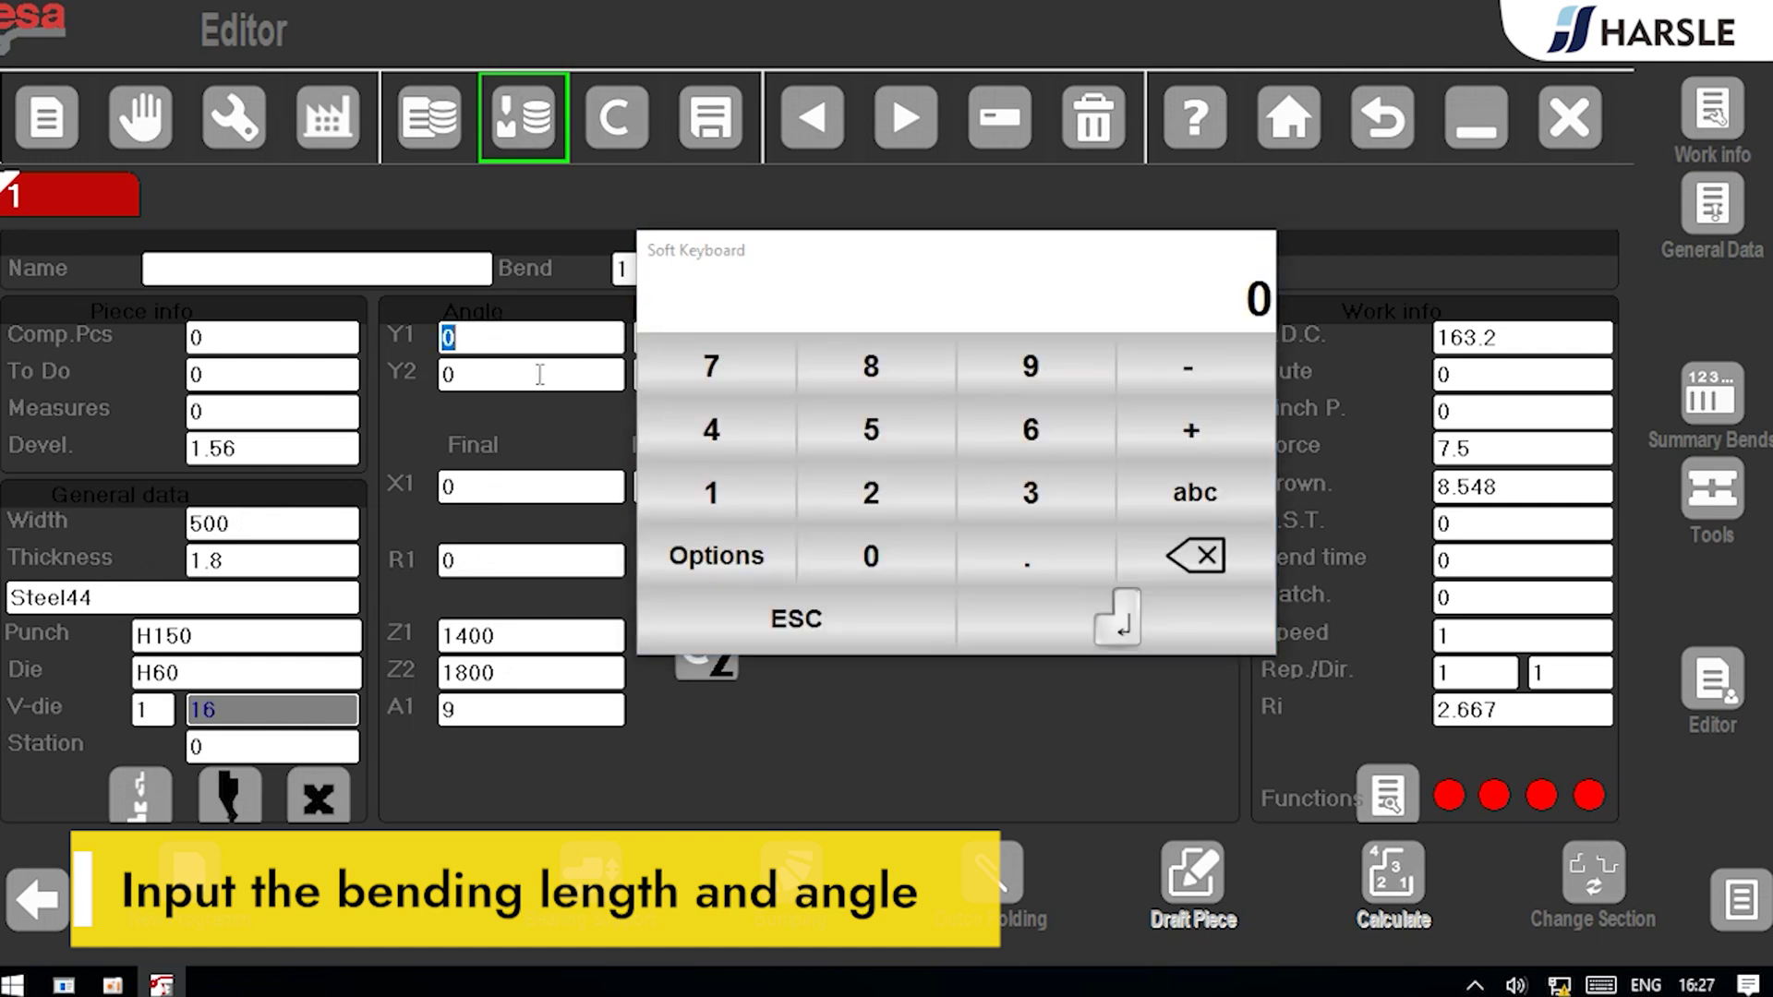
left_click(1031, 367)
left_click(870, 556)
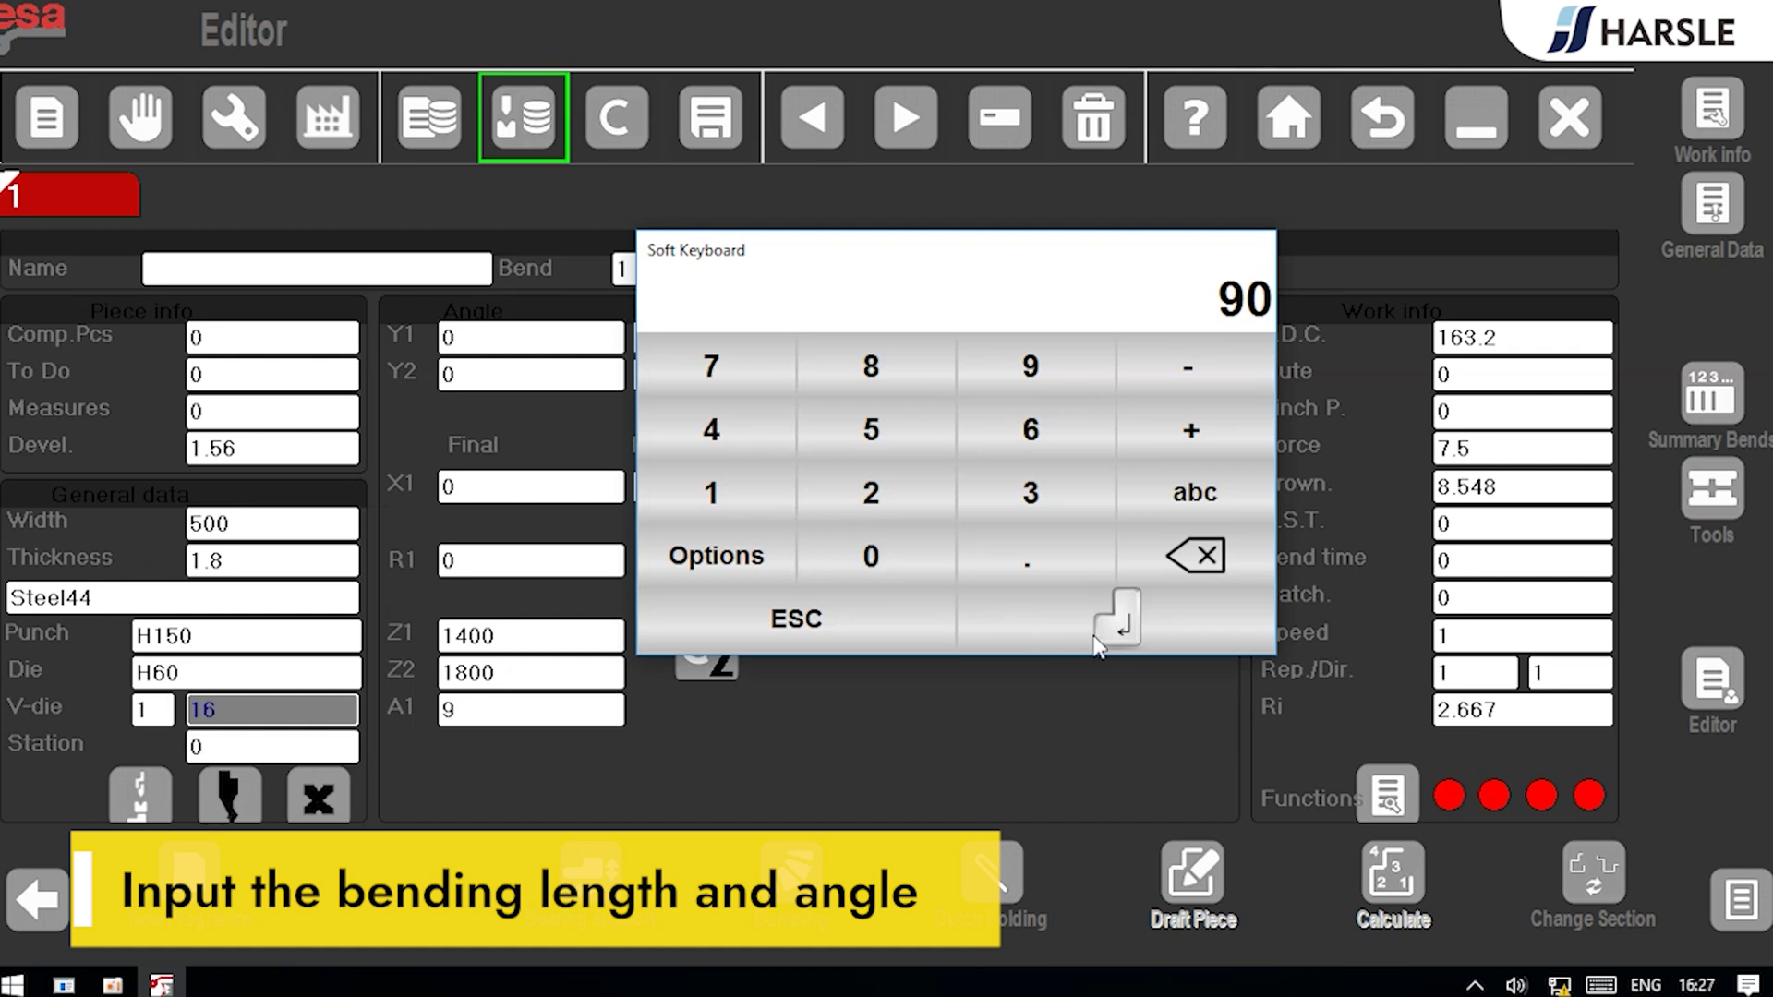
left_click(1146, 624)
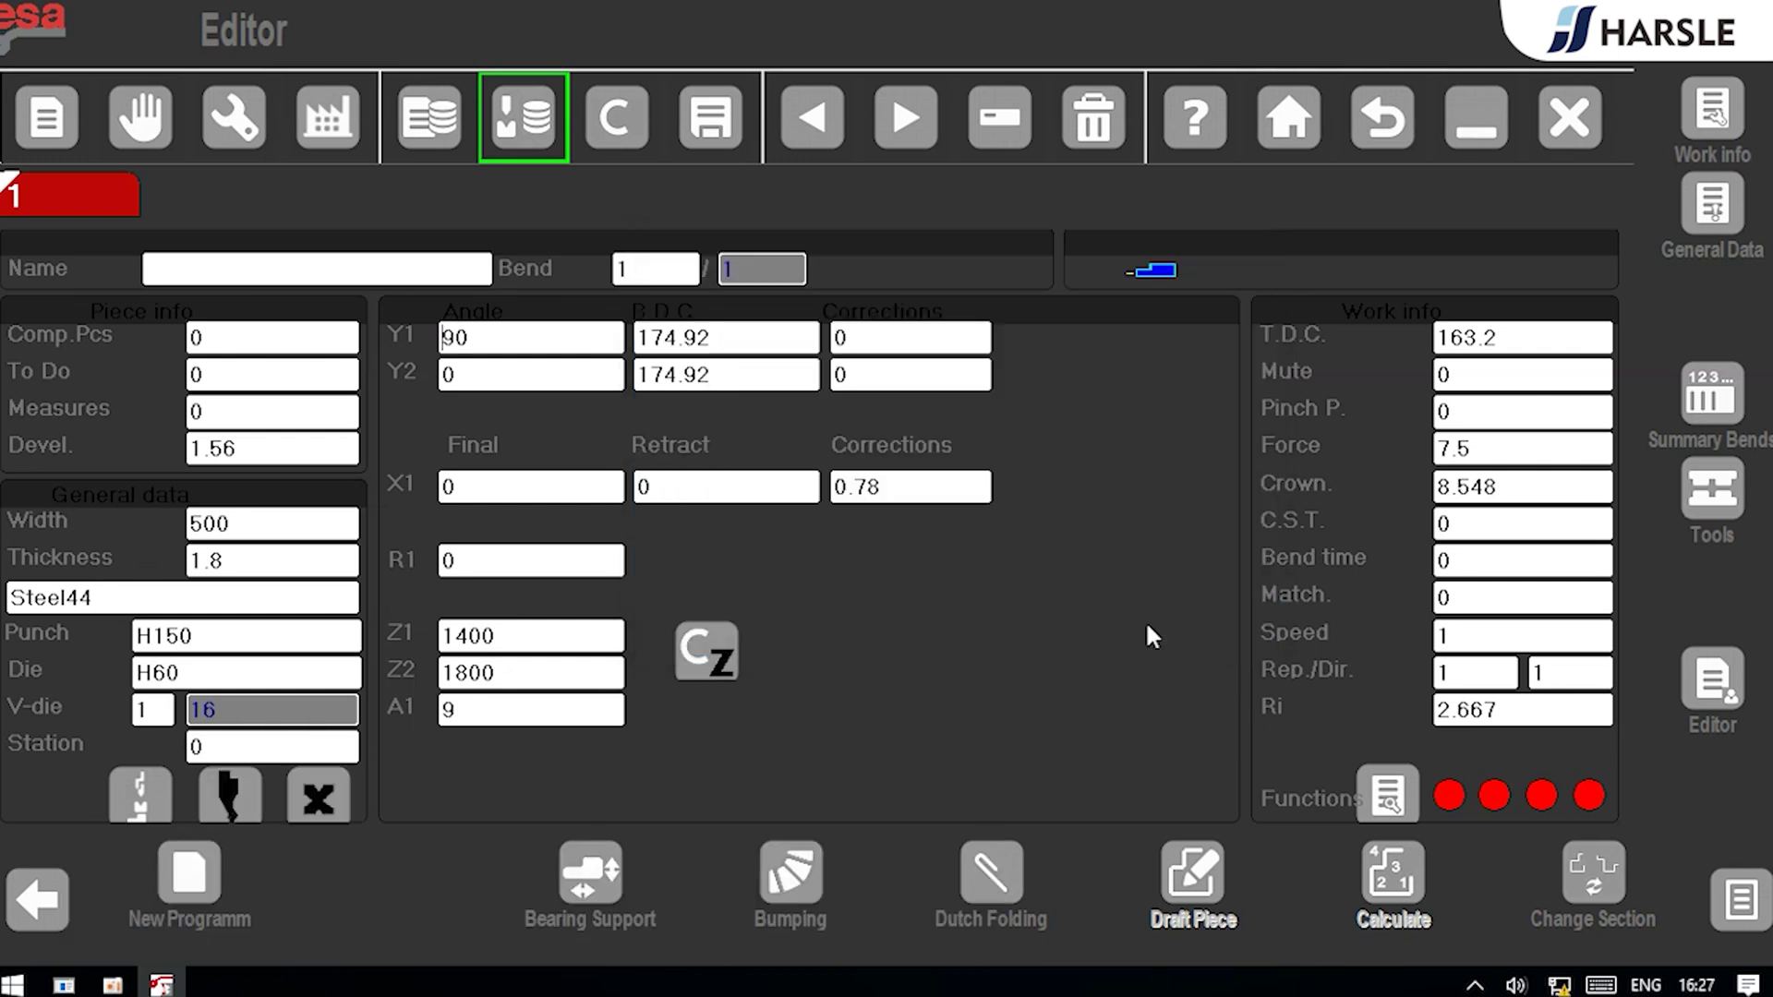
left_click(524, 486)
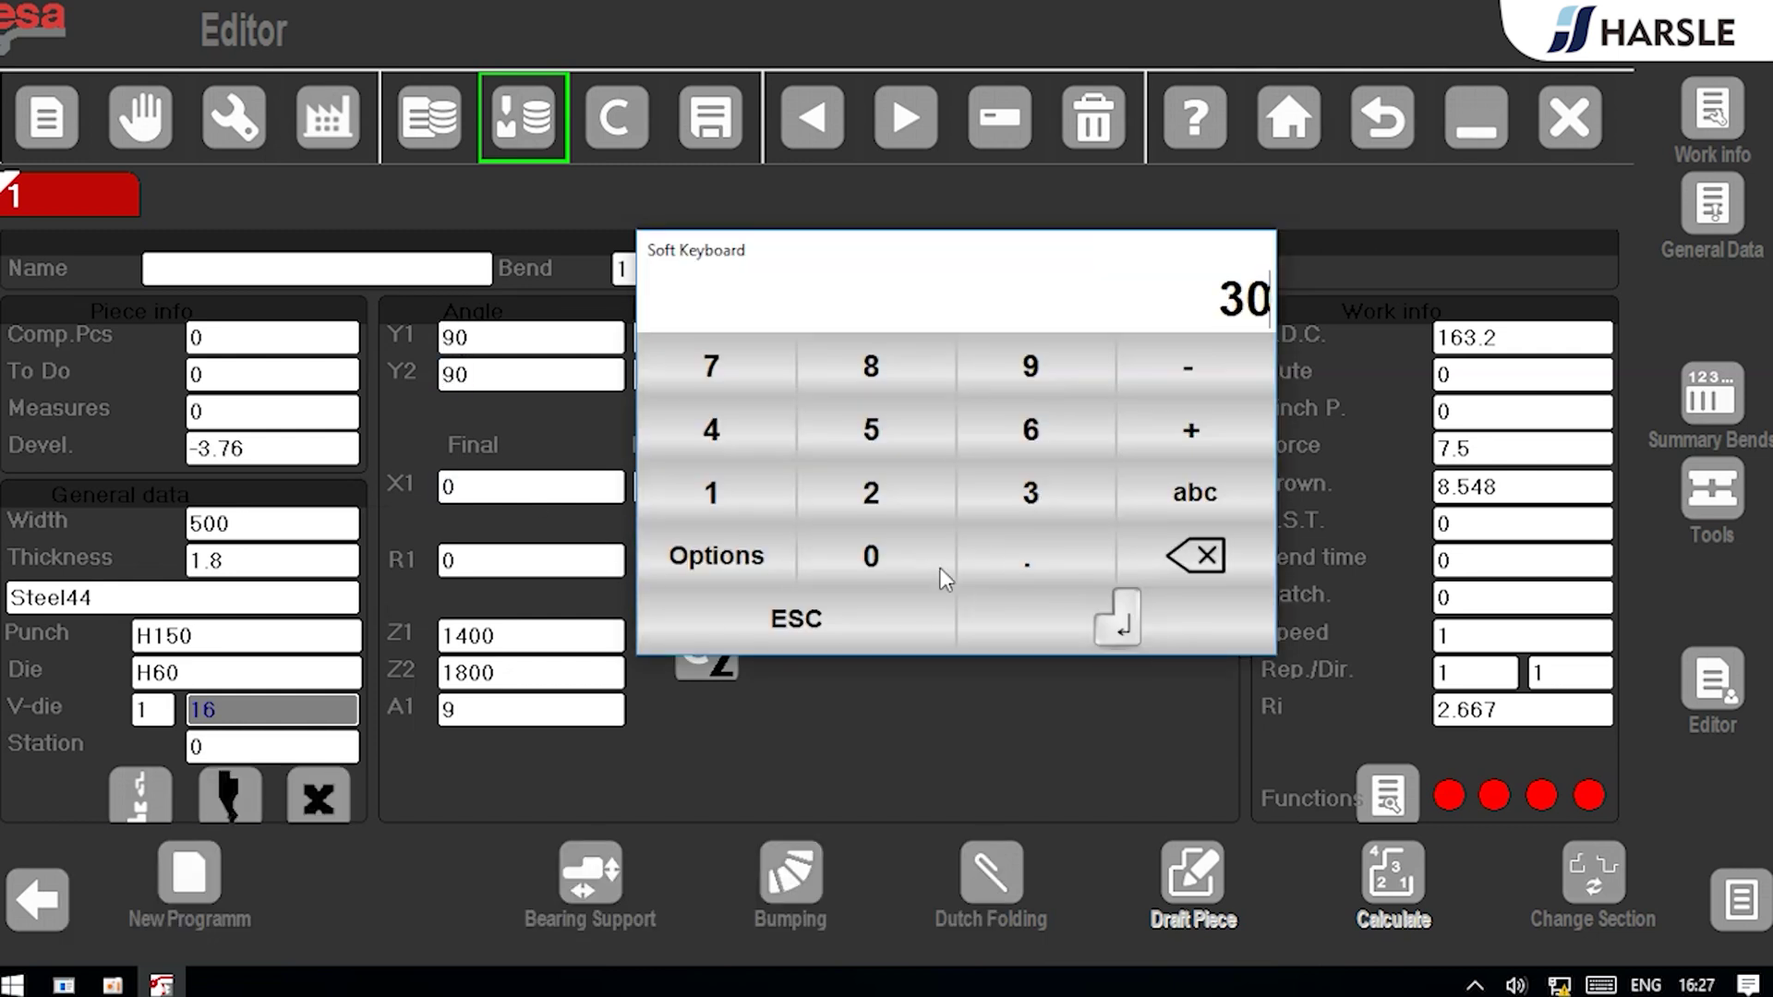
left_click(1121, 609)
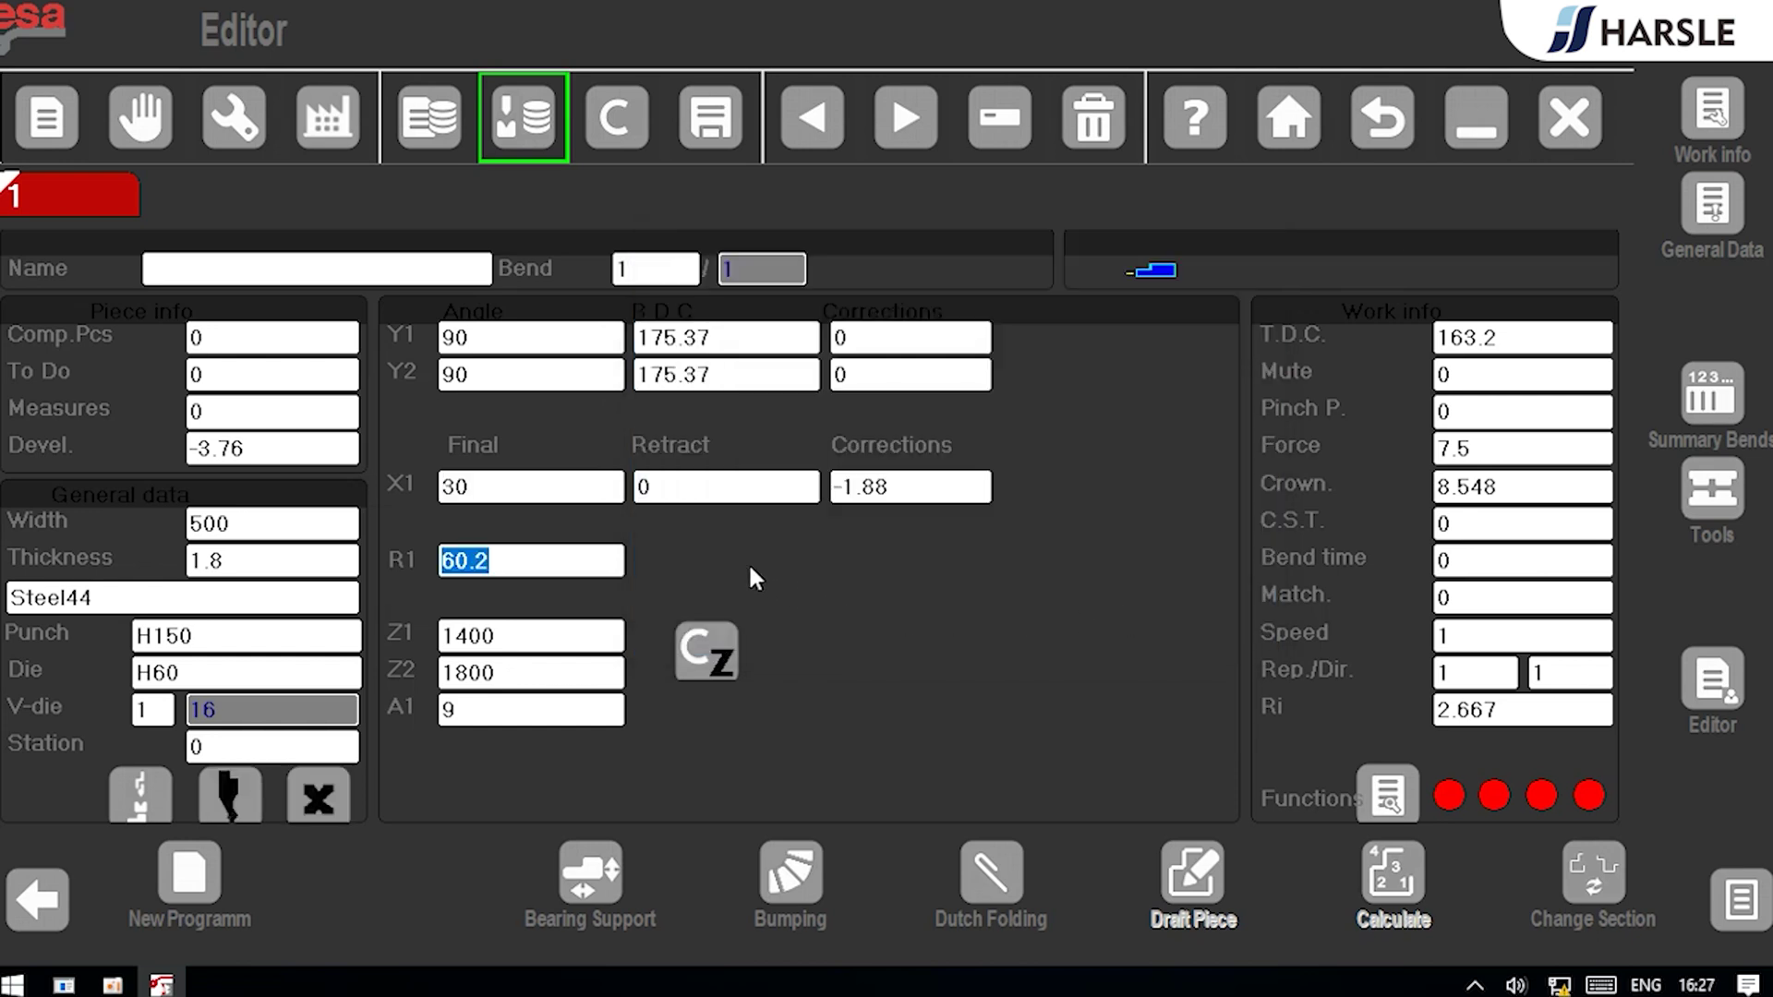
Step: Add a second bend with an angle of 90 and a final X1 position of 30
left_click(888, 122)
left_click(756, 511)
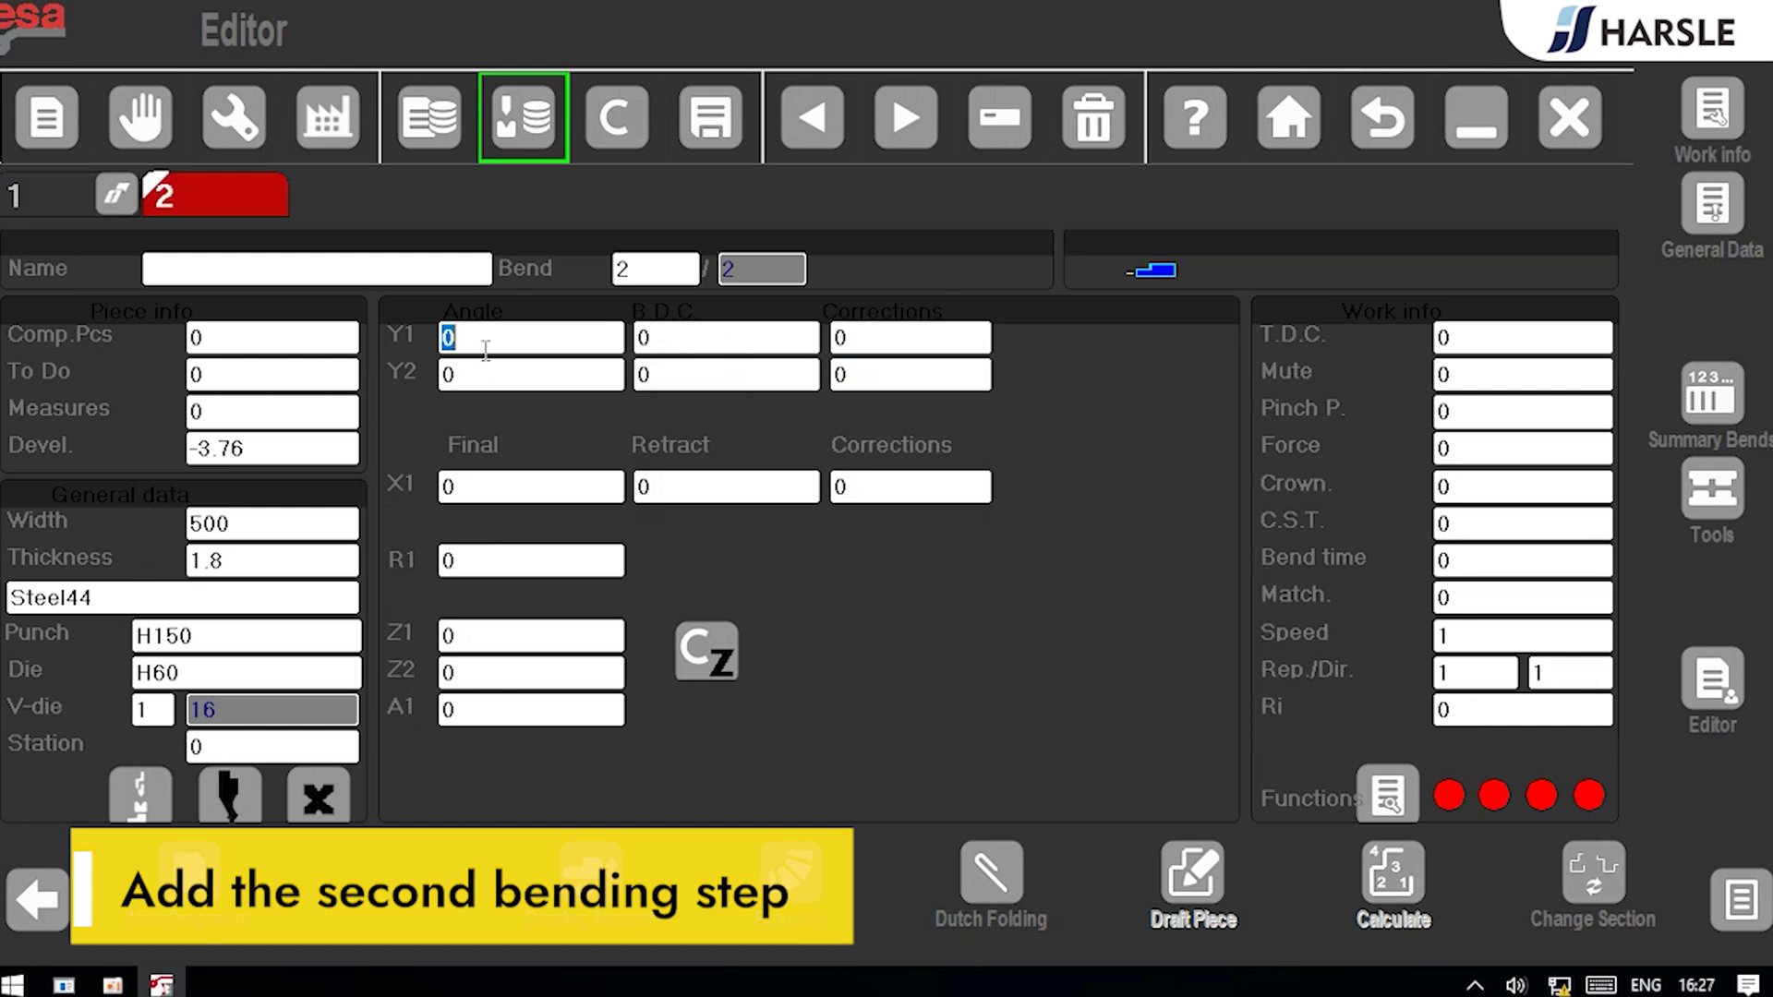
left_click(486, 341)
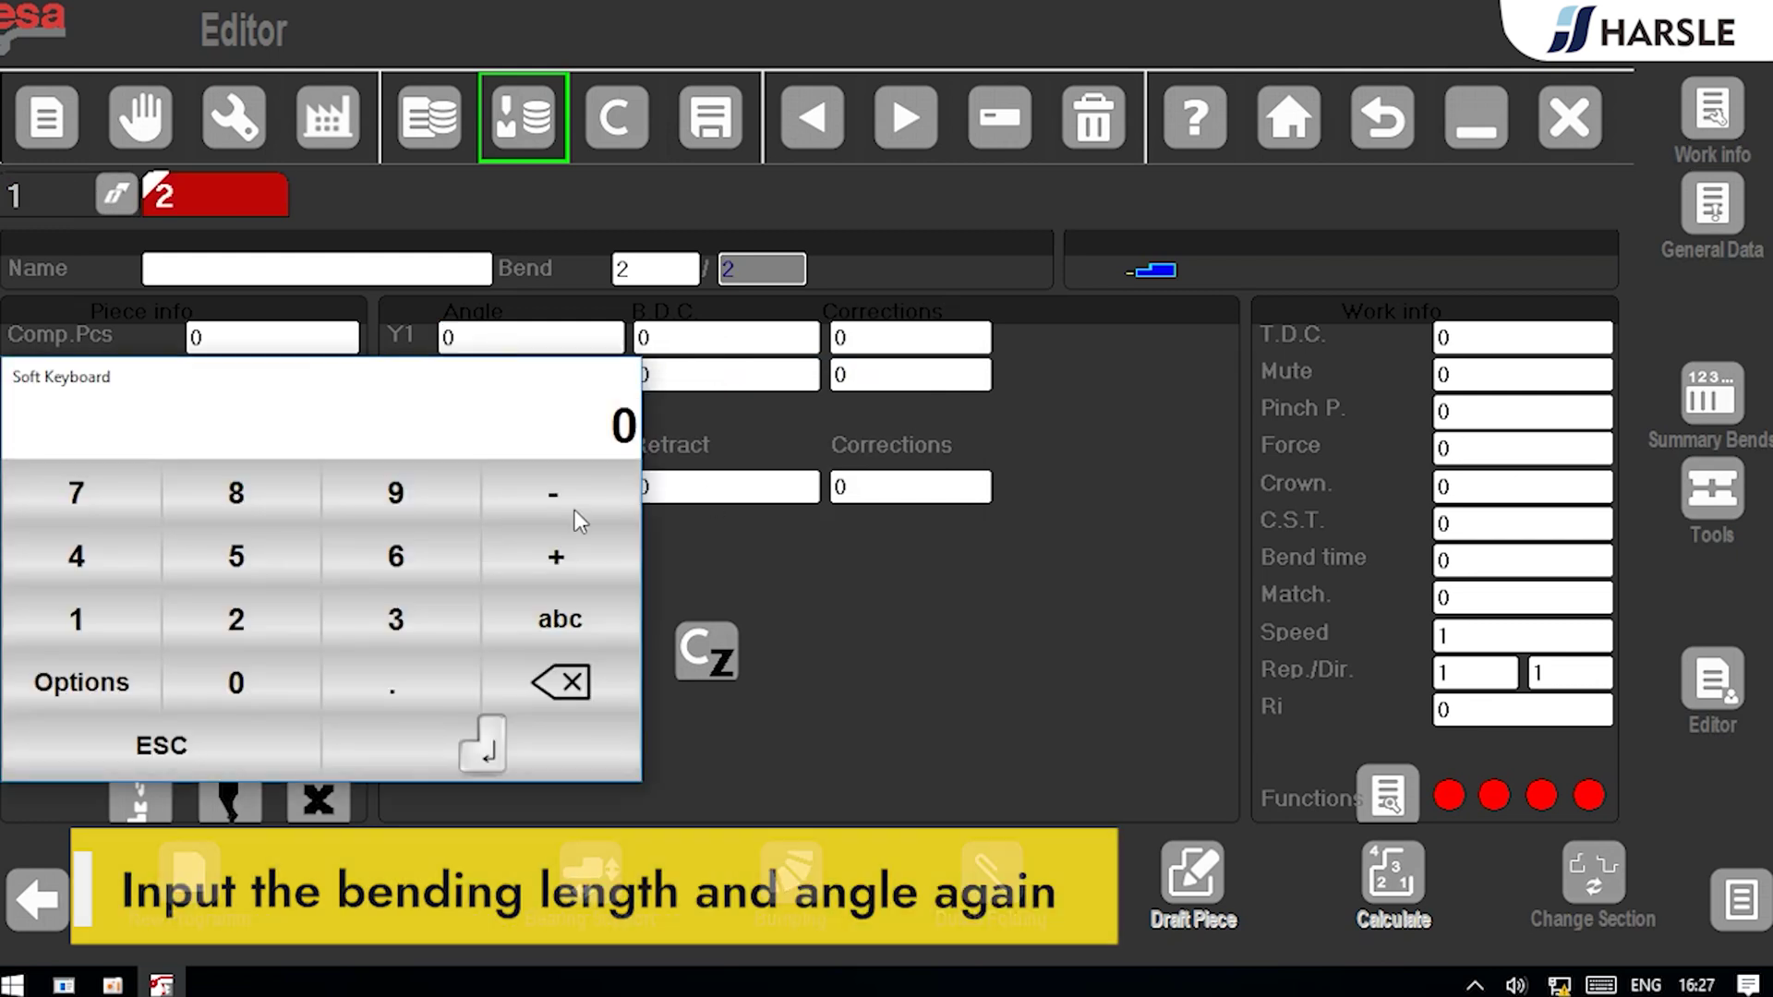
left_click(297, 671)
left_click(489, 746)
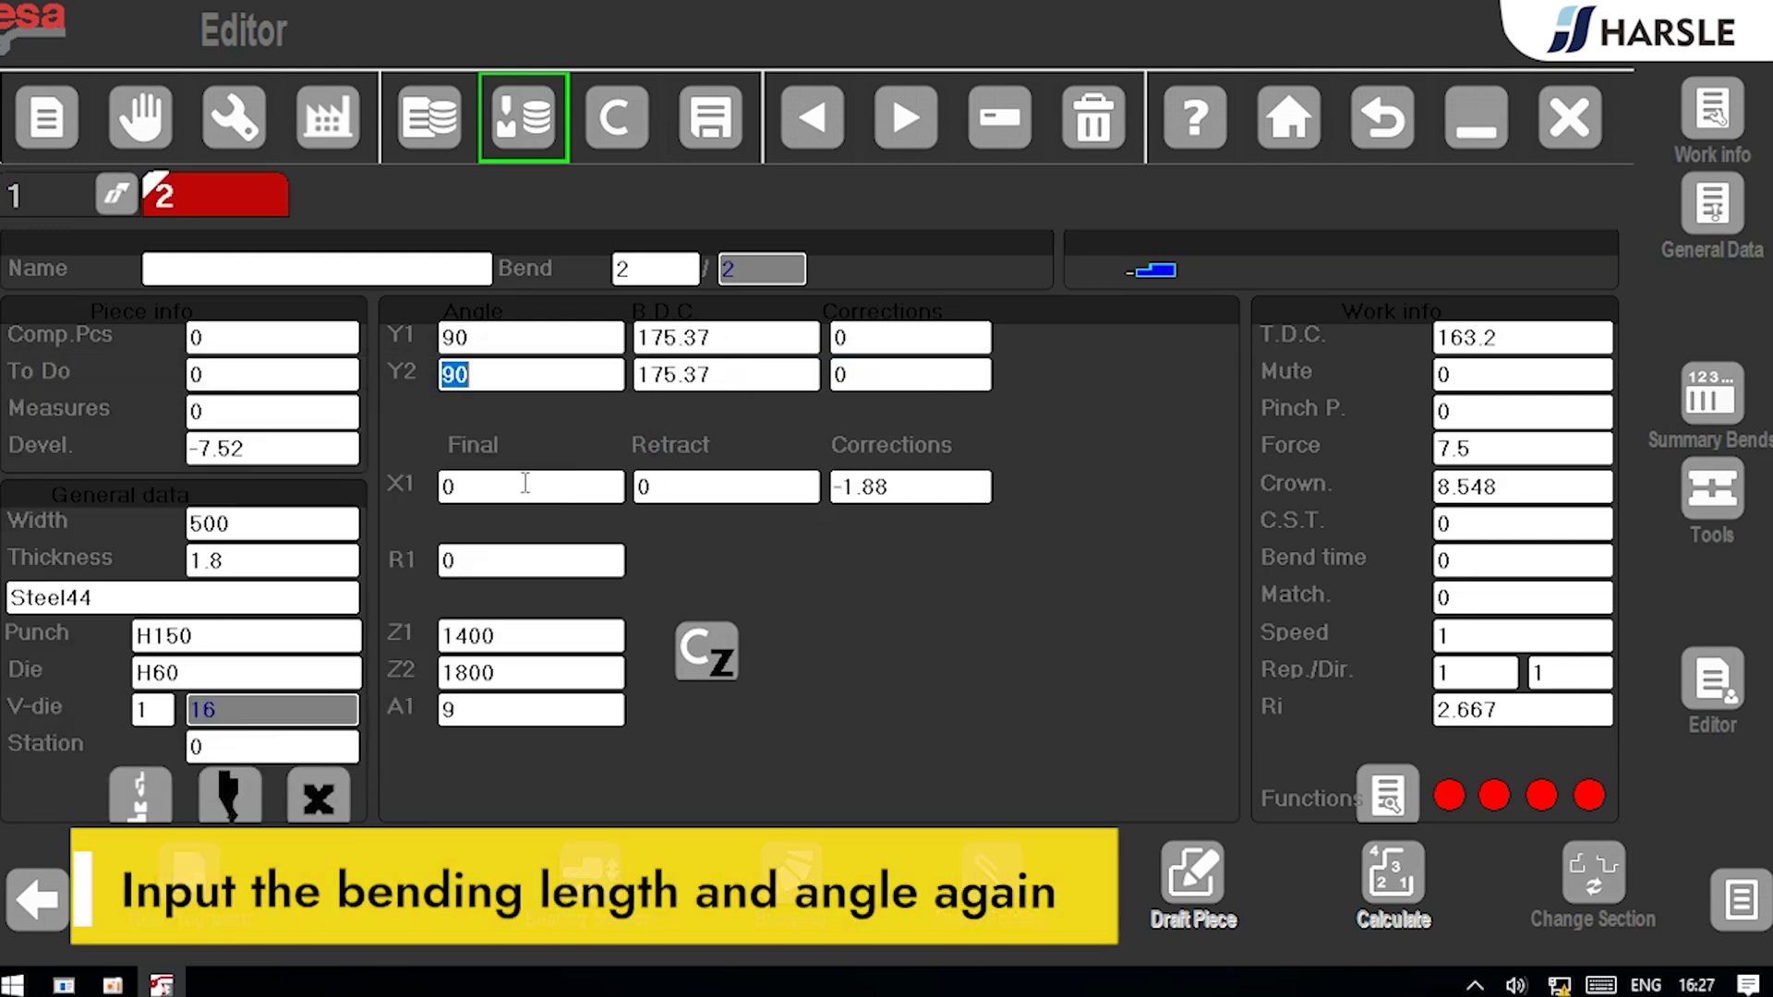
left_click(525, 485)
left_click(1027, 489)
left_click(871, 555)
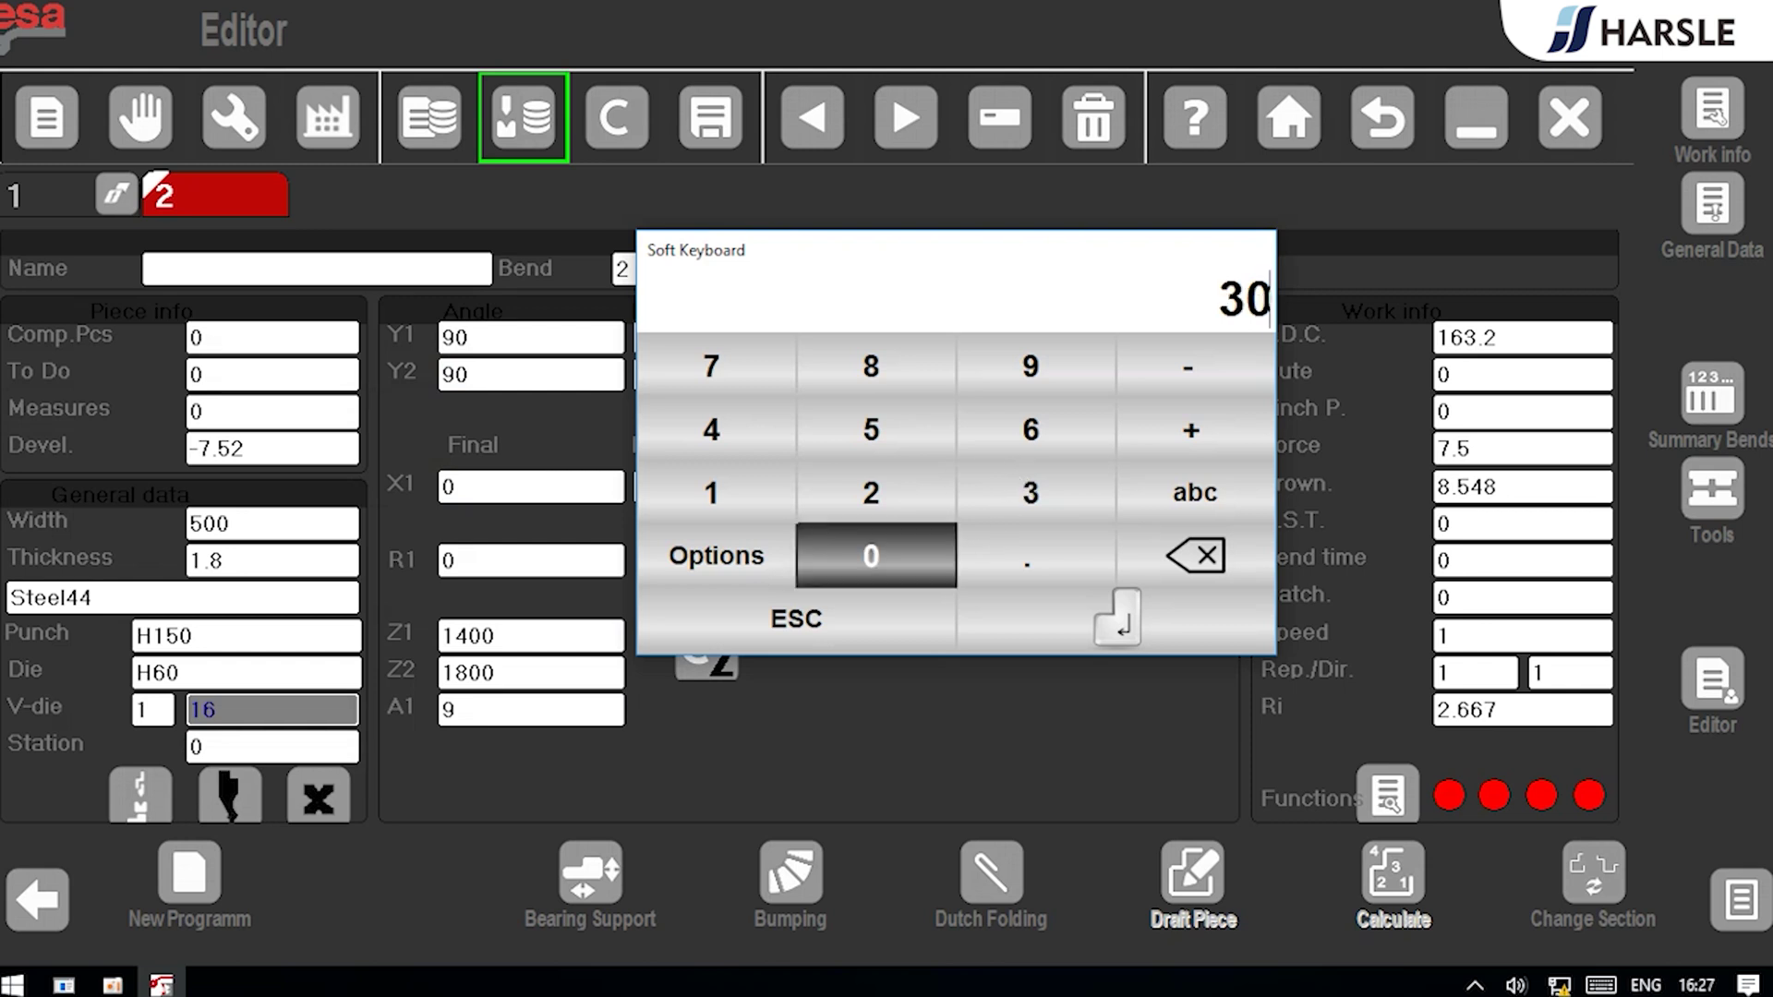
left_click(1136, 610)
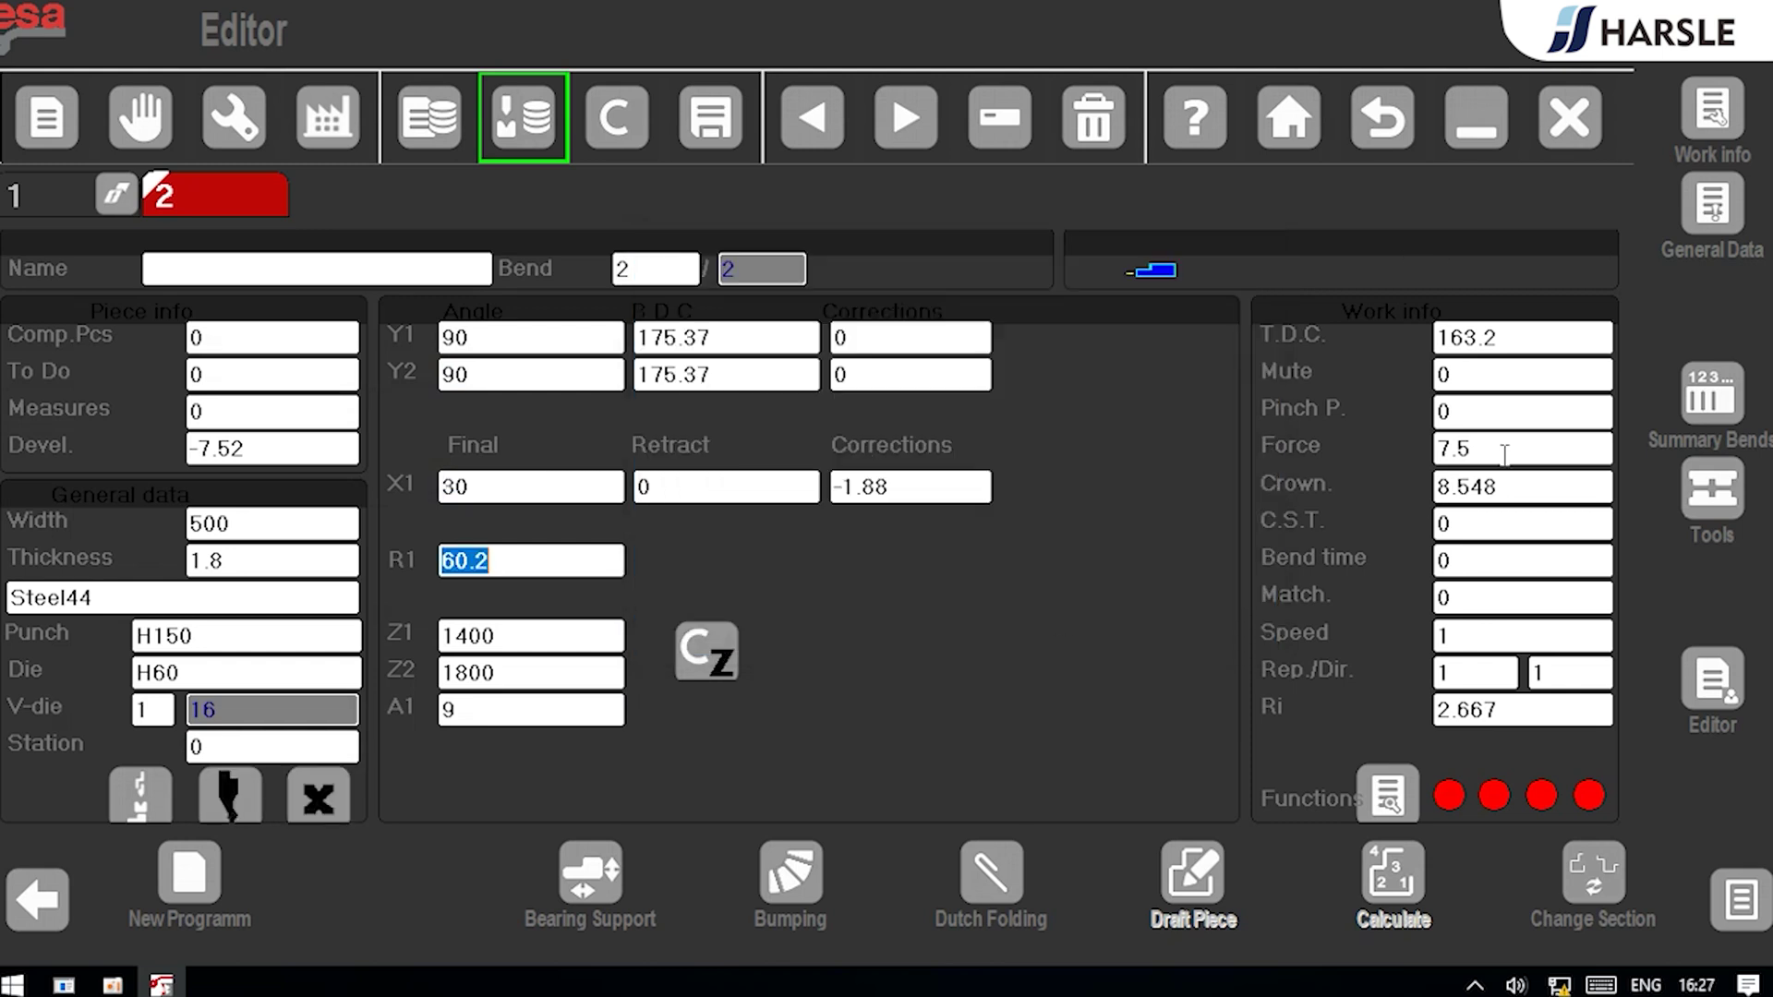
Step: Save the bending program under the name harsle
left_click(999, 118)
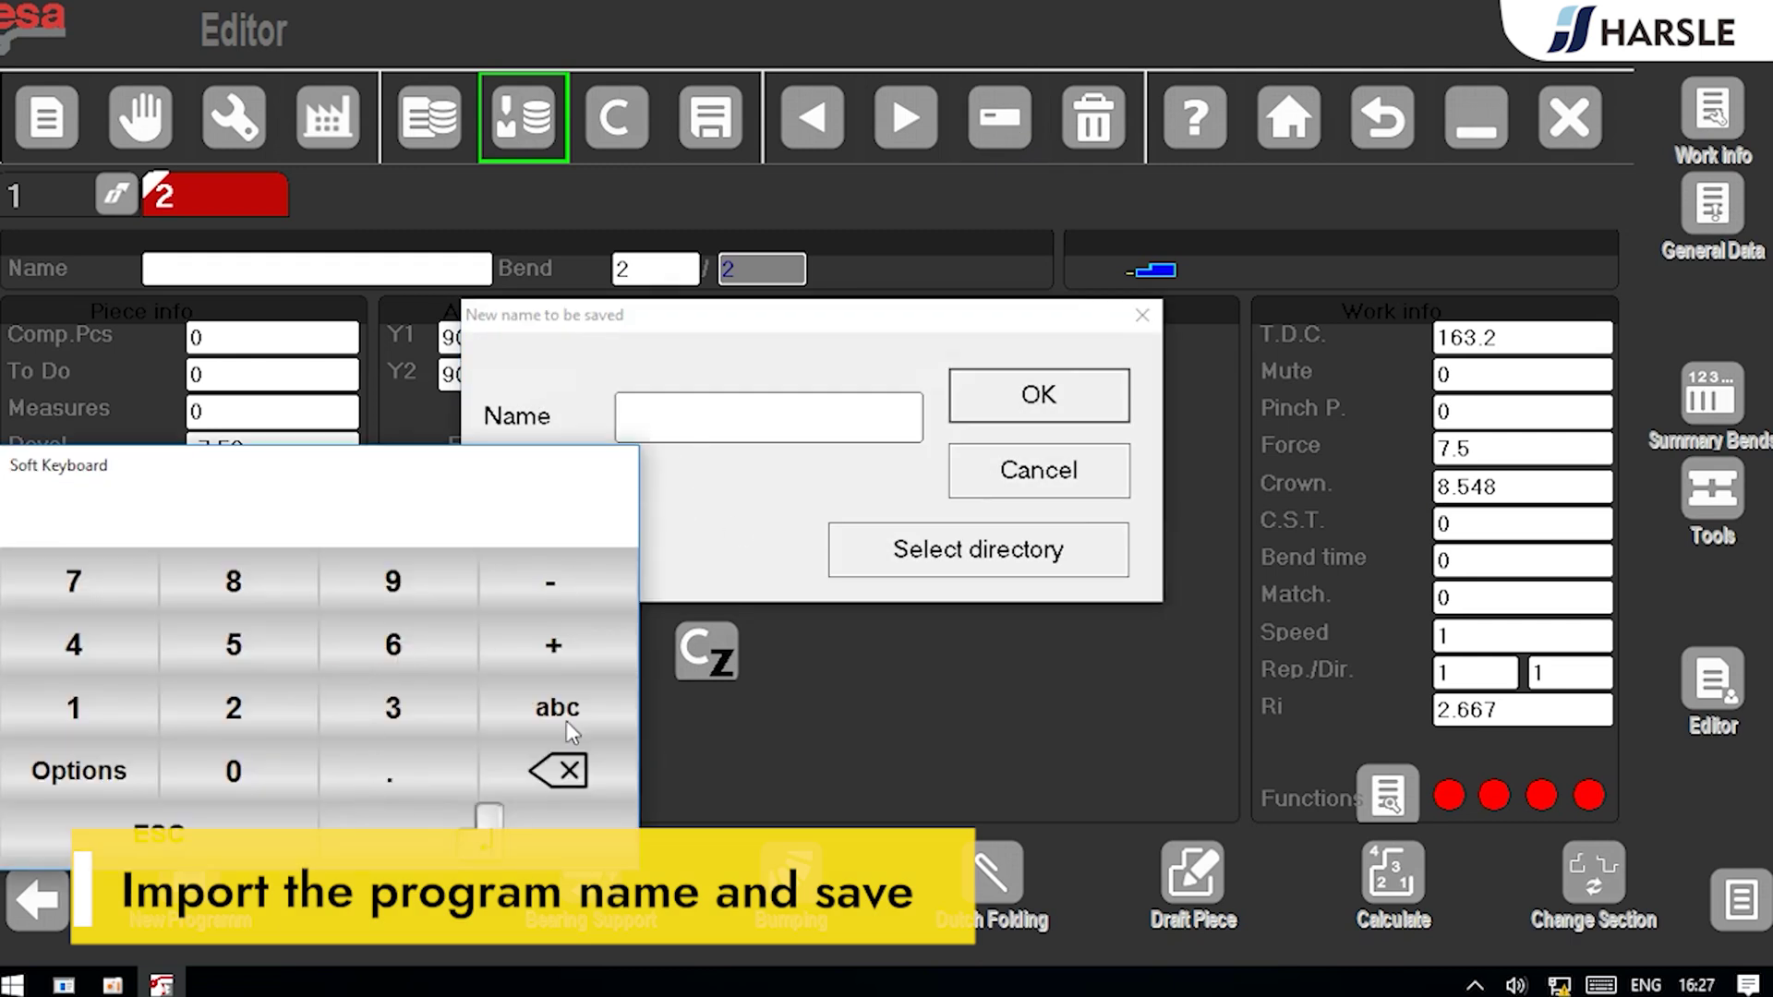
left_click(558, 709)
left_click(36, 695)
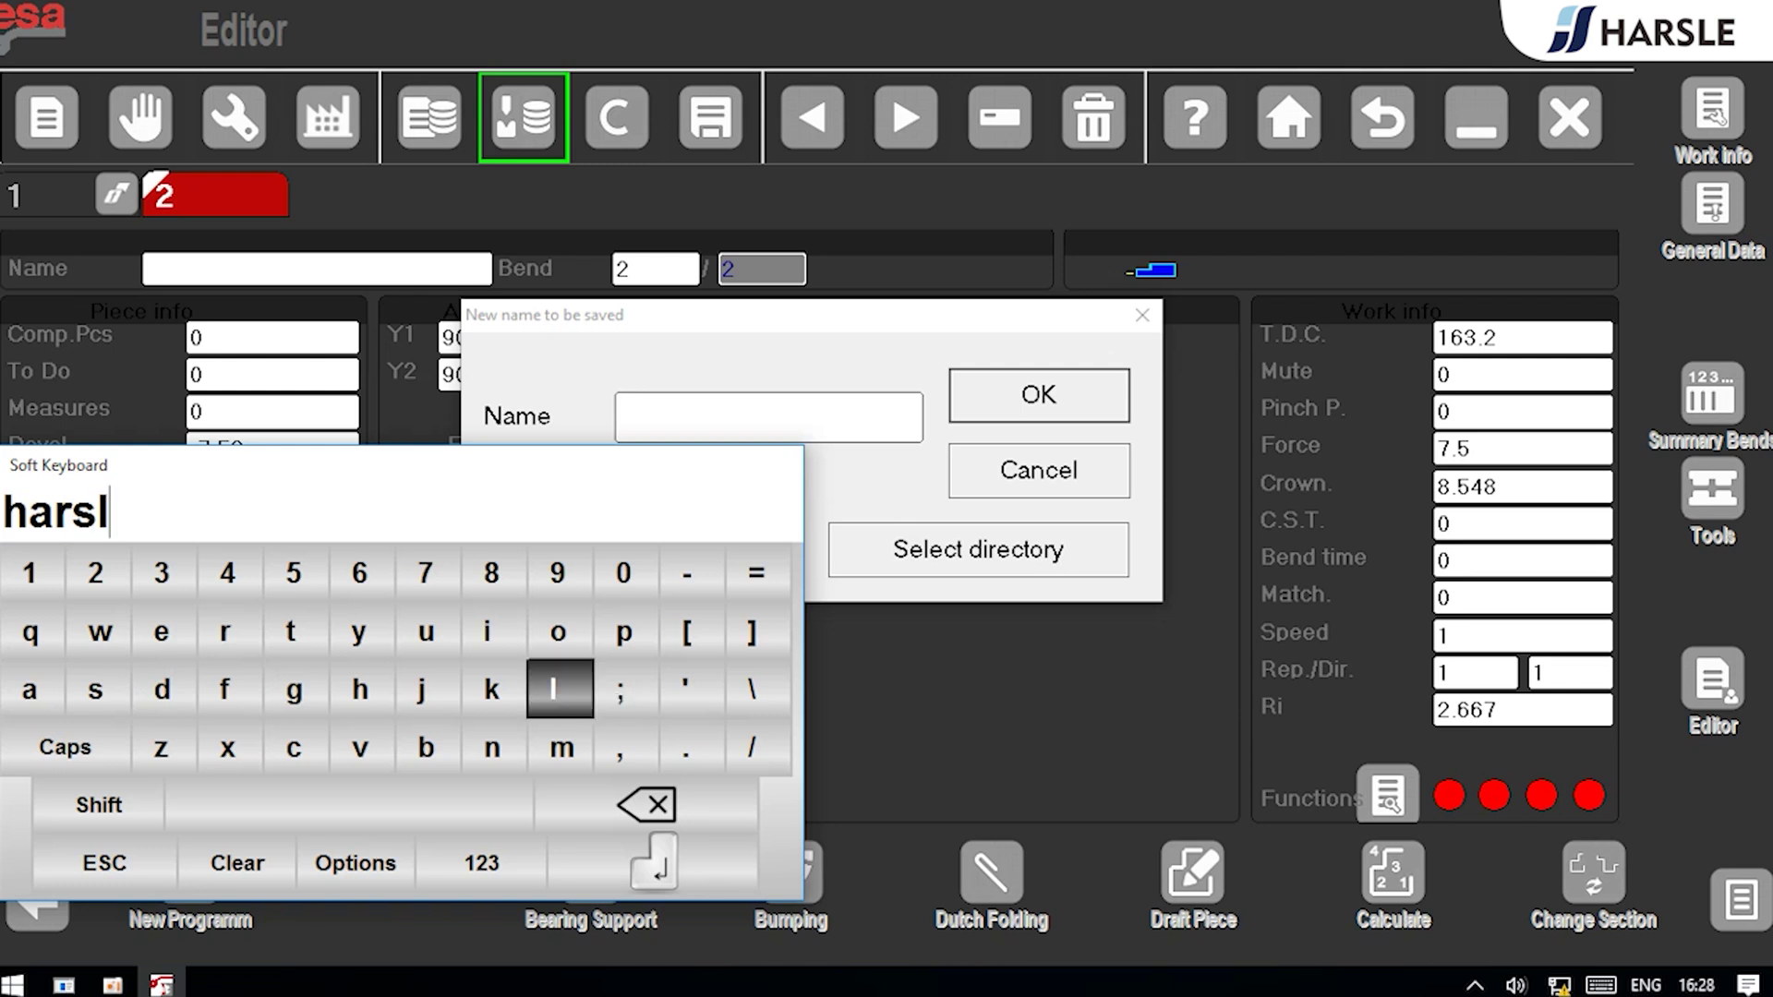
left_click(172, 635)
left_click(609, 862)
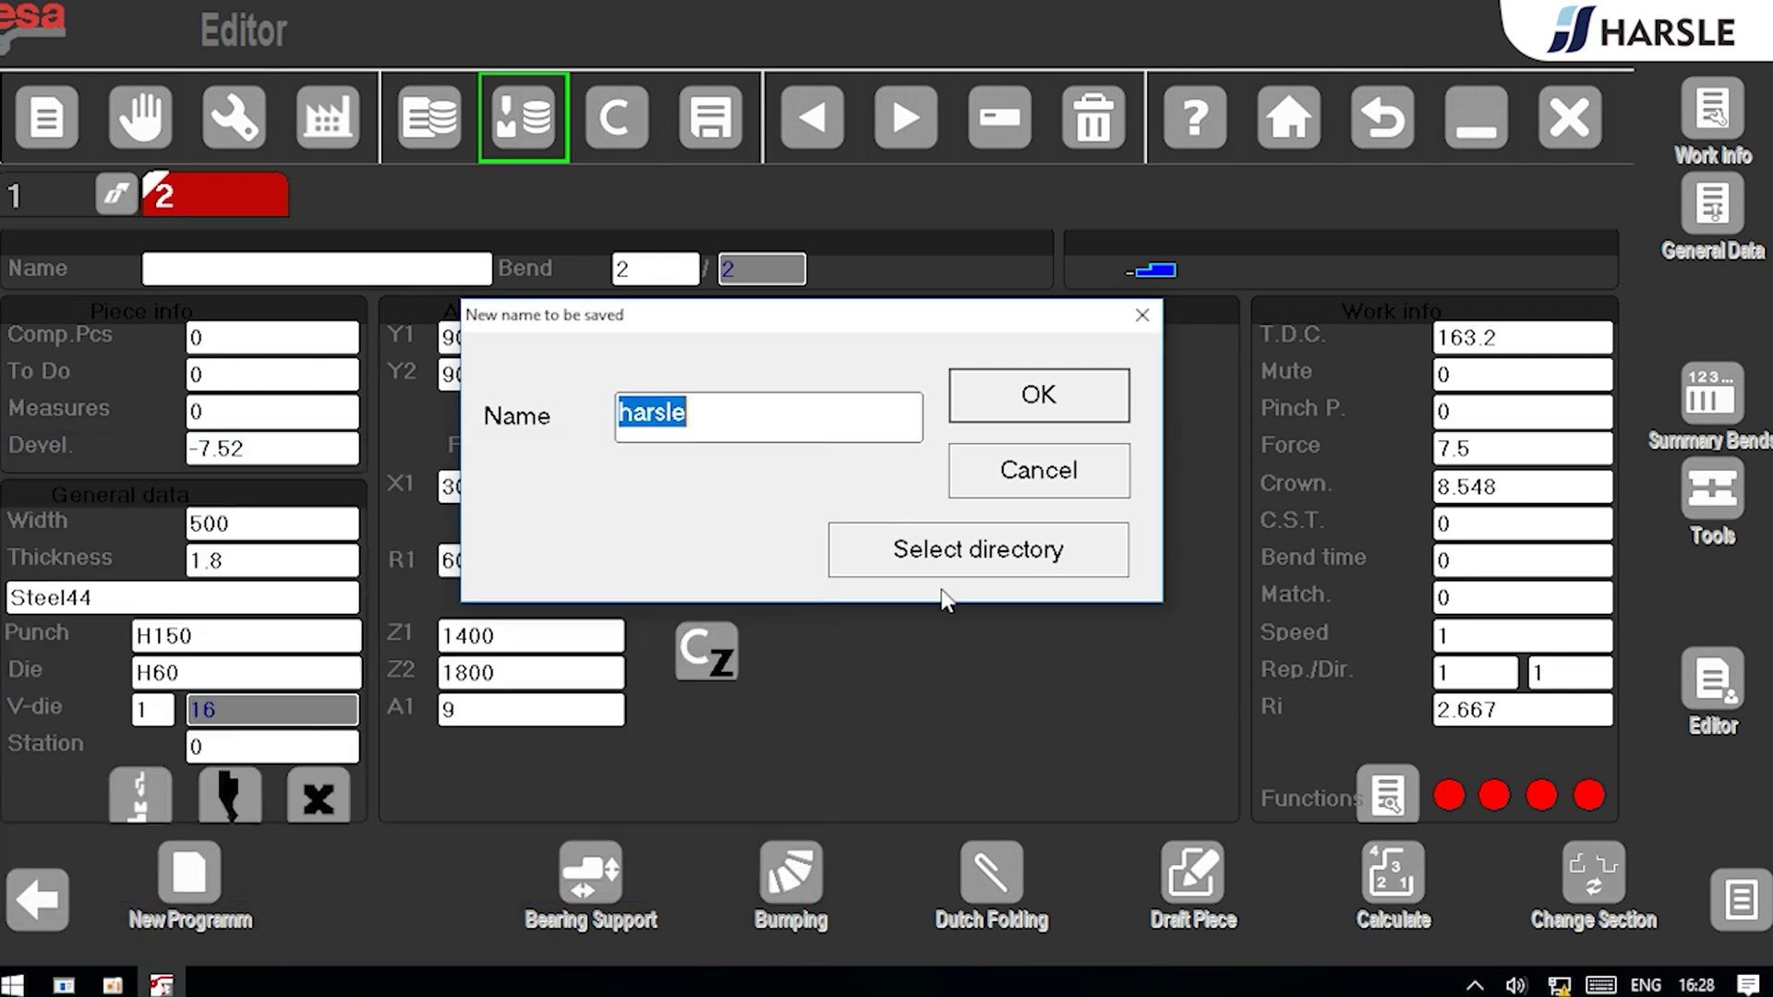
left_click(1039, 397)
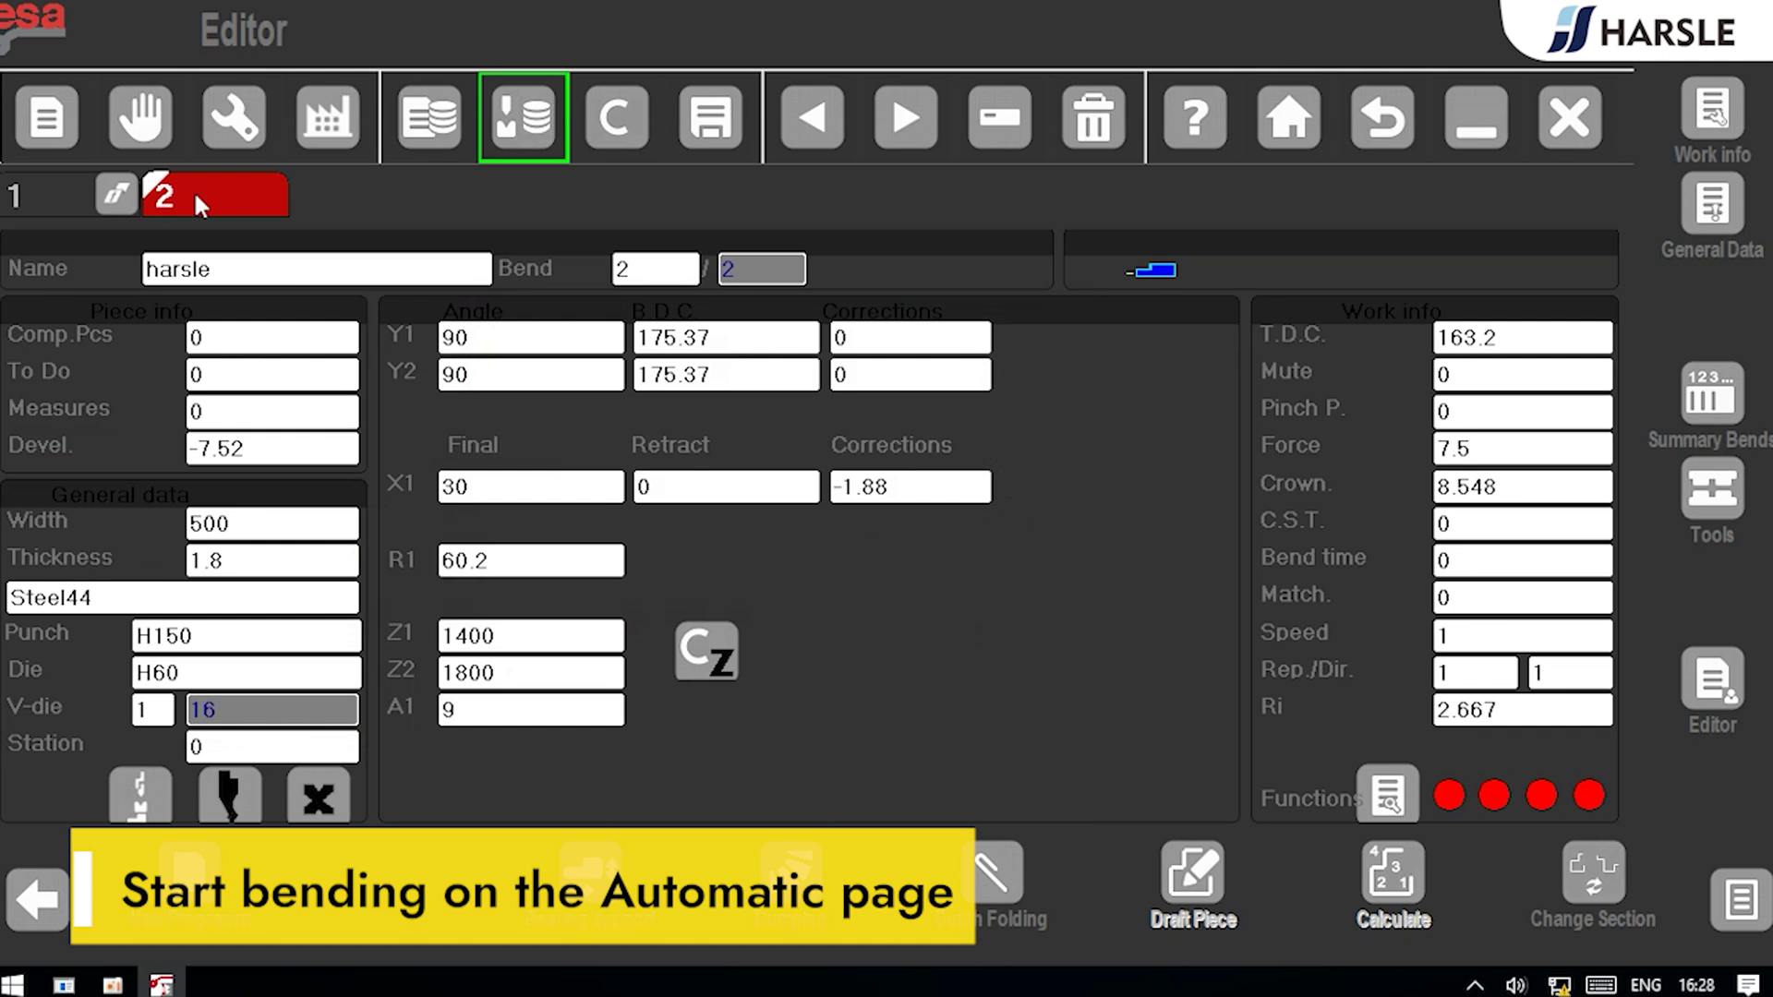
Step: In automatic mode, set the Y1 and Y2 corrections of bends 1 and 2 to -1 and start the bending cycle
left_click(329, 122)
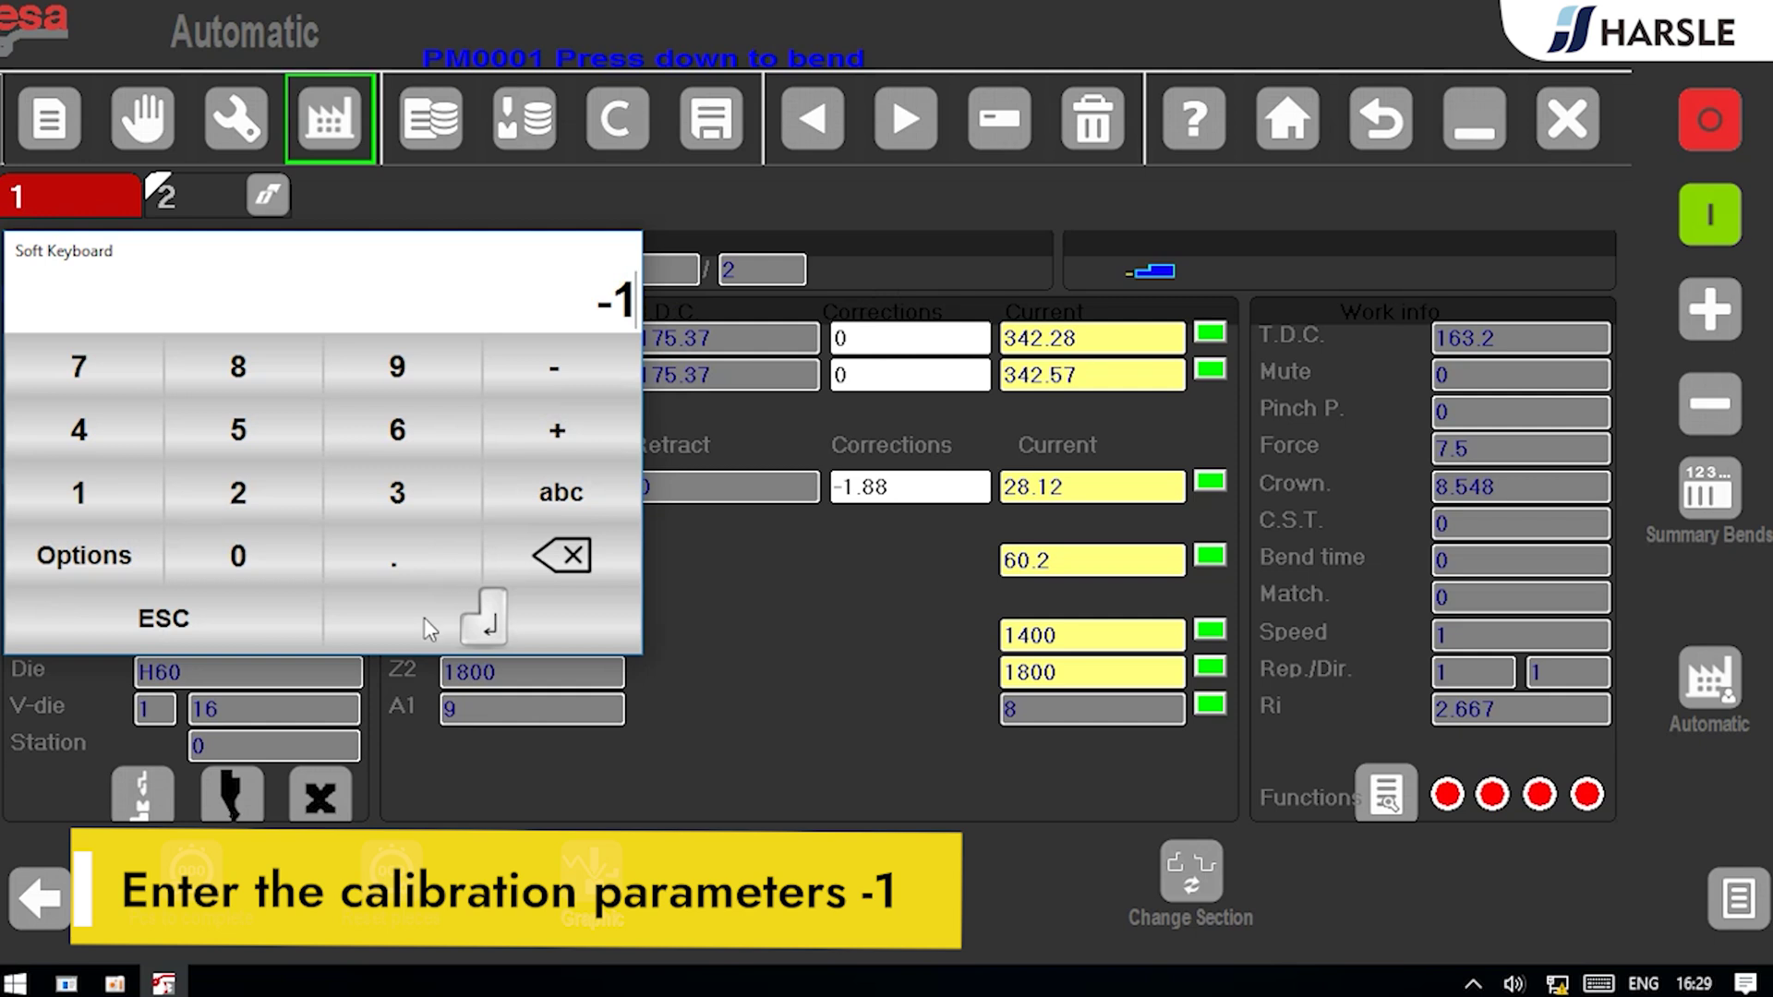
left_click(480, 619)
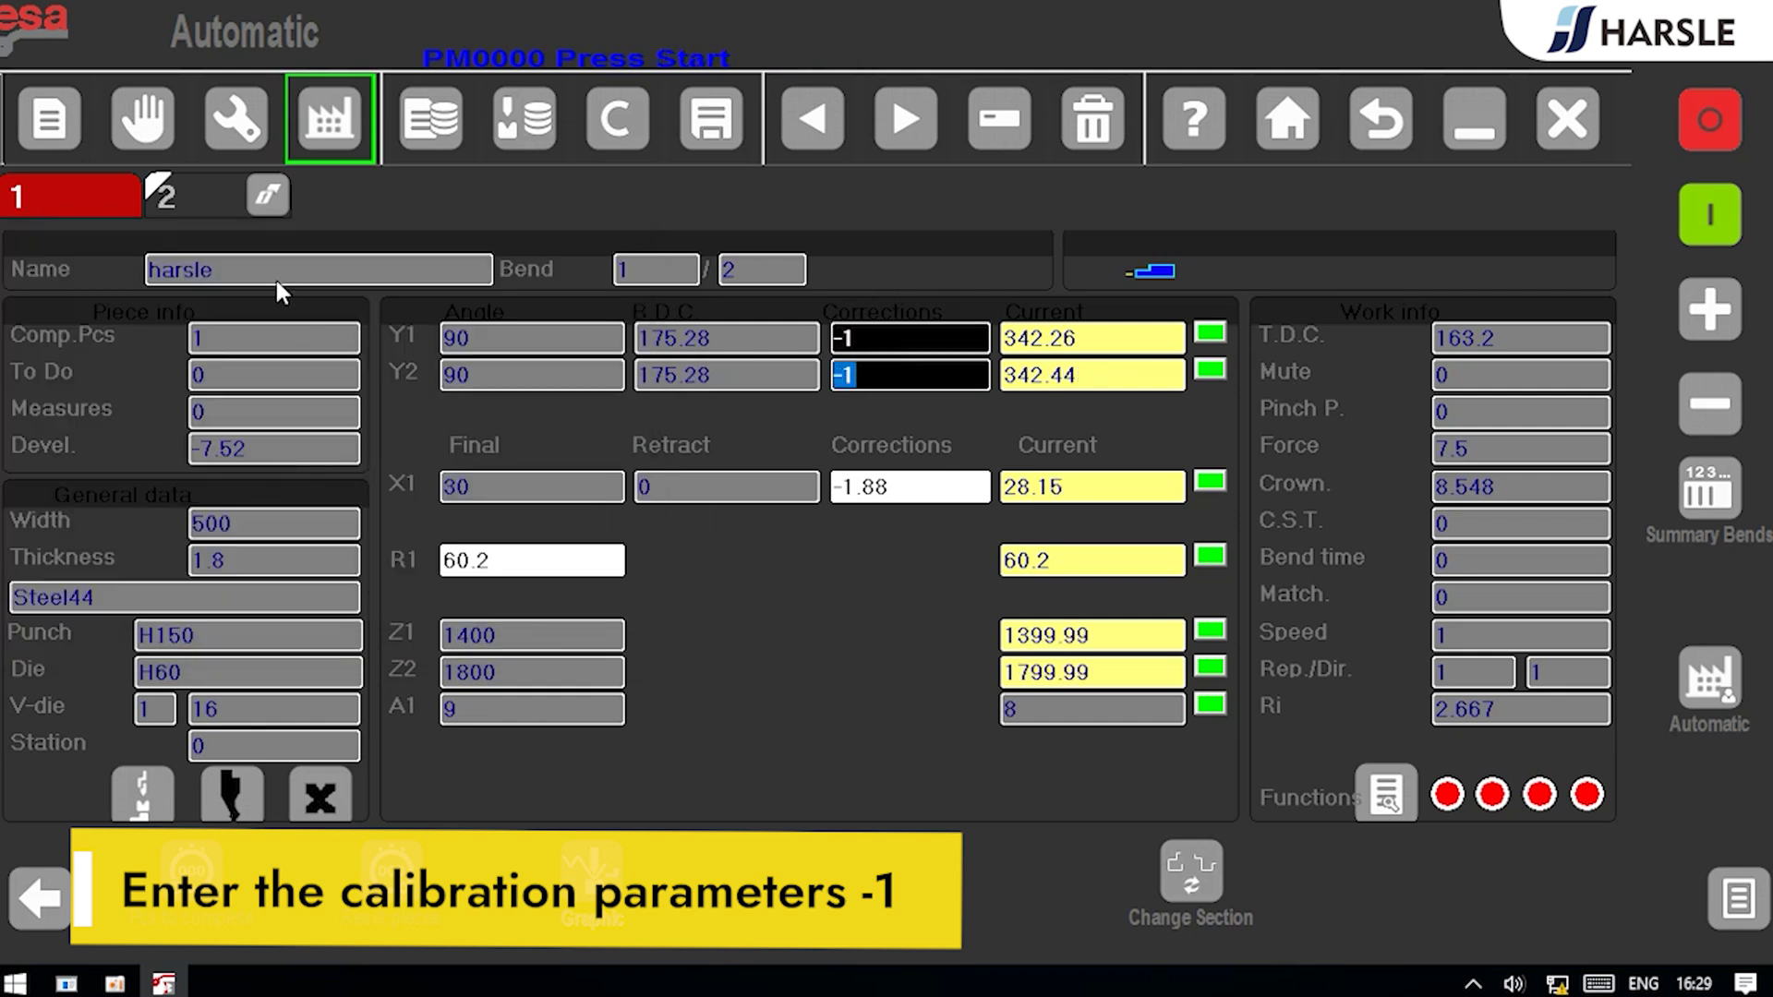
left_click(835, 374)
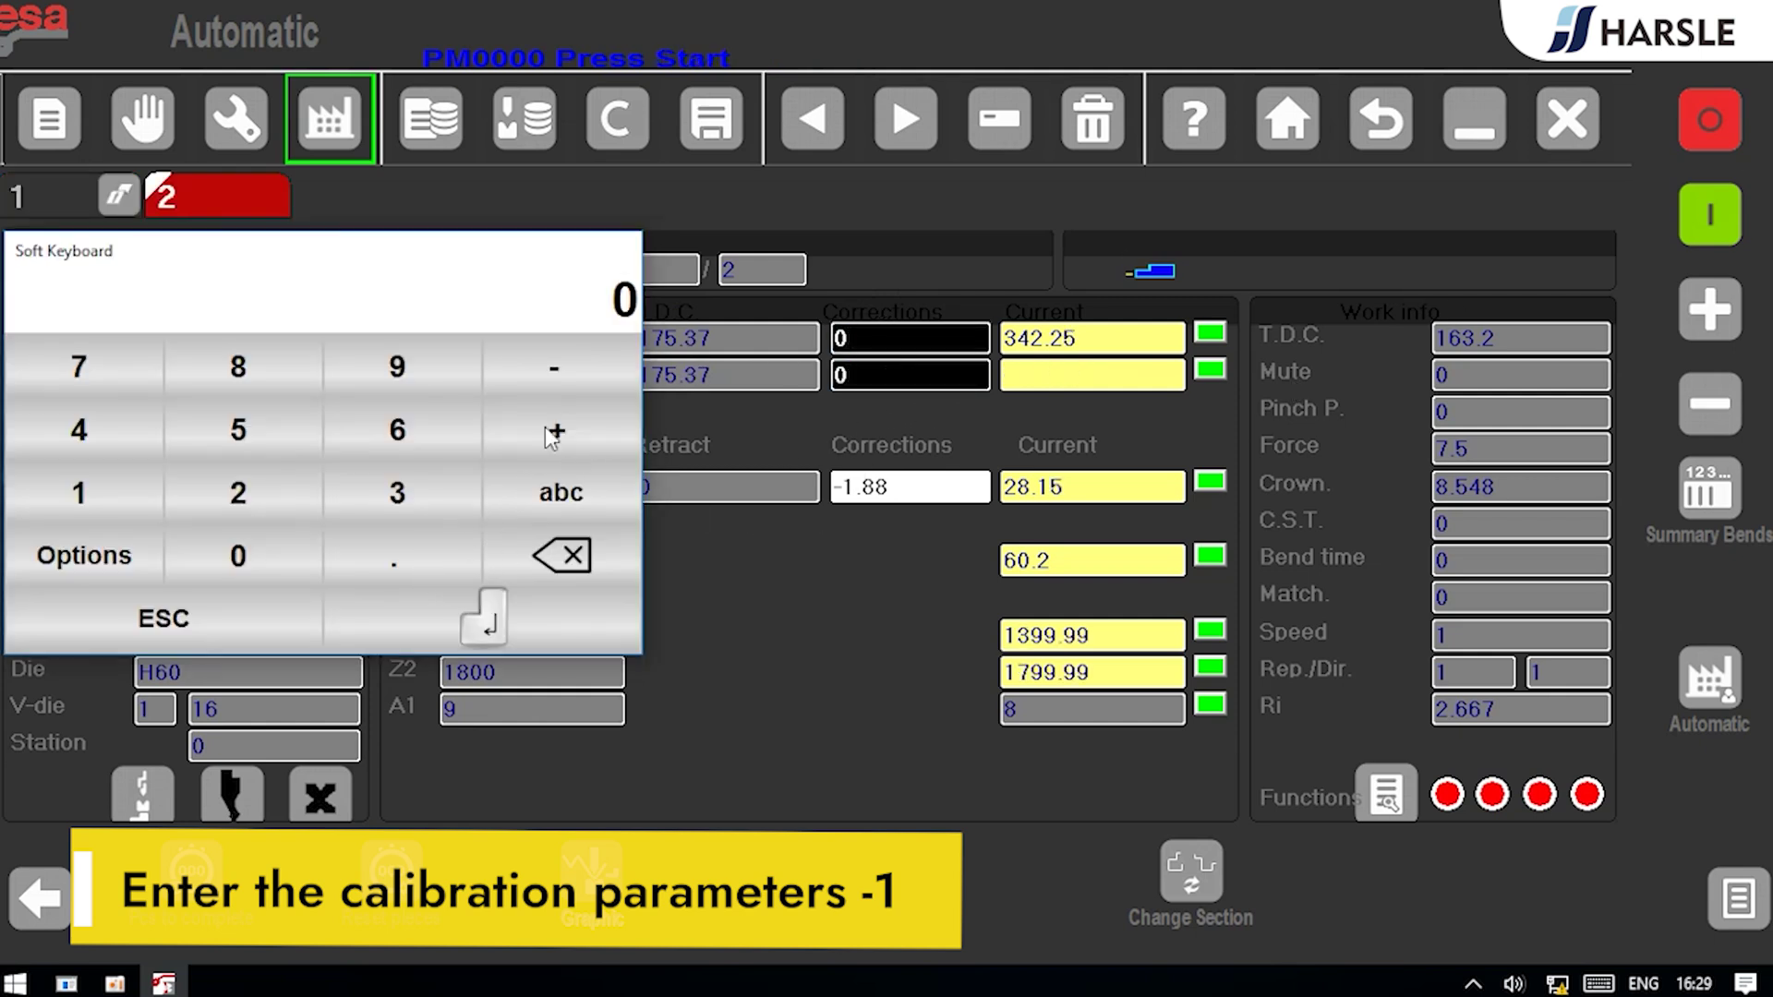
left_click(545, 609)
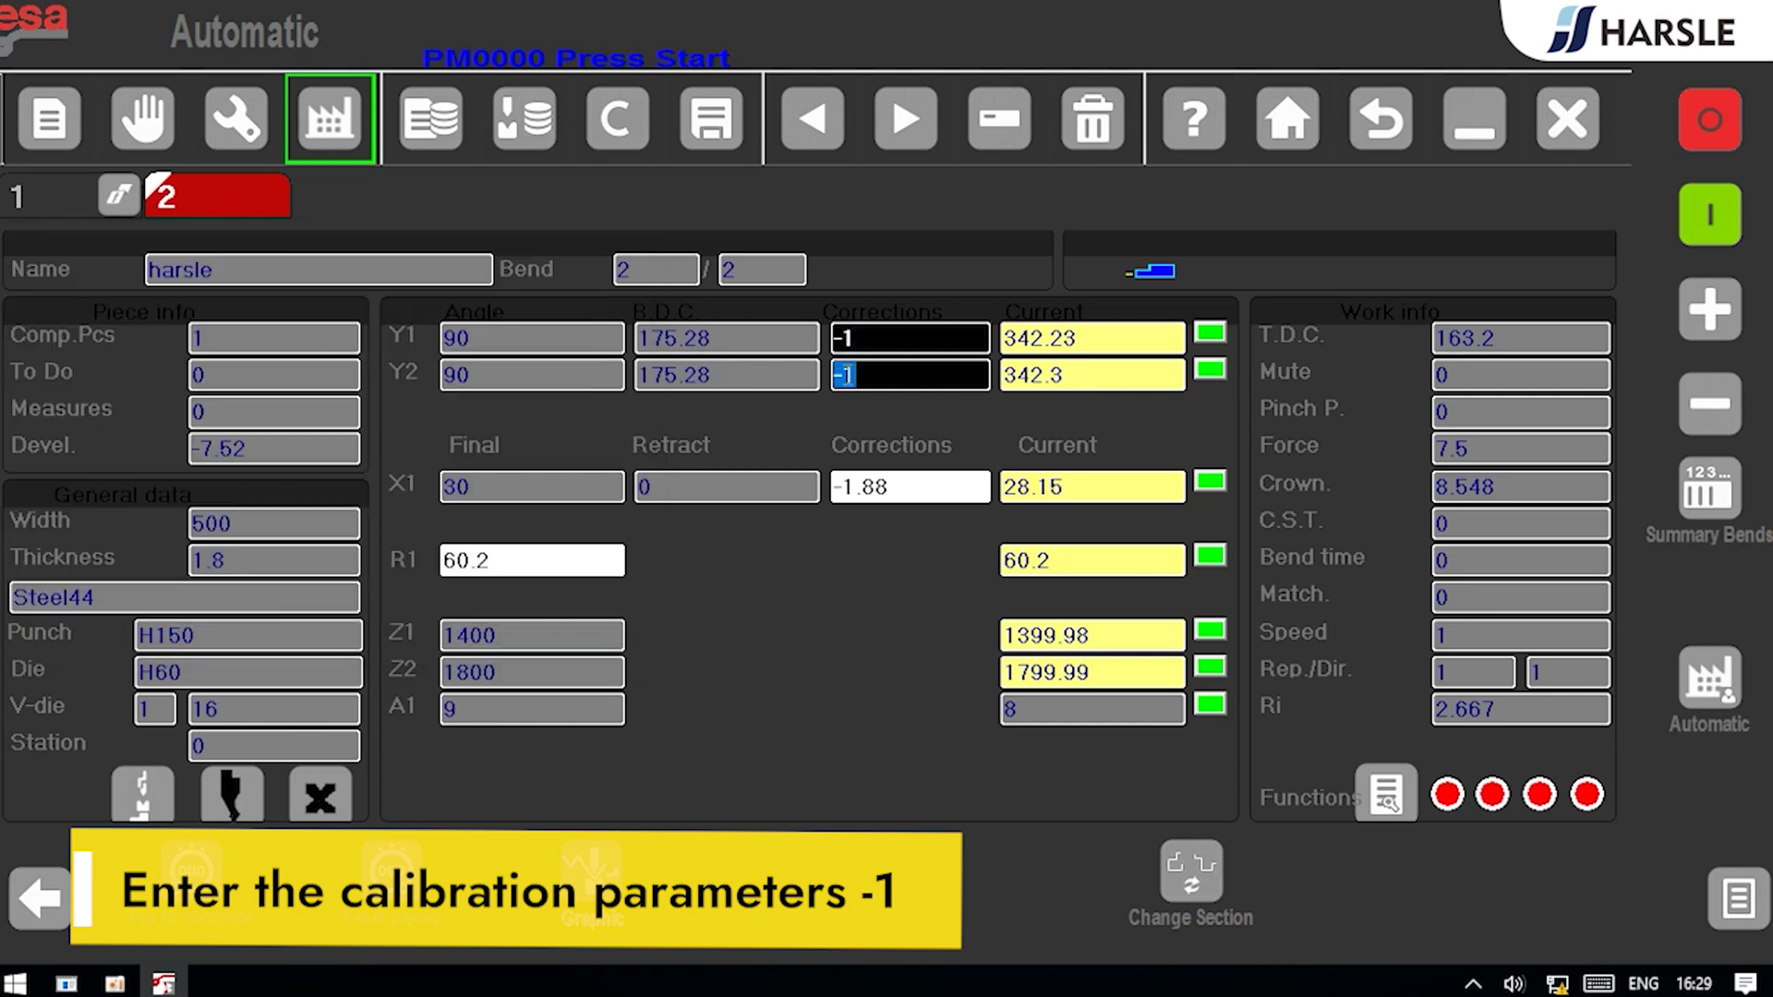
left_click(1715, 217)
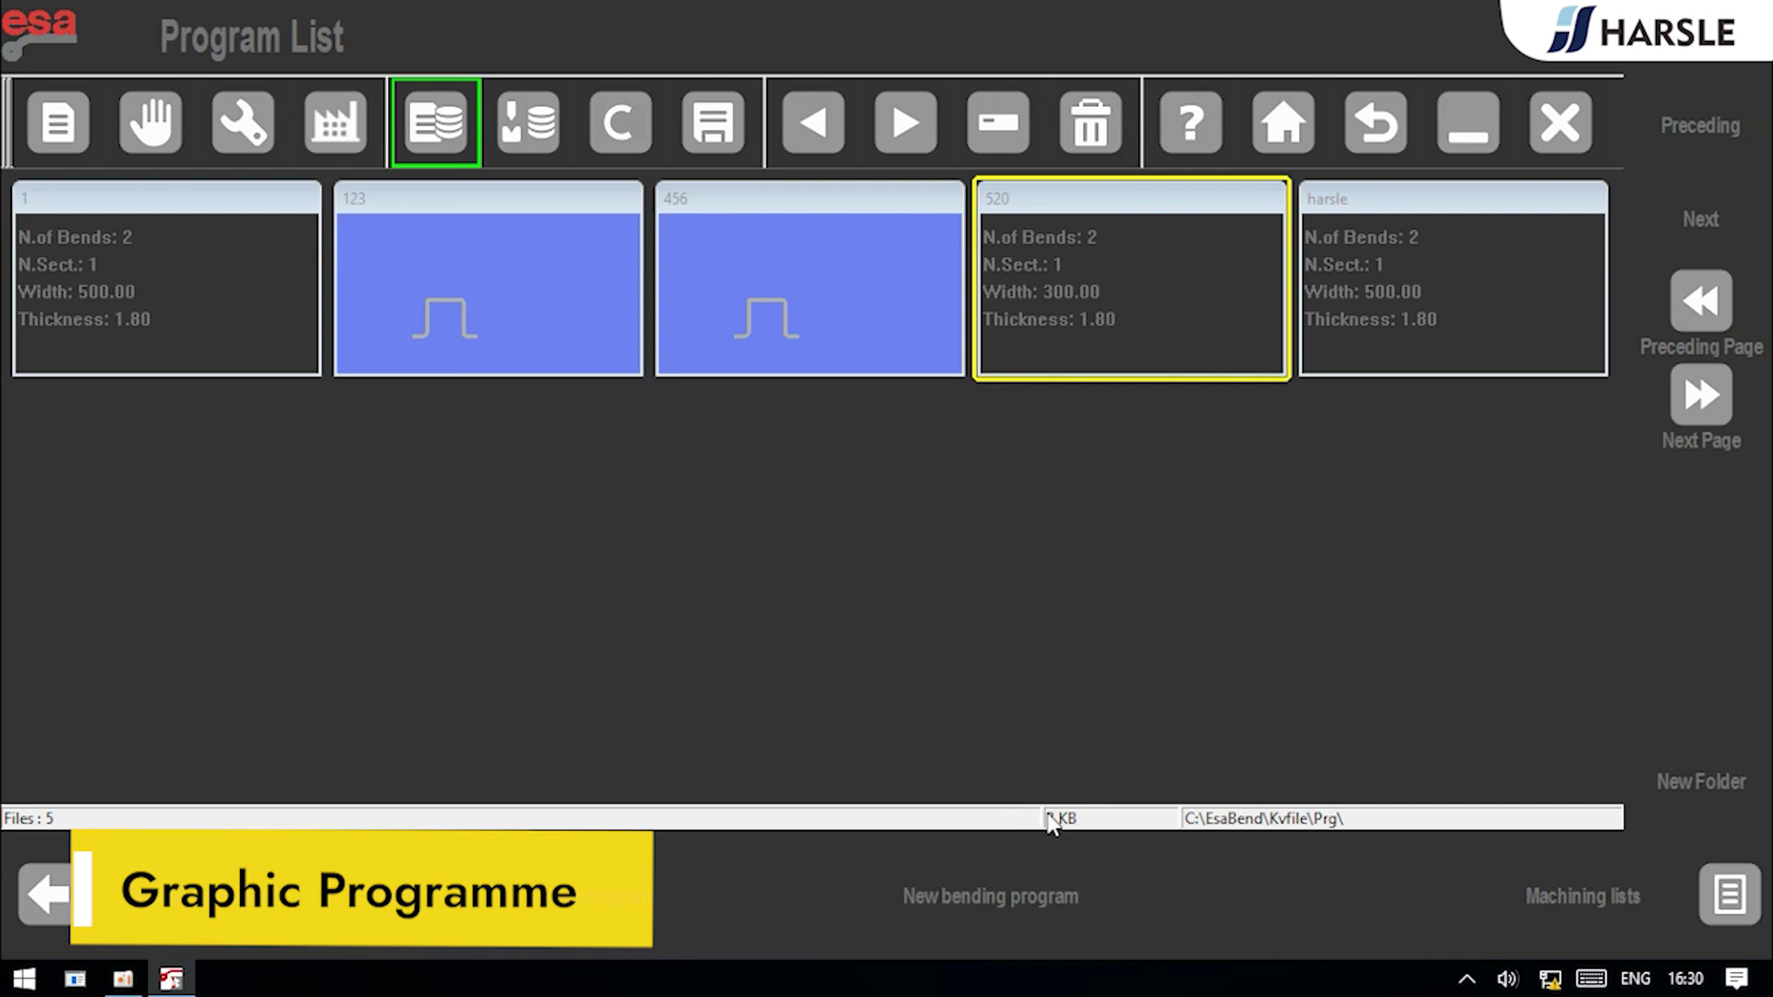
Step: Create another bending program, discarding the pending changes, with sheet width 500 and thickness 1.8
left_click(990, 895)
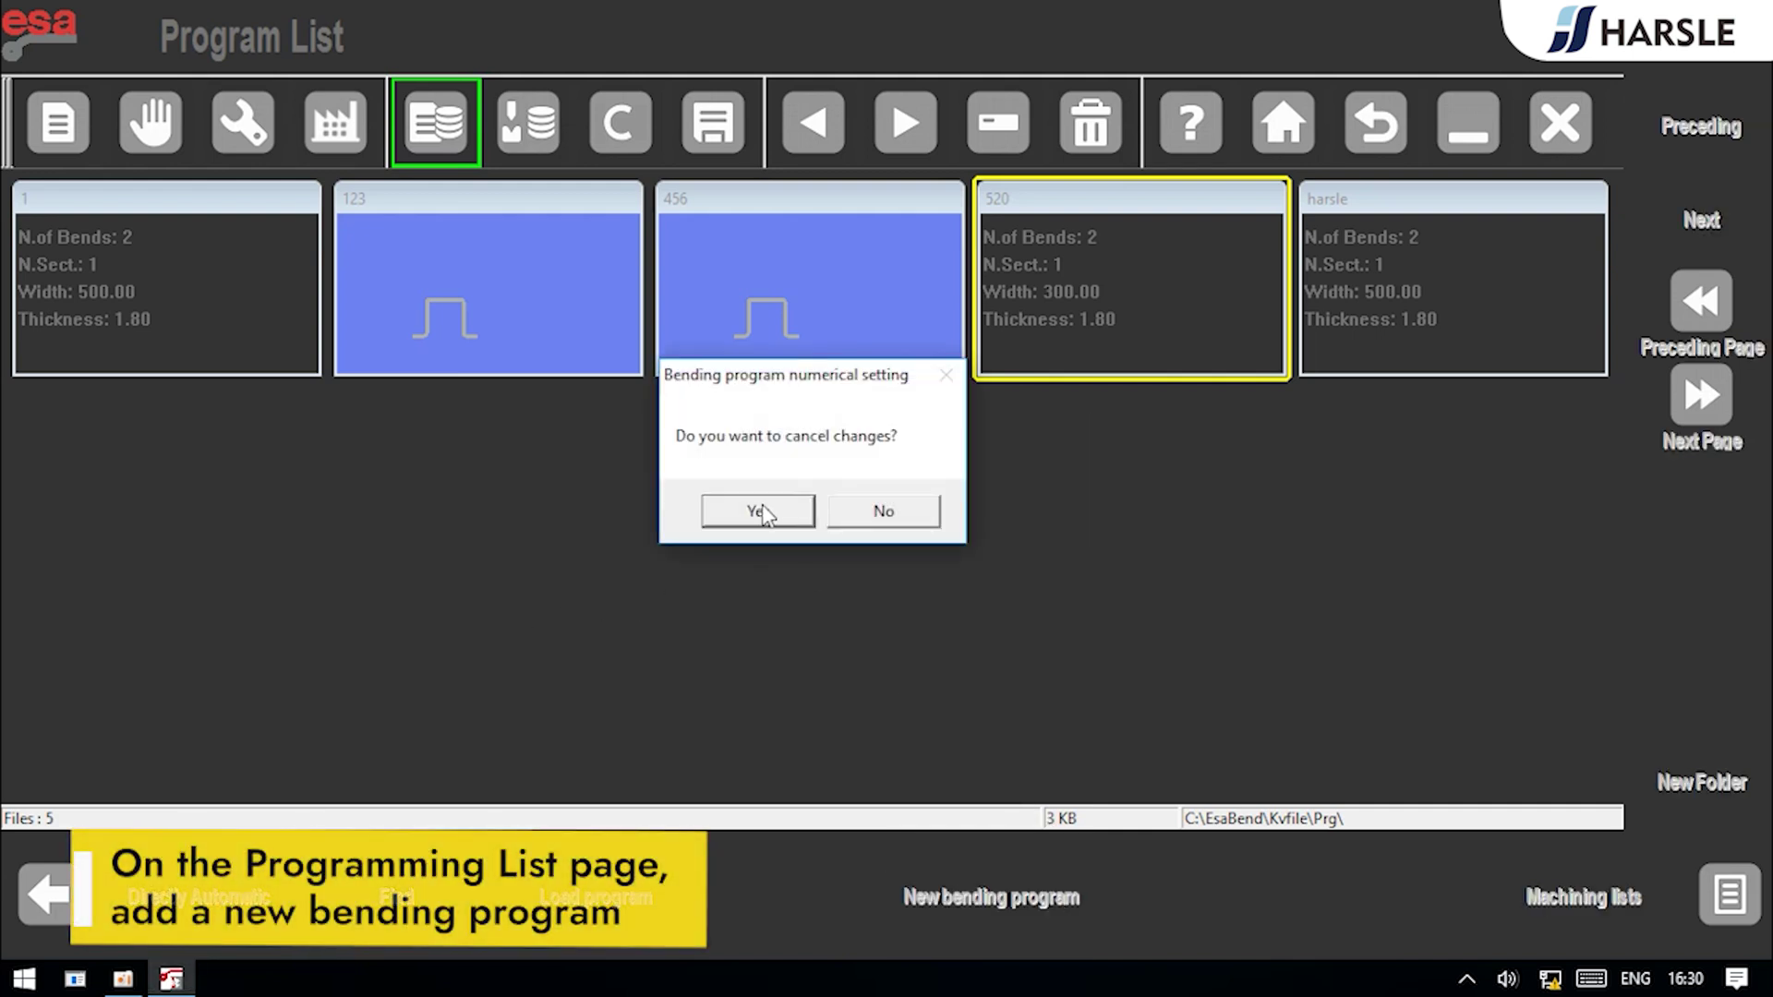
left_click(757, 511)
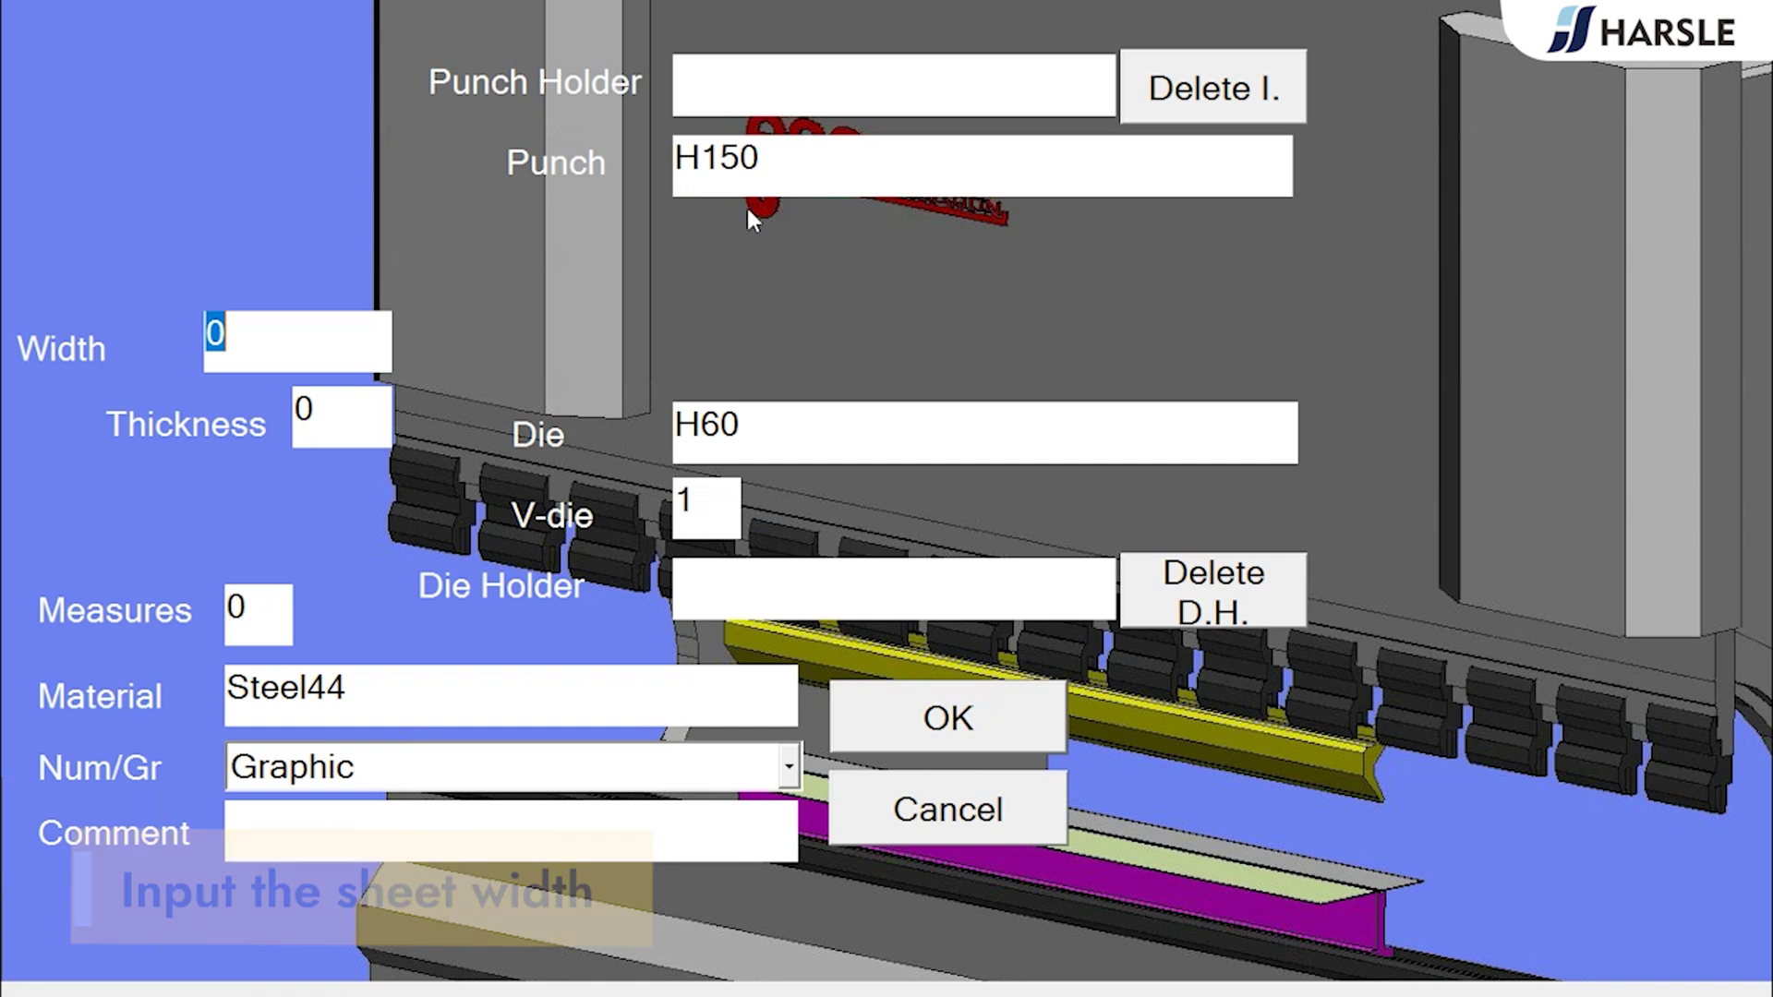
left_click(277, 339)
left_click(406, 739)
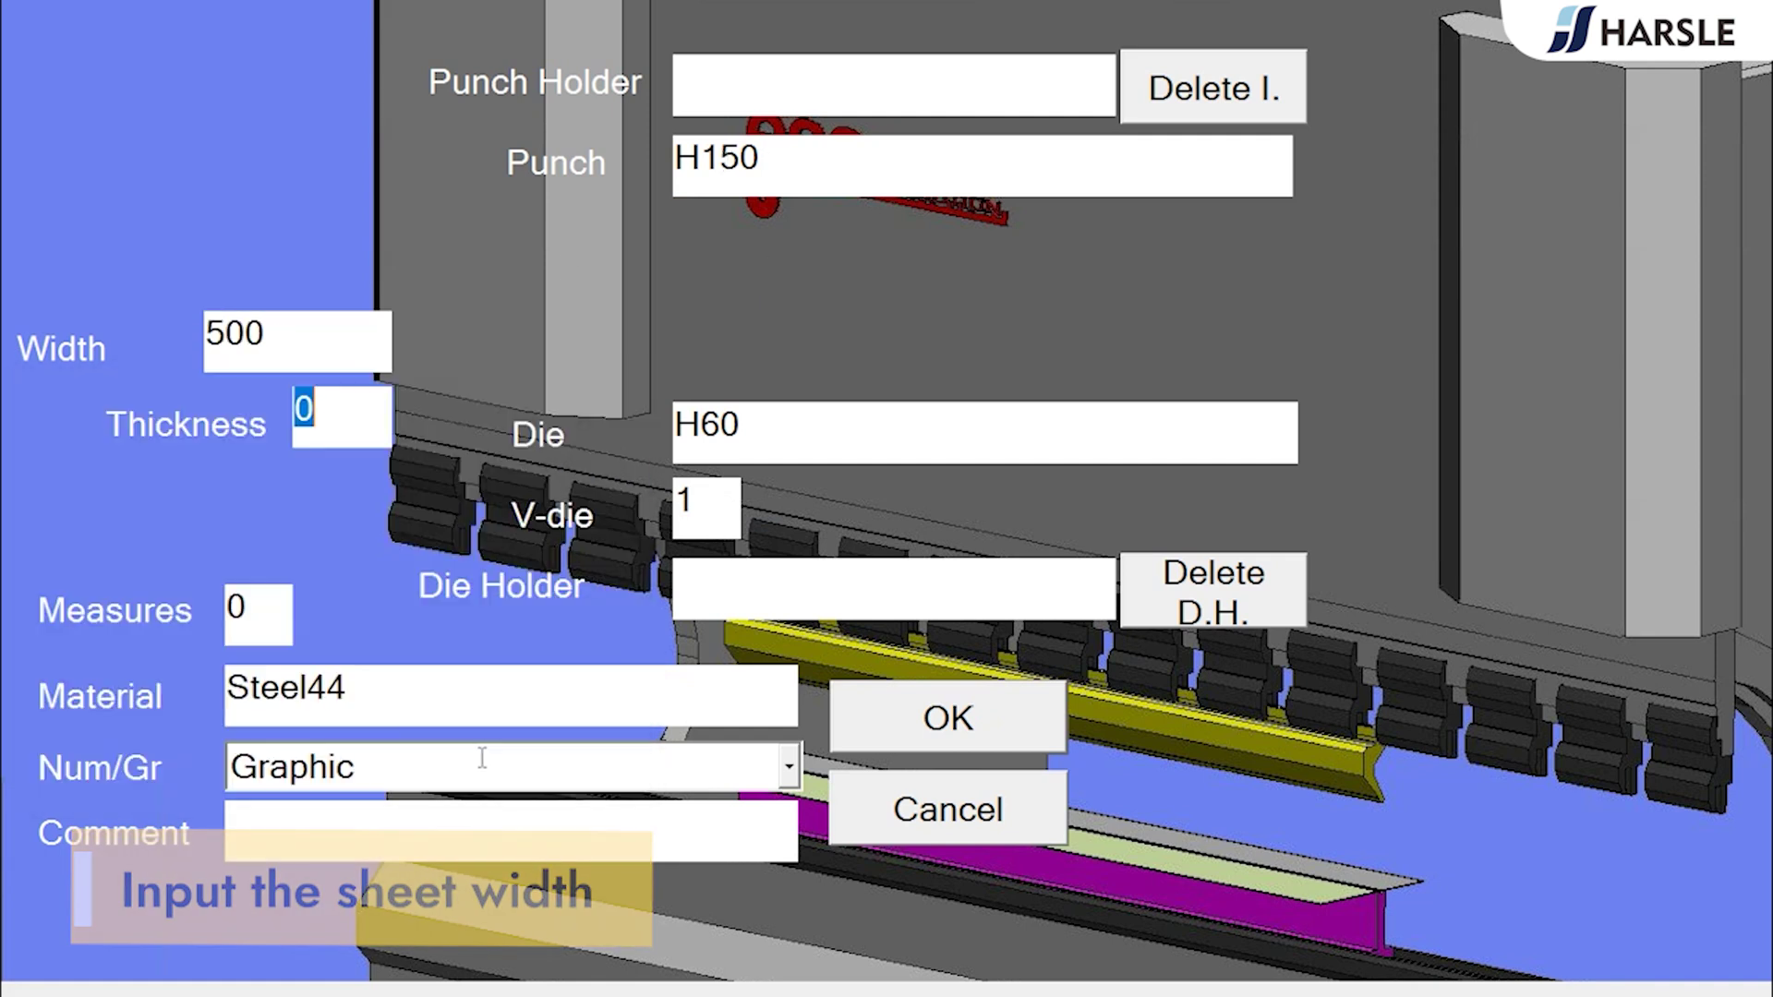
left_click(337, 417)
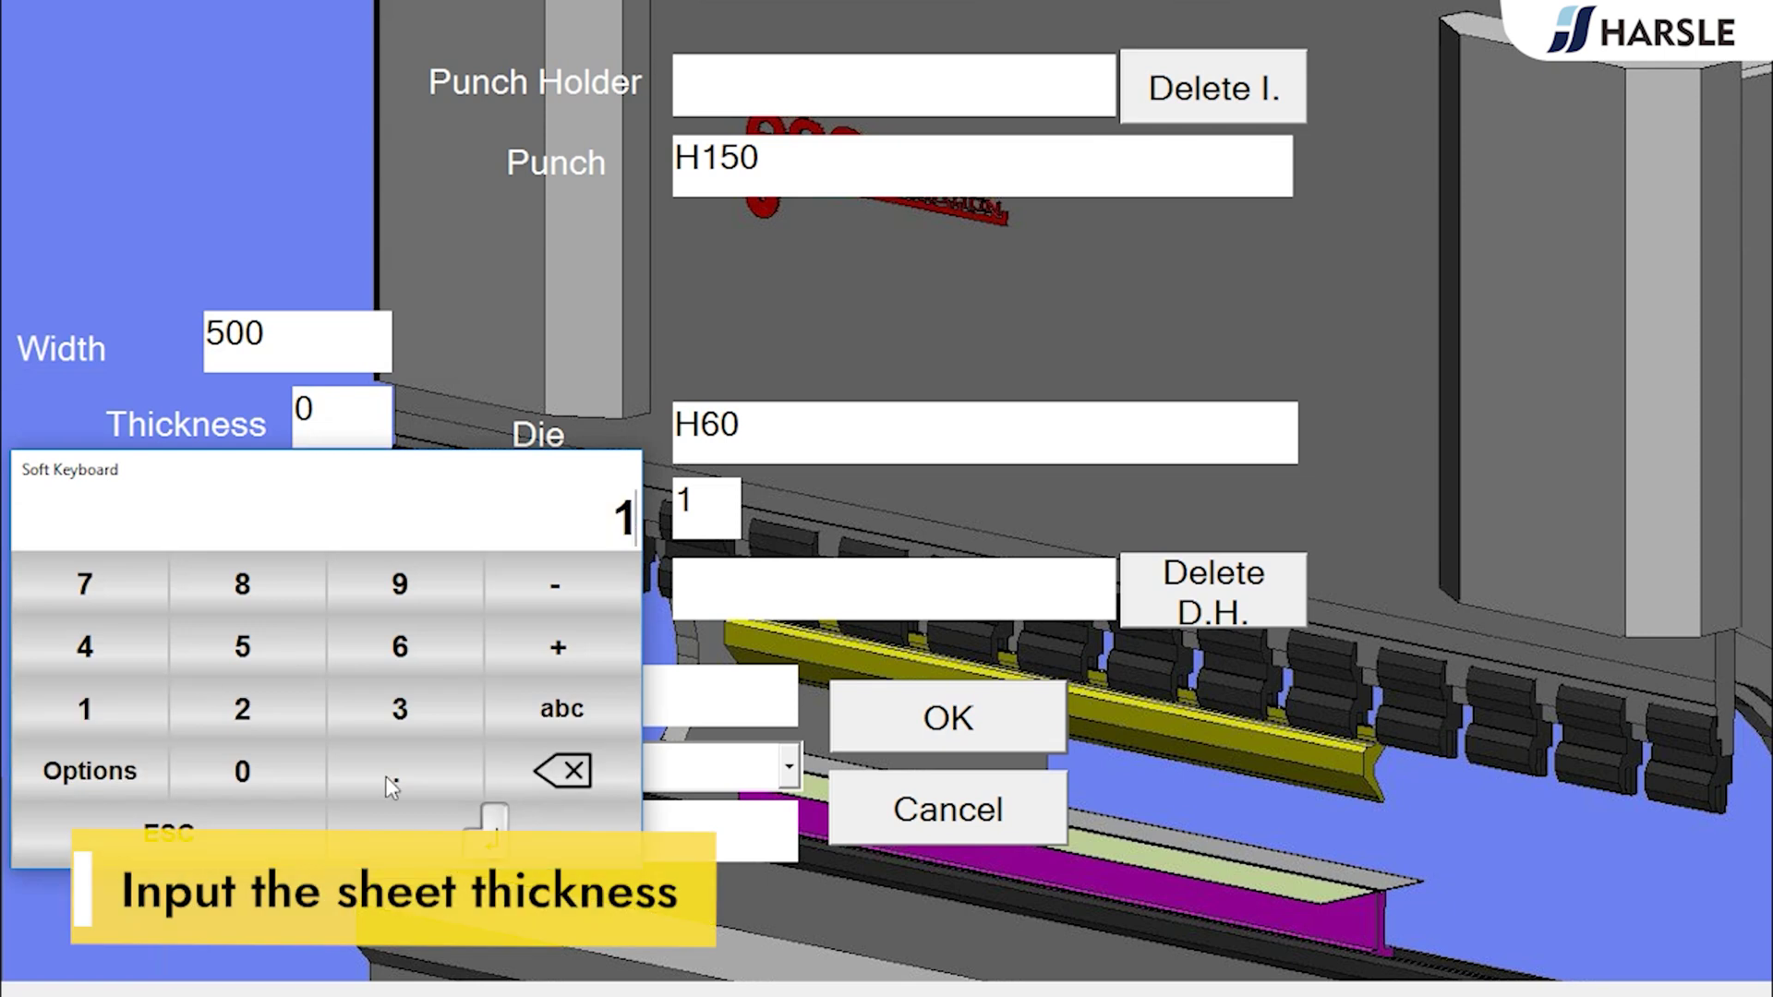
left_click(492, 829)
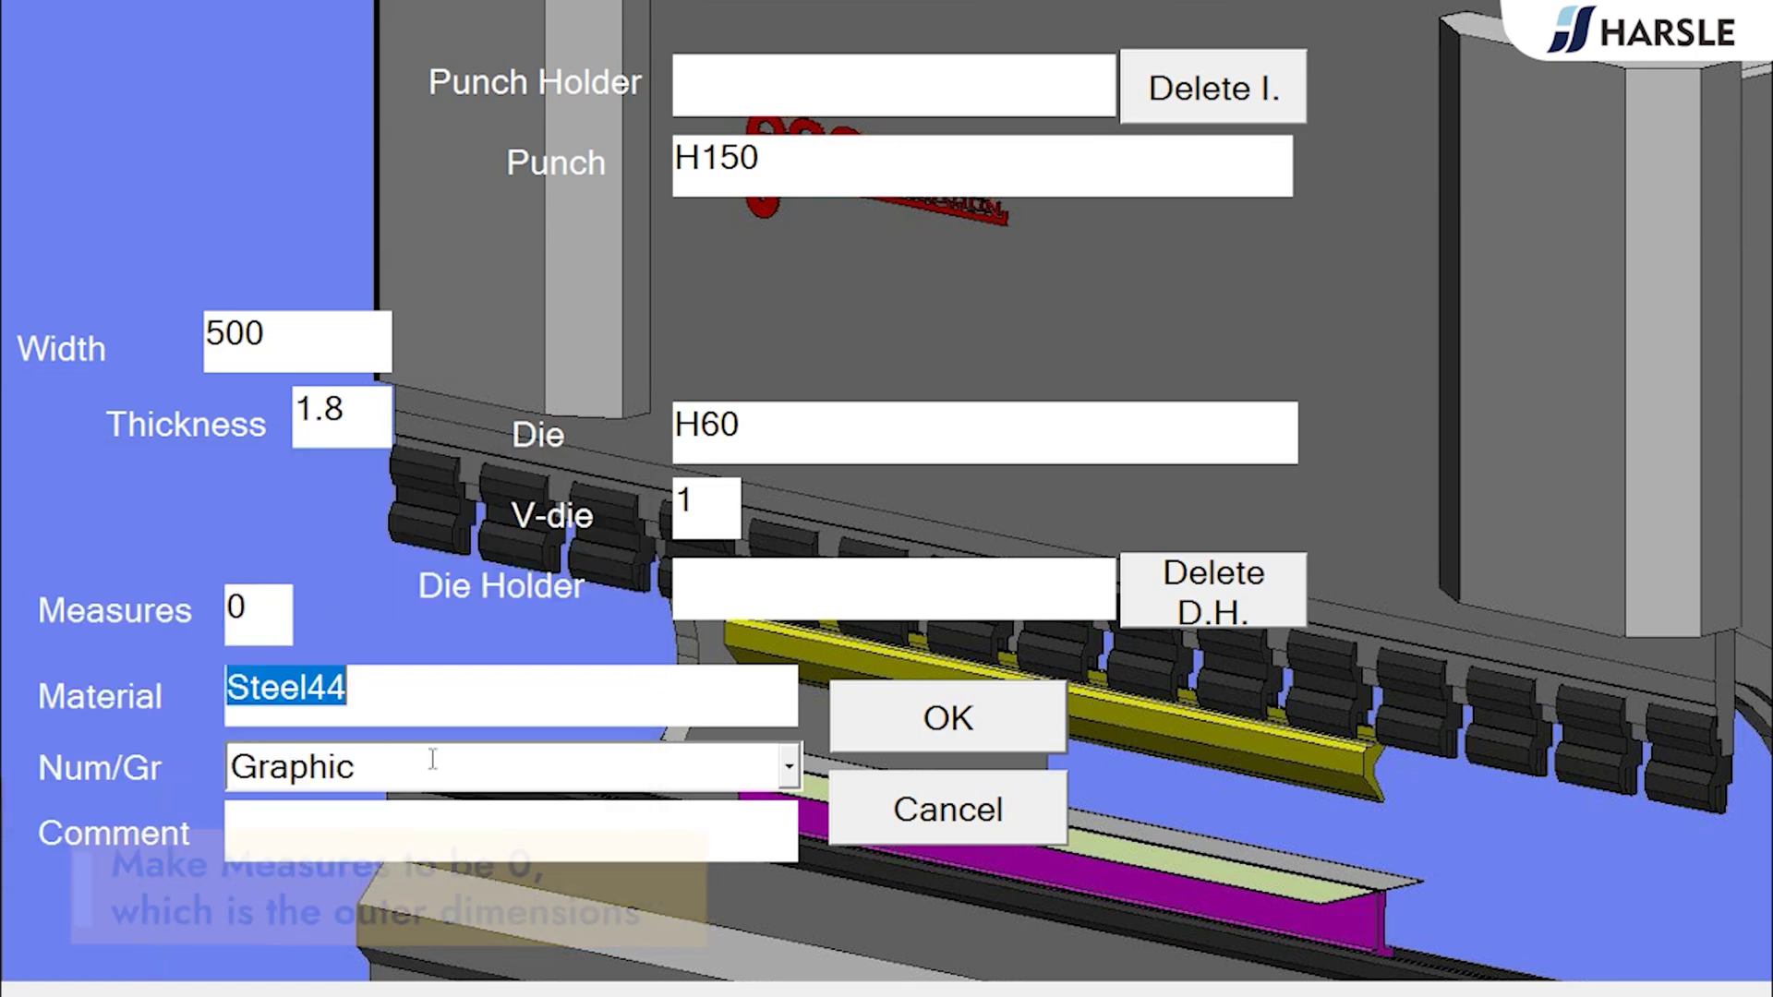
Step: Choose Steel44 as the sheet material of the new graphic program
left_click(358, 687)
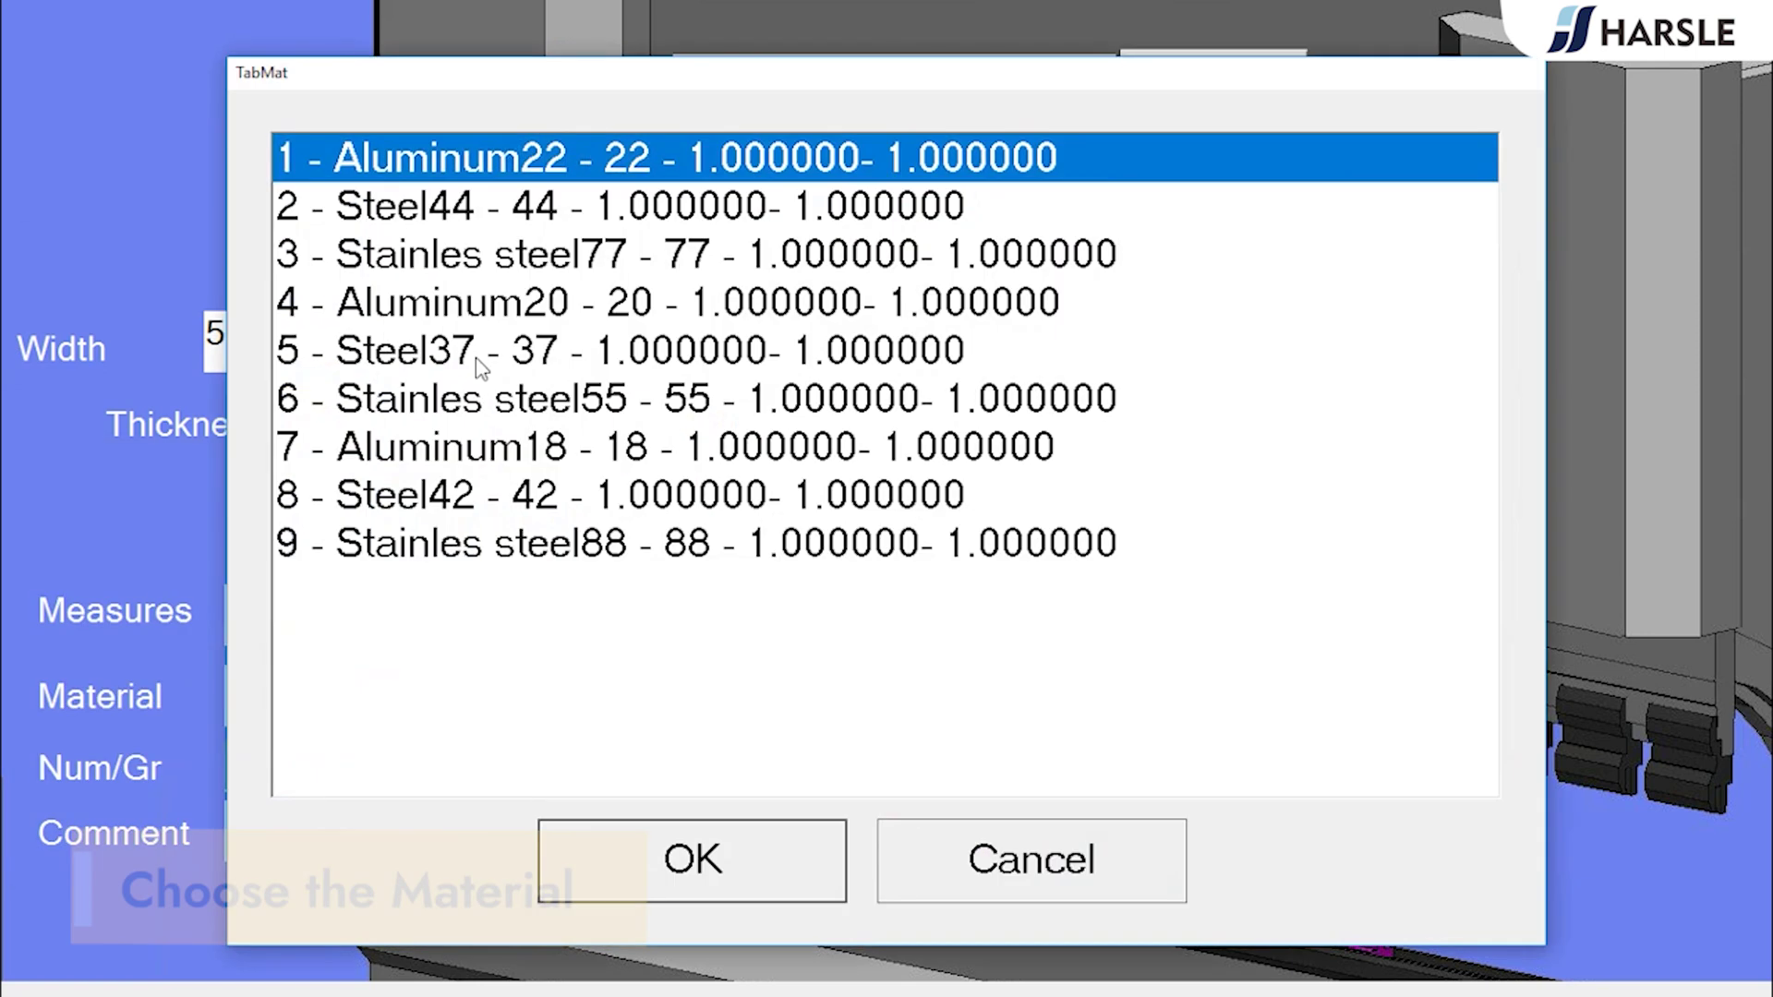
left_click(471, 218)
left_click(752, 875)
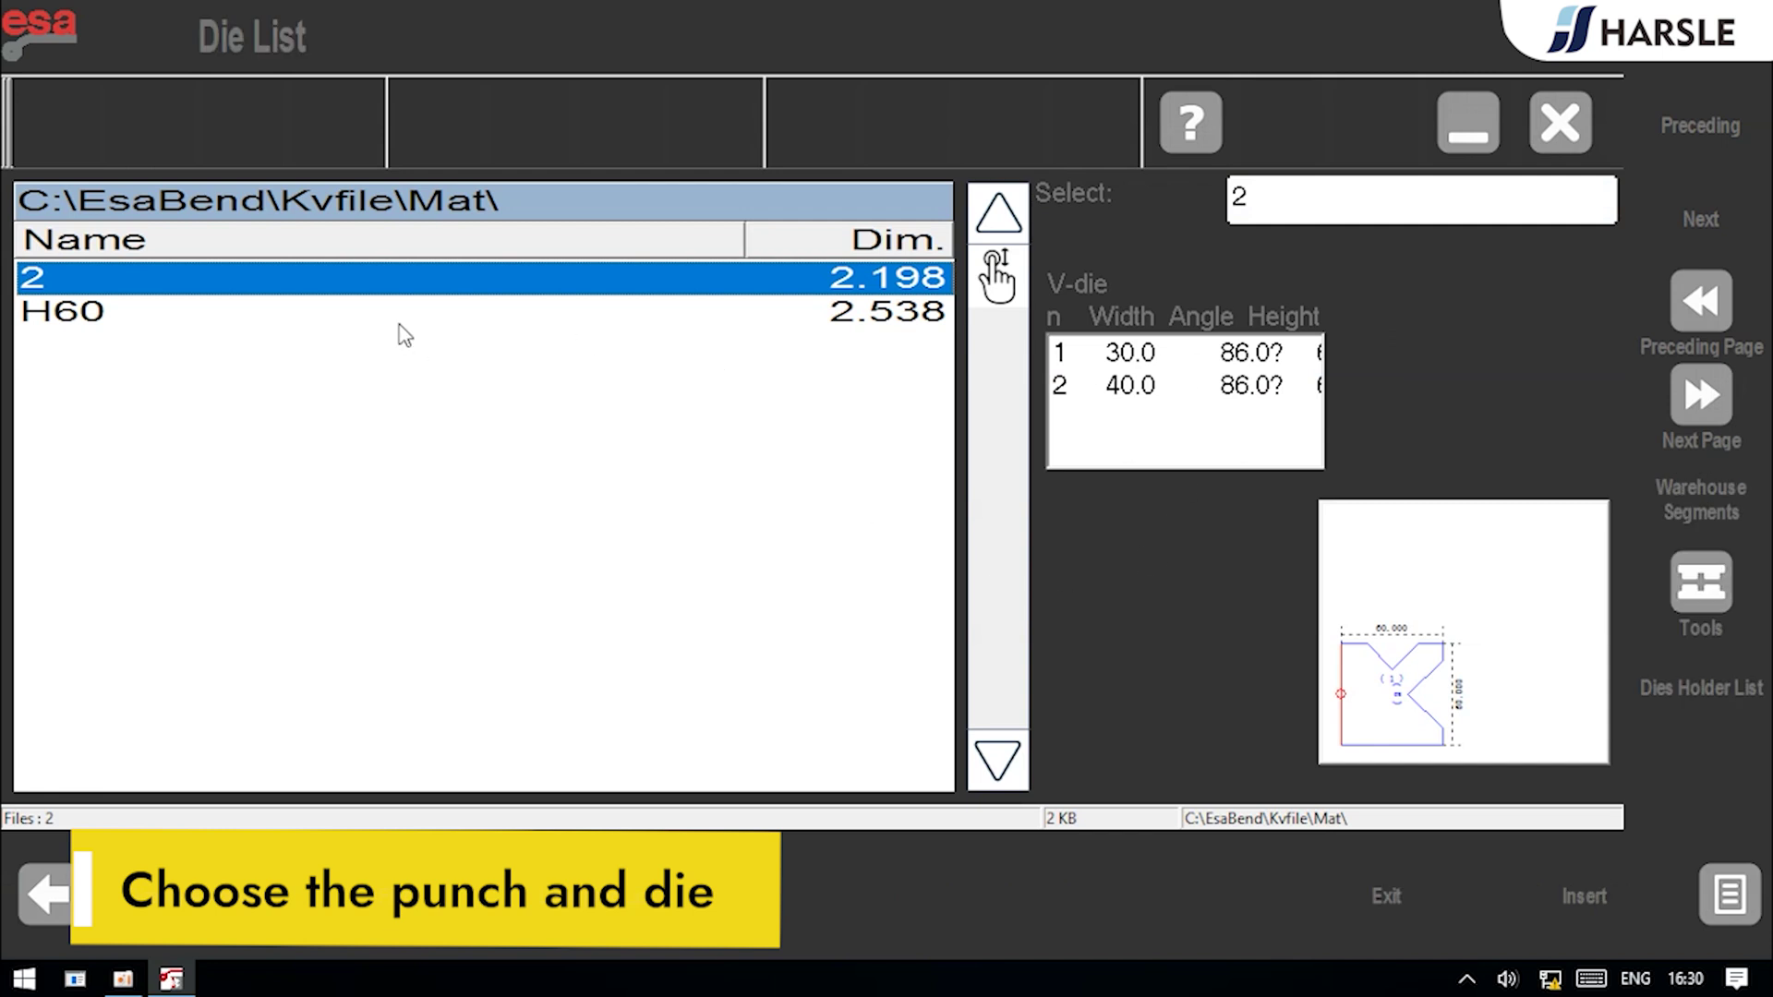
Step: Choose die H60 with the 16.0 wide V-die and confirm the general data to enter the graphic editor
left_click(399, 319)
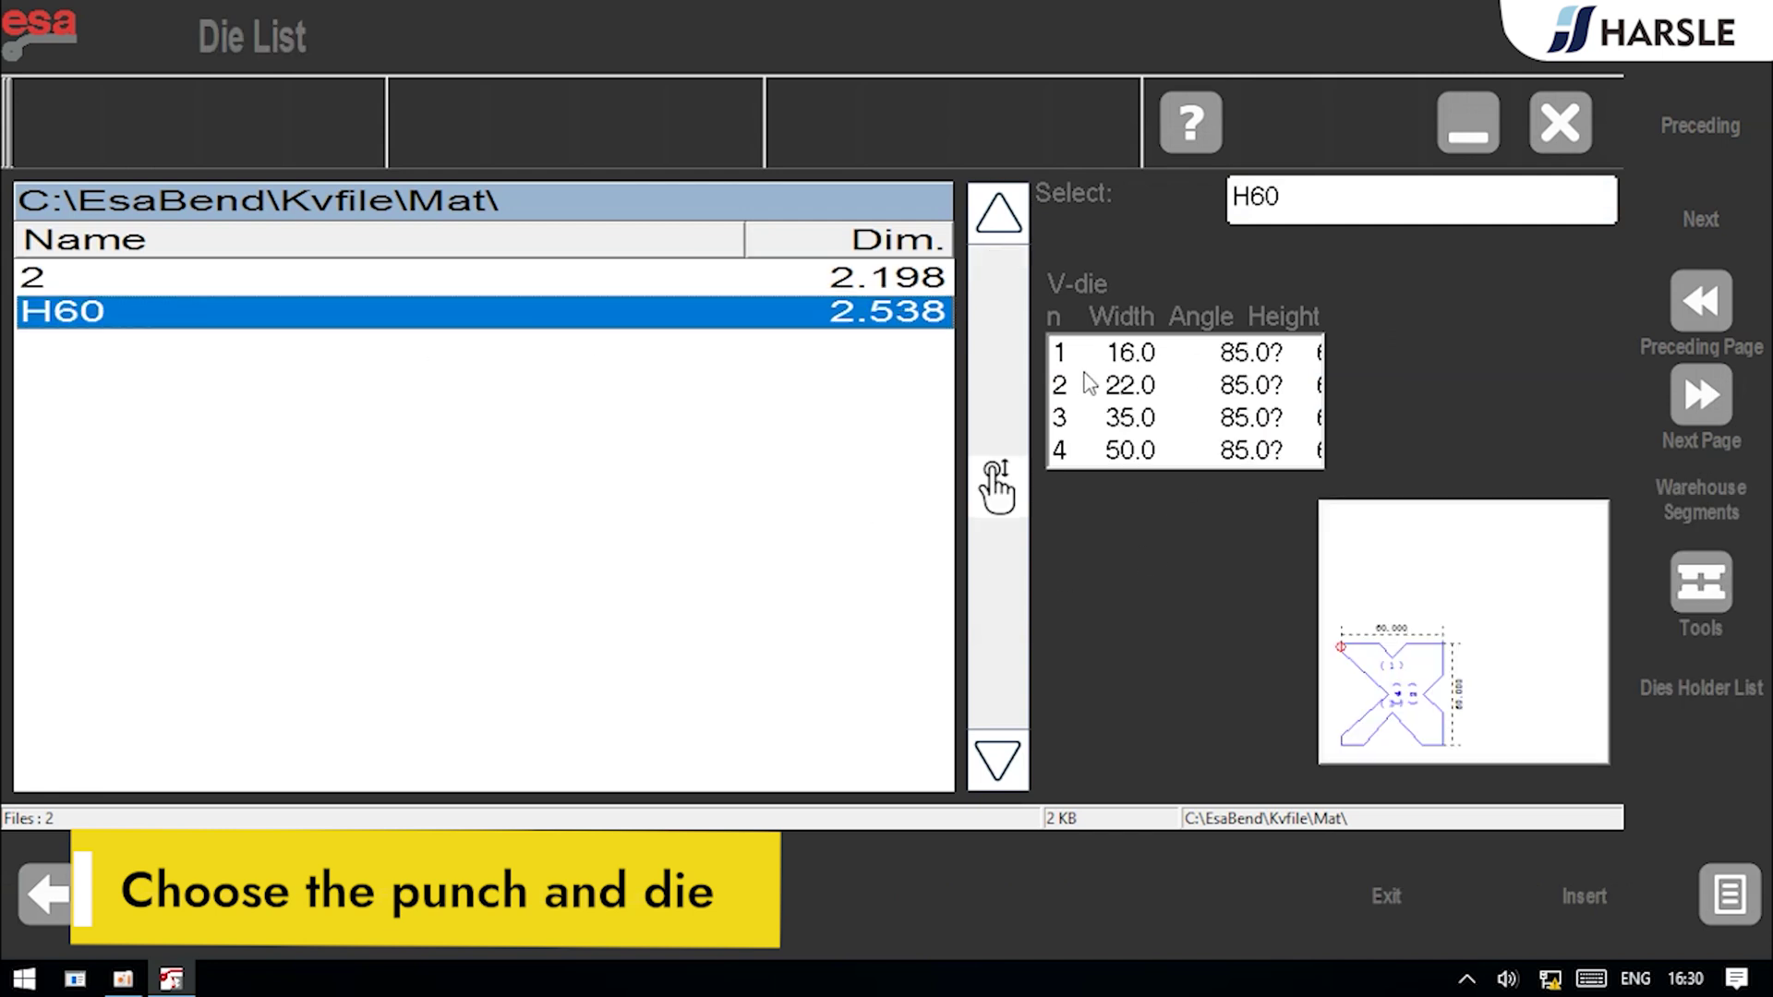
left_click(1137, 355)
left_click(1620, 900)
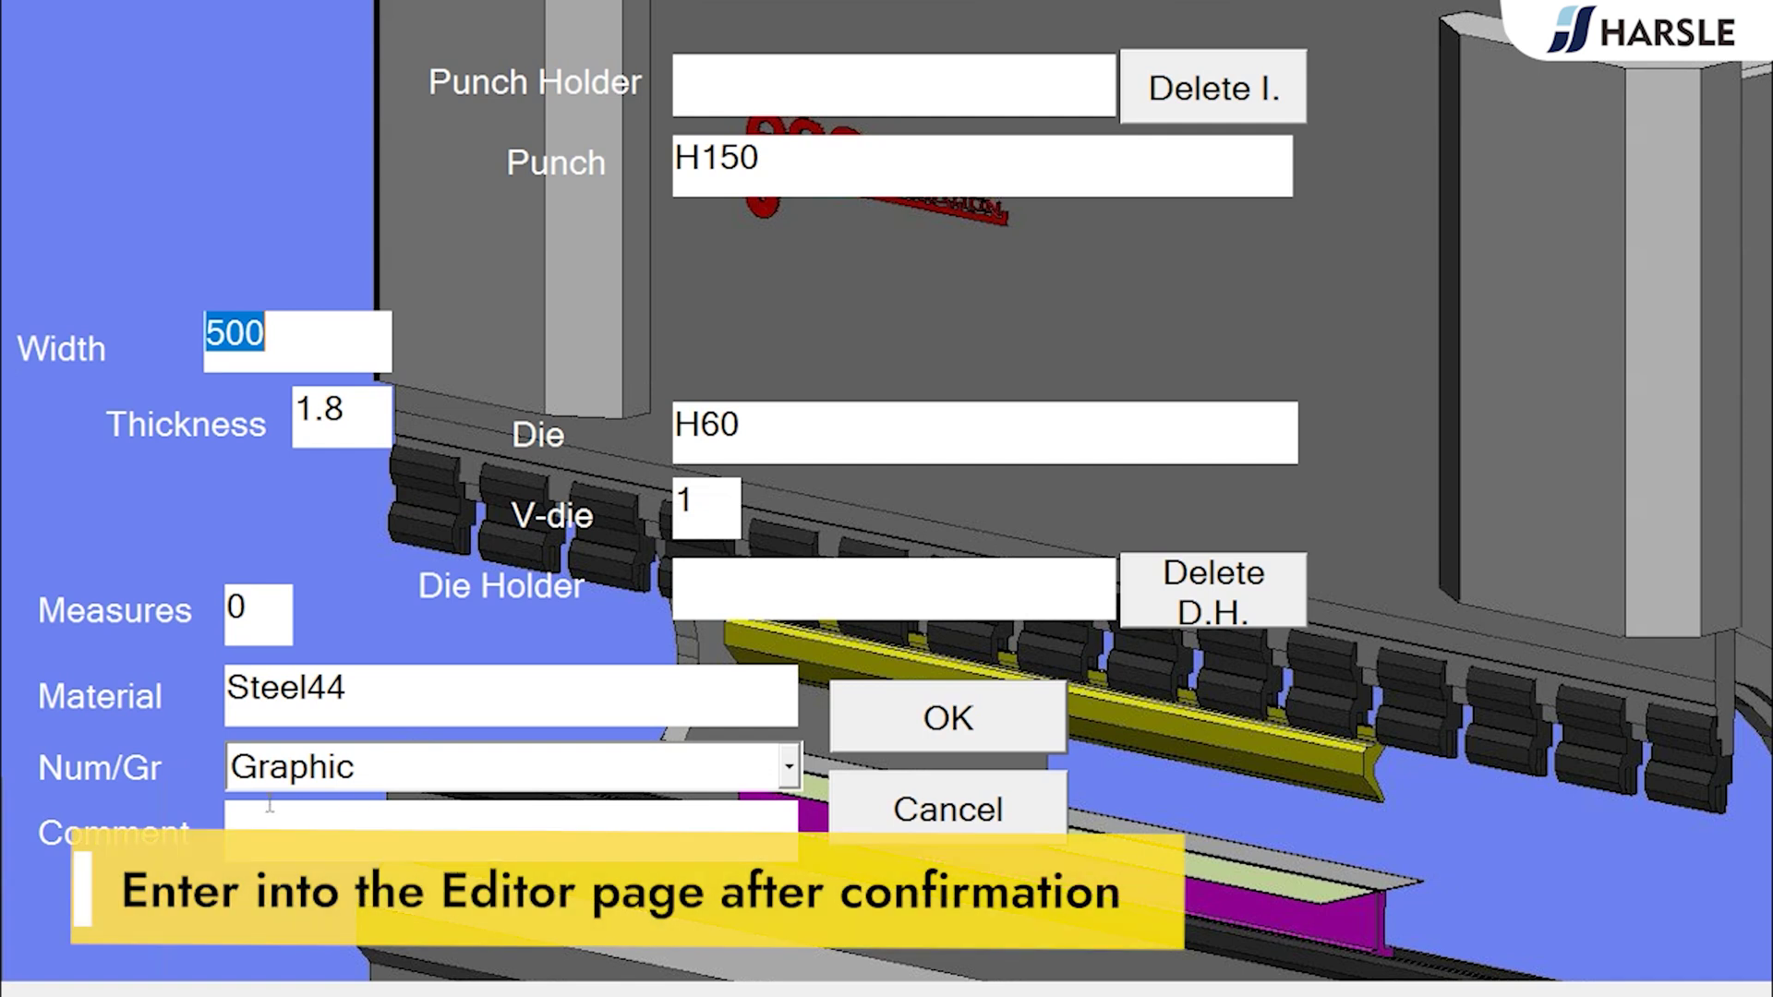
left_click(946, 731)
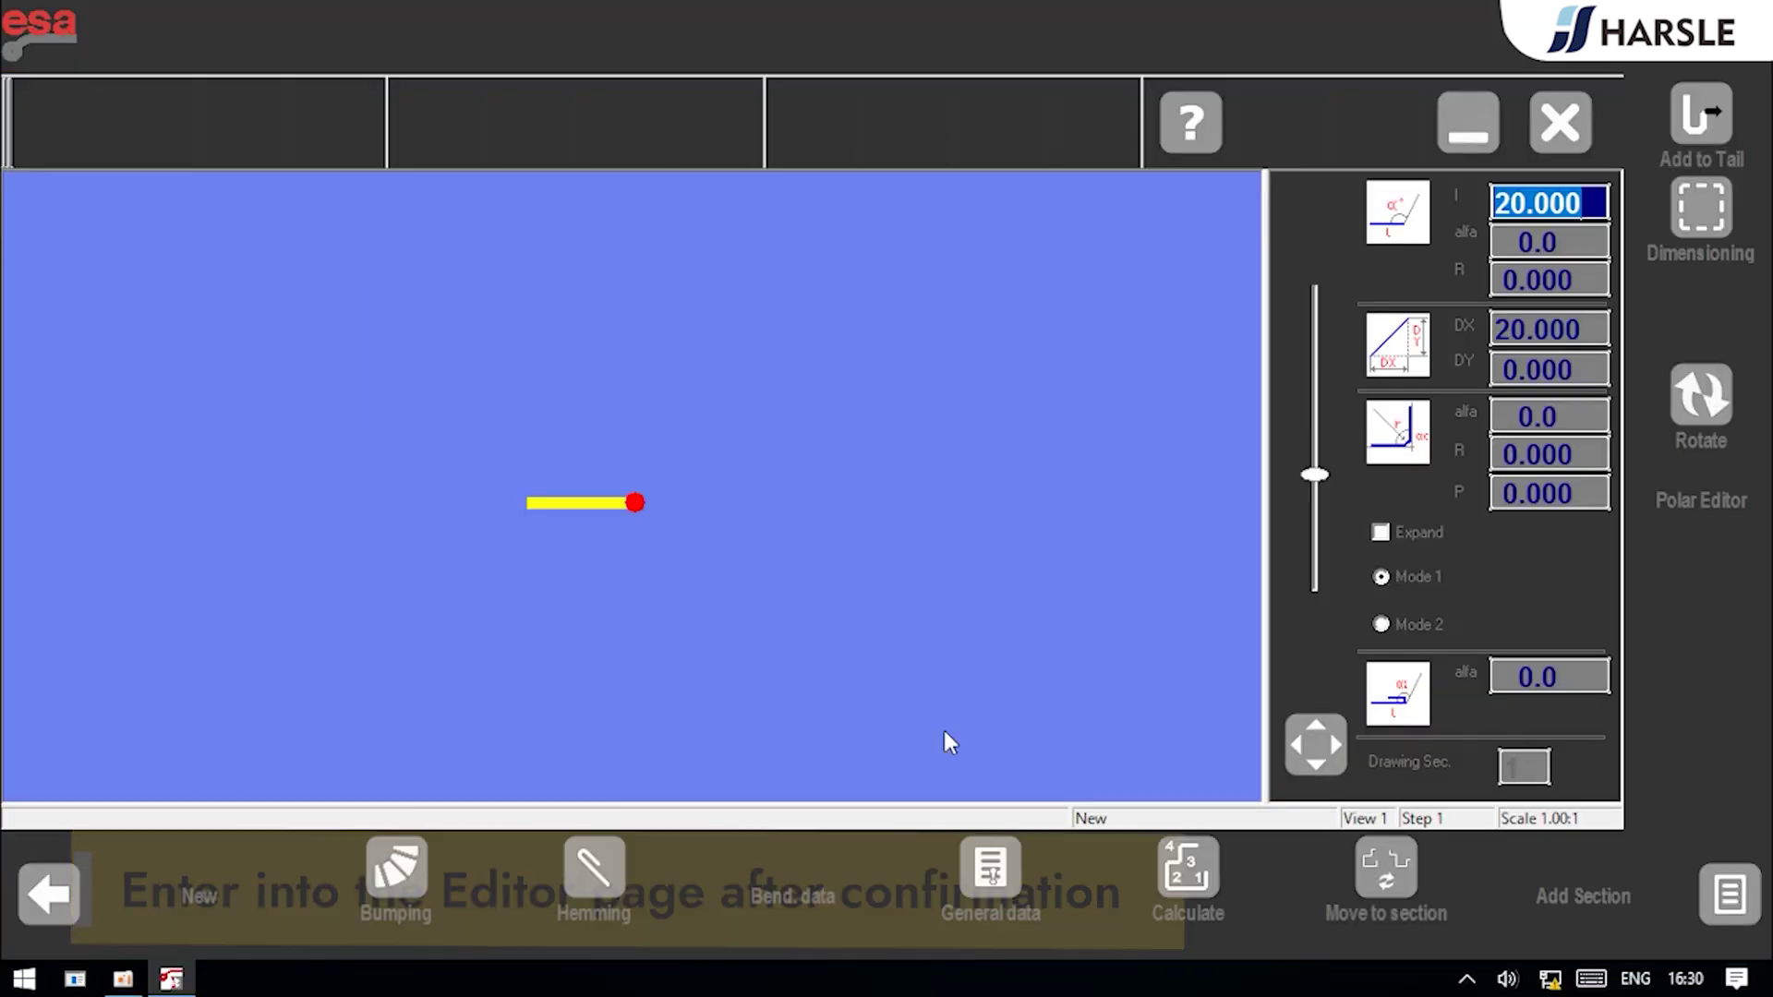
Step: Draw the U-shaped bending profile with consecutive segment lengths of 30, 100 and 30
key("Return")
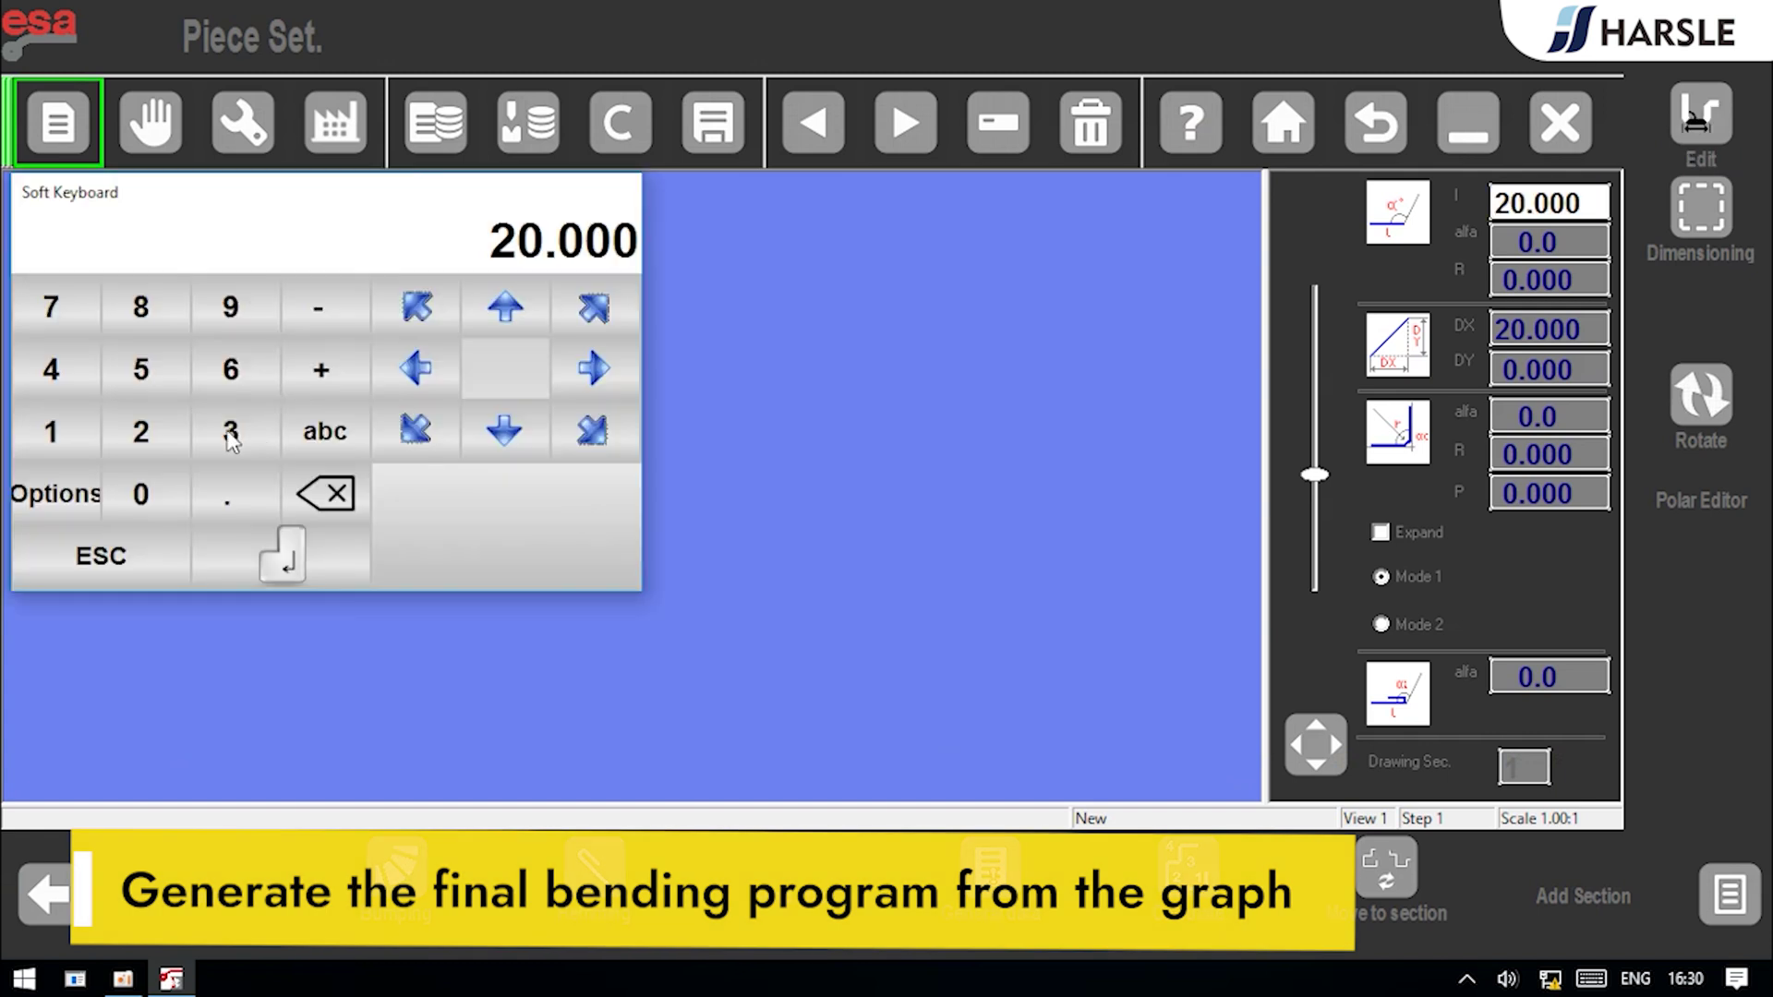
type("30")
key("Return")
key("Return")
type("100")
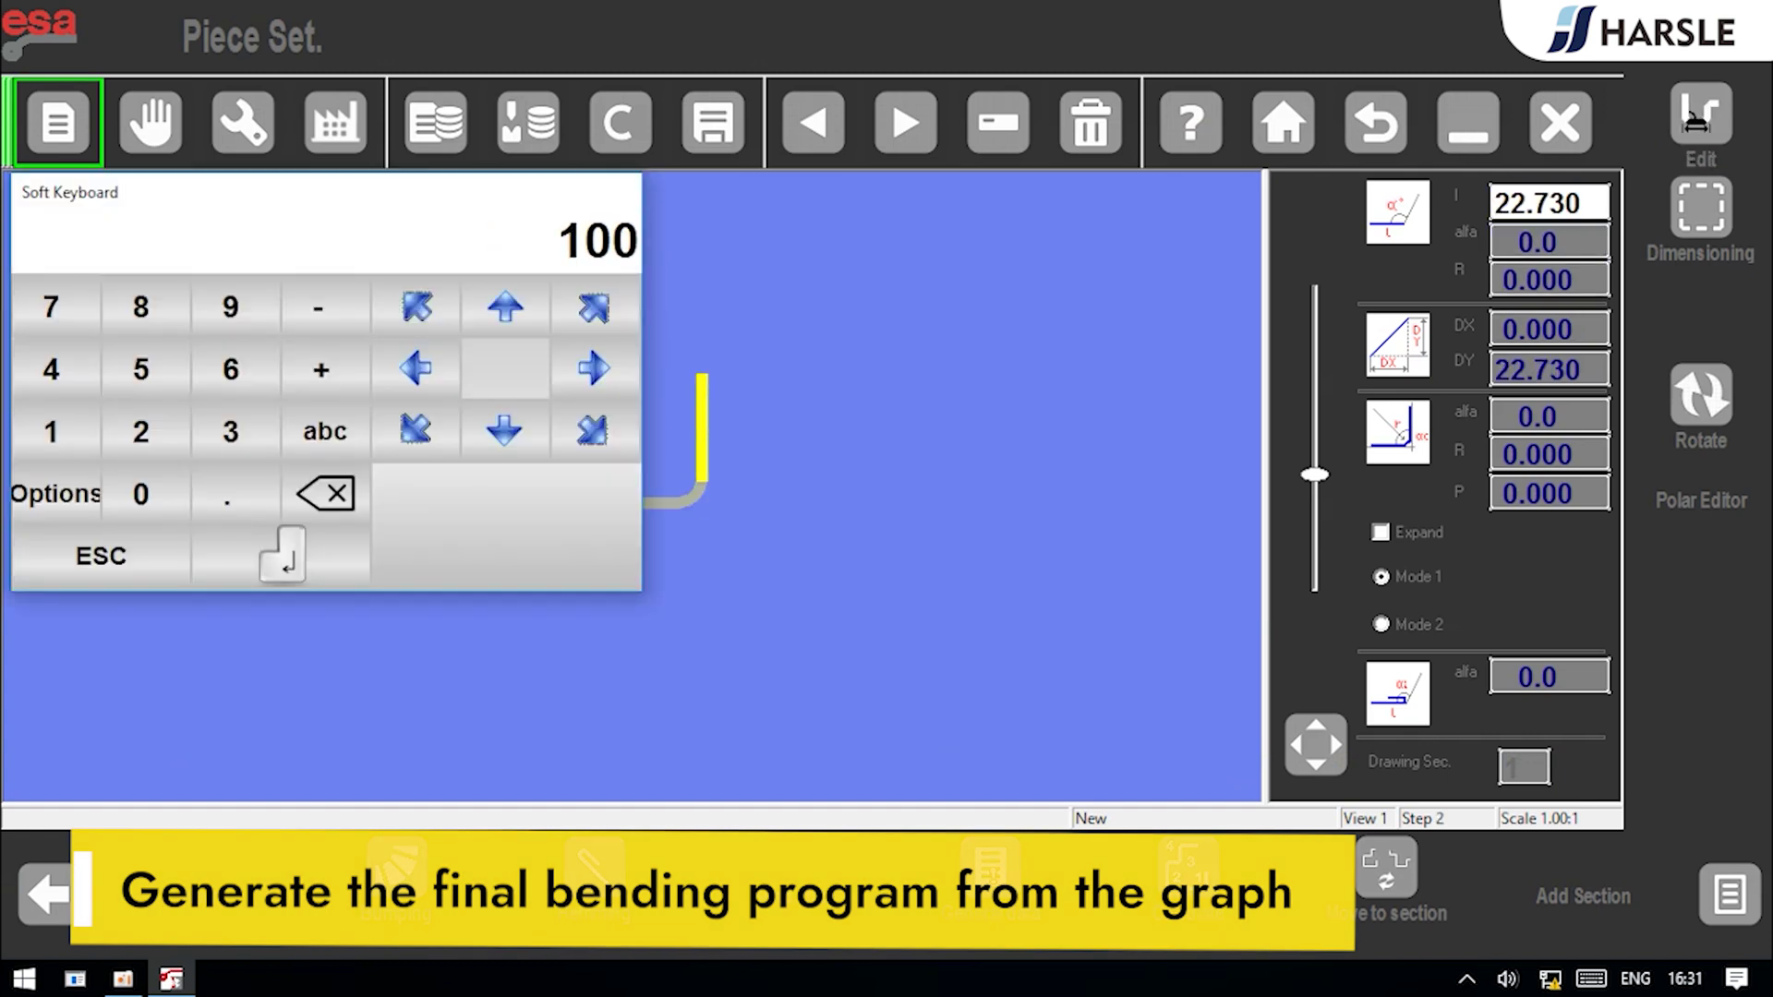
left_click(269, 557)
key("Return")
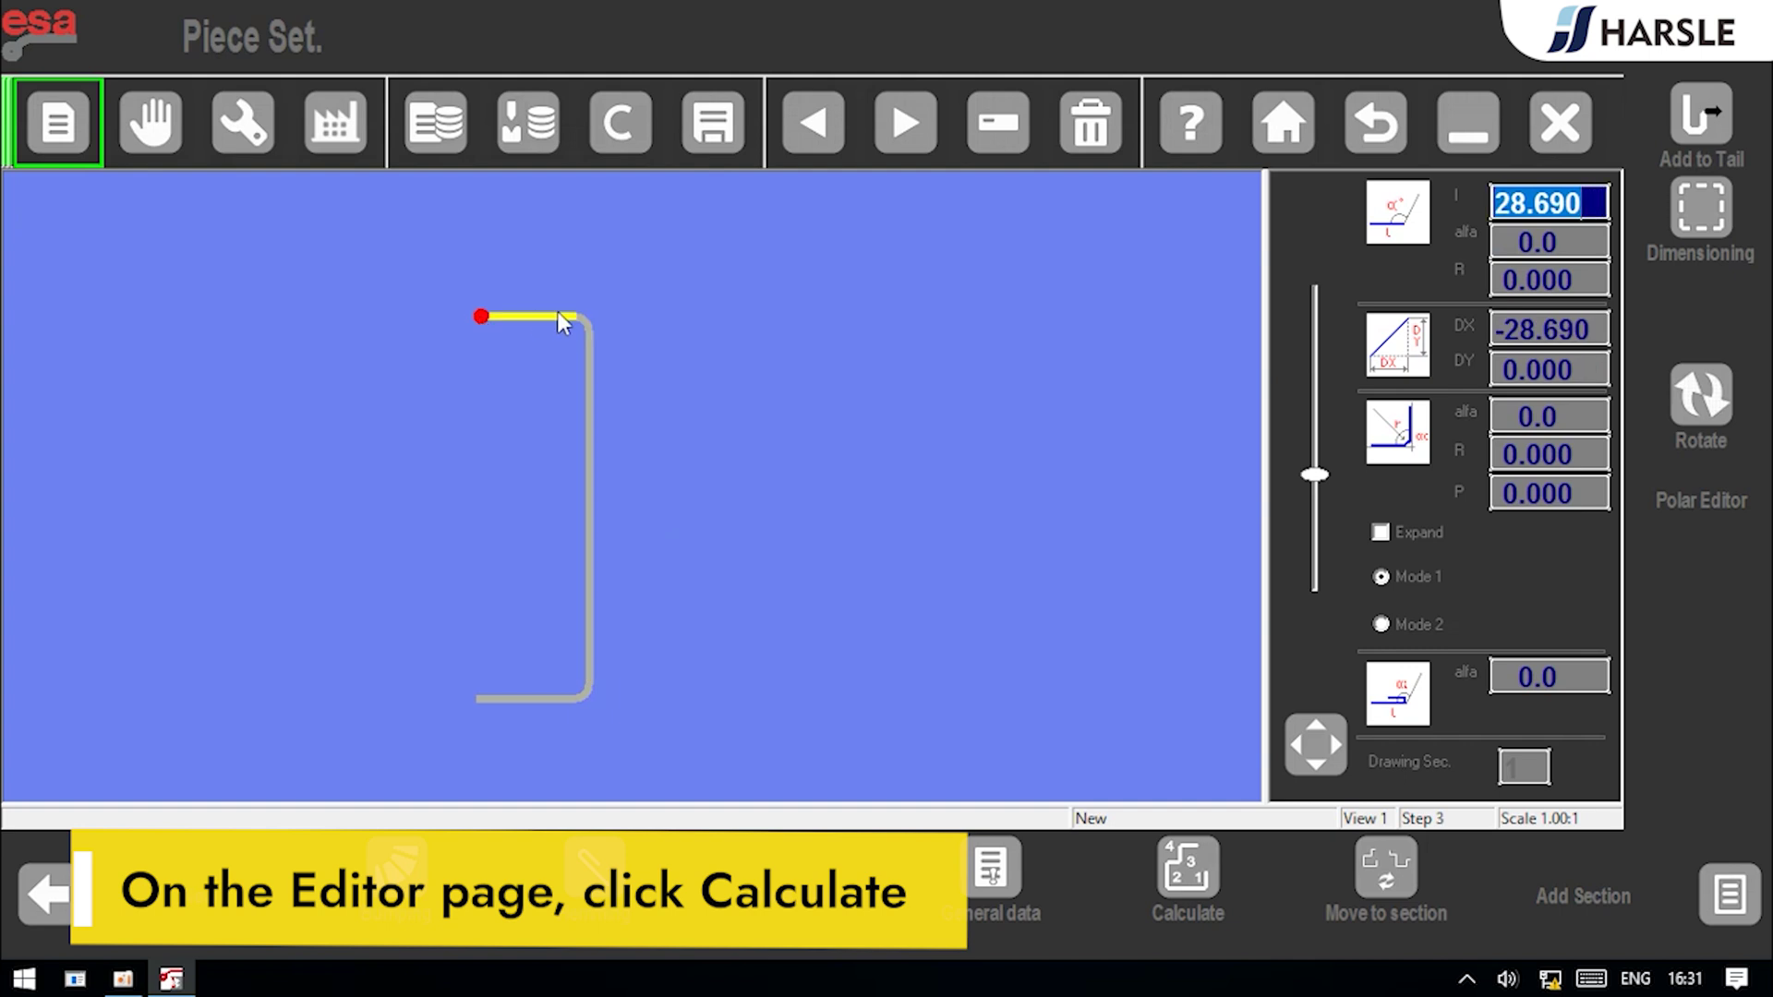
key("Return")
type("30")
left_click(287, 551)
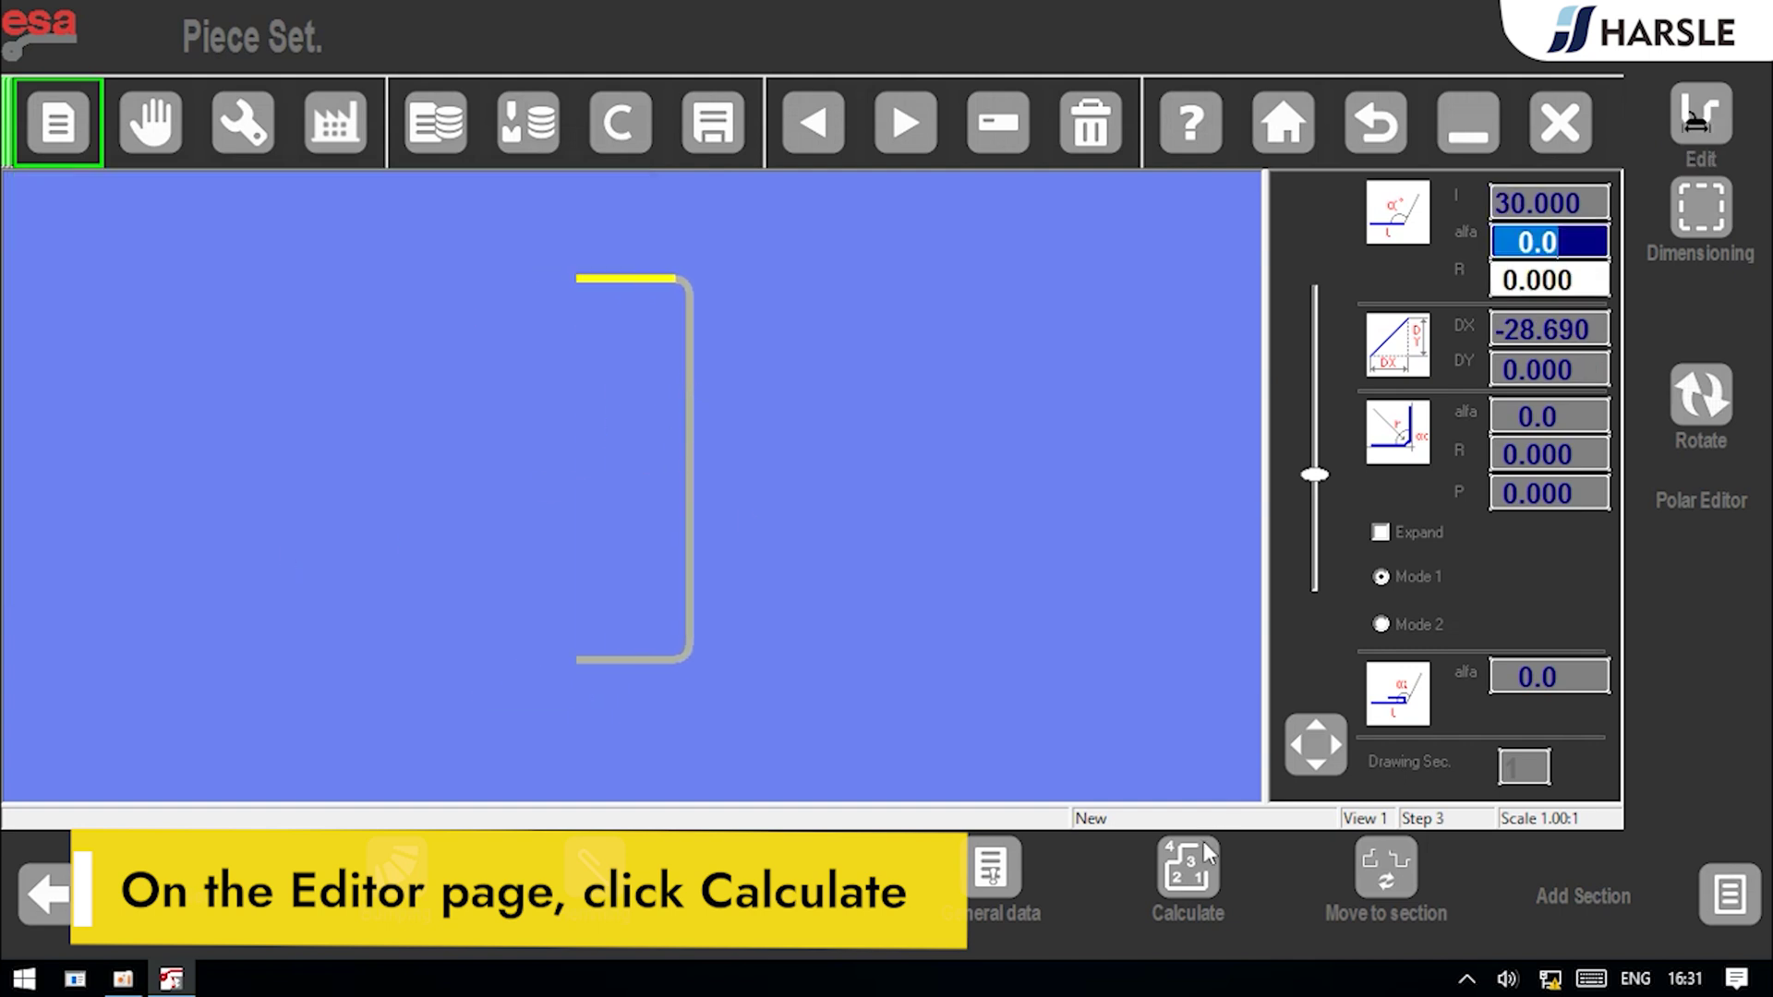
Step: Calculate the optimized bend sequence of the drawn profile and simulate it through to the last bend
left_click(1188, 896)
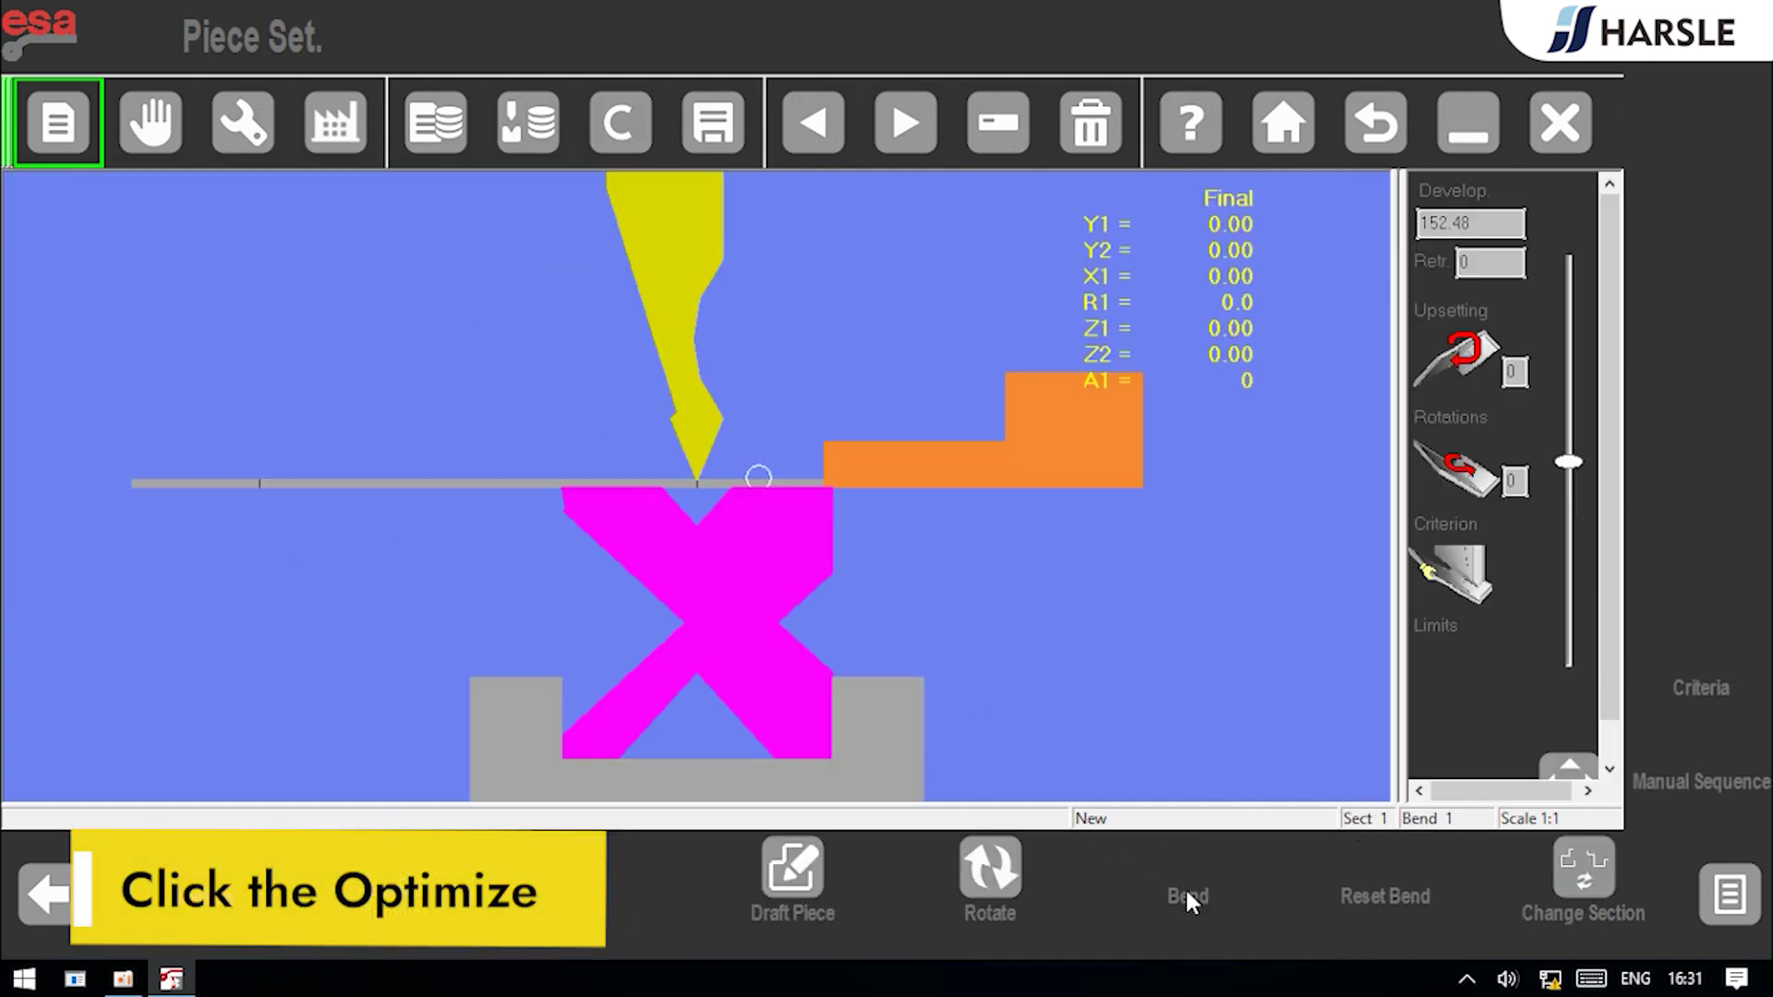
left_click(396, 886)
left_click(601, 138)
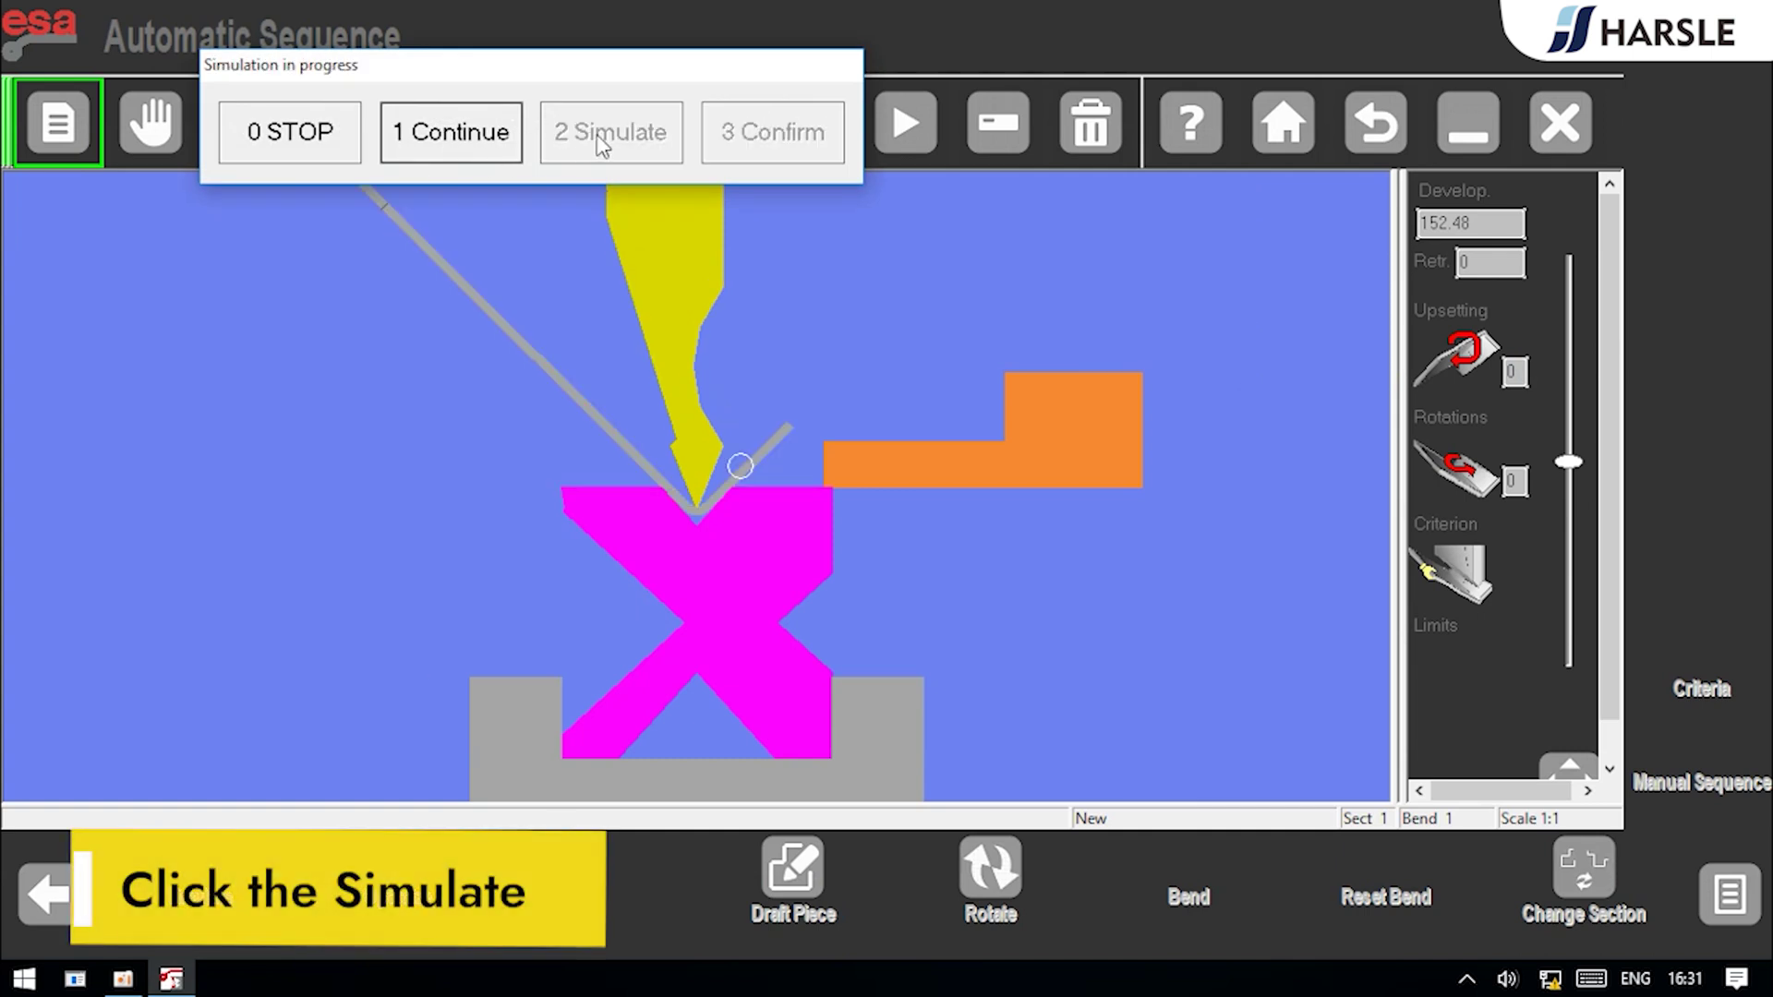
left_click(584, 132)
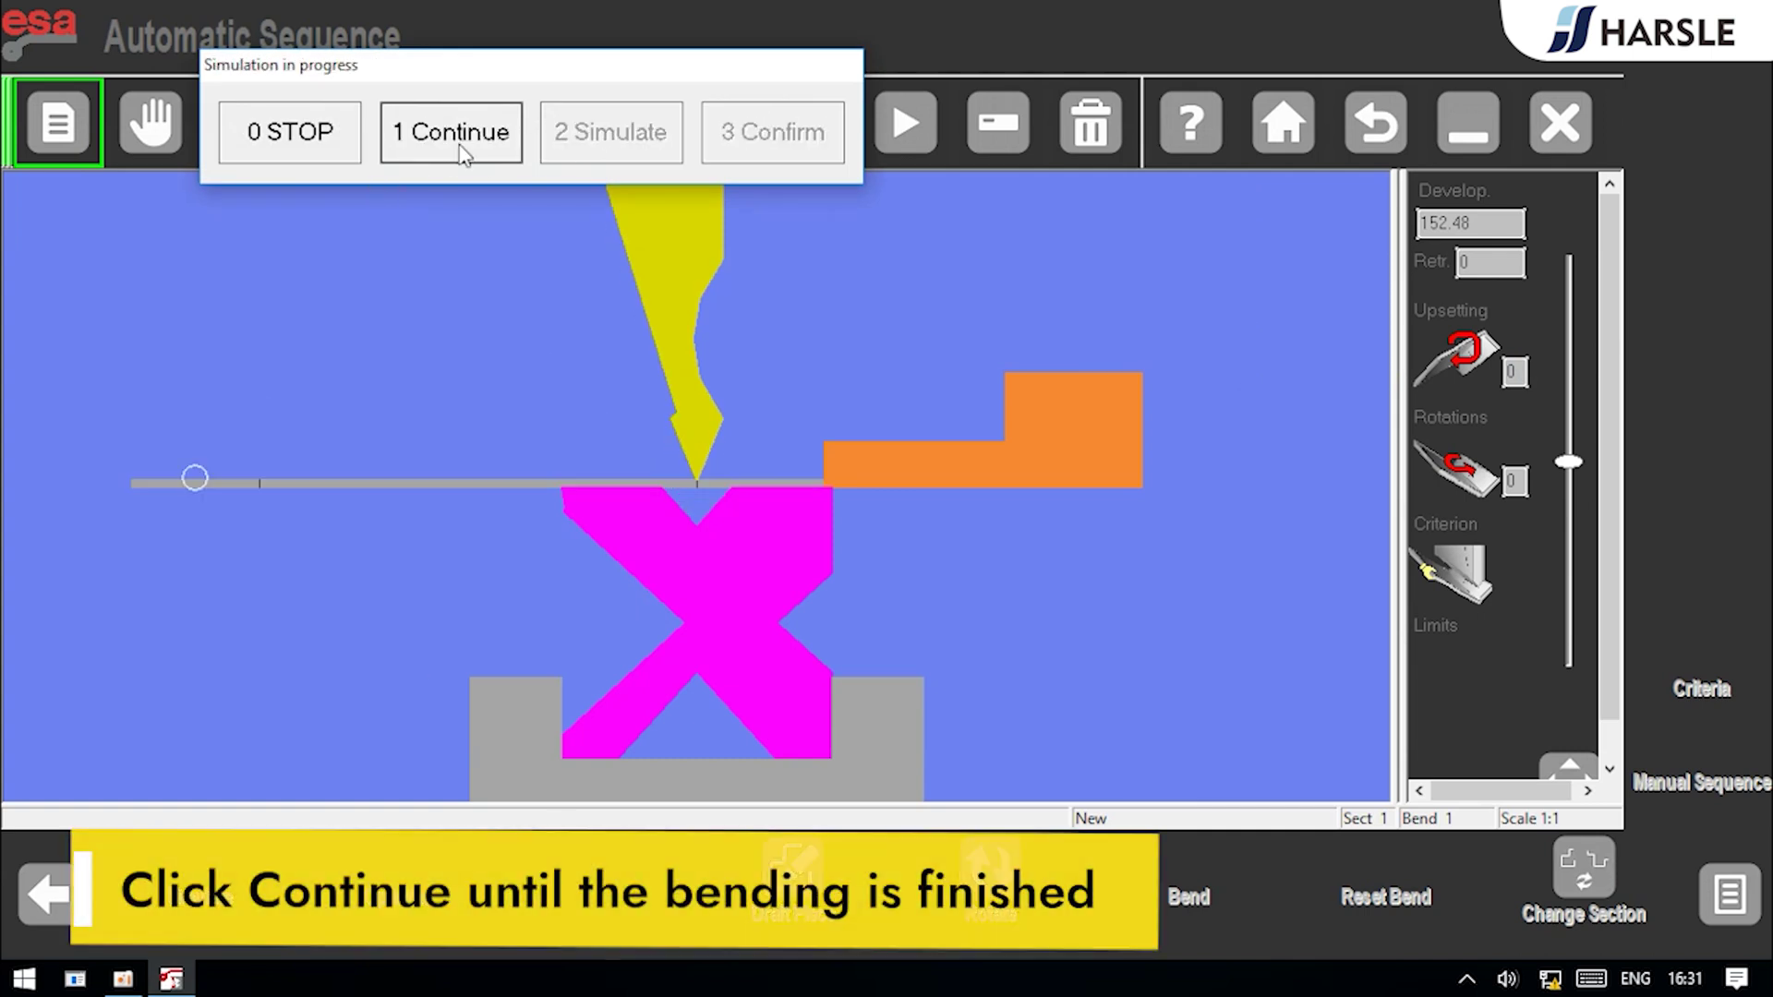
left_click(460, 138)
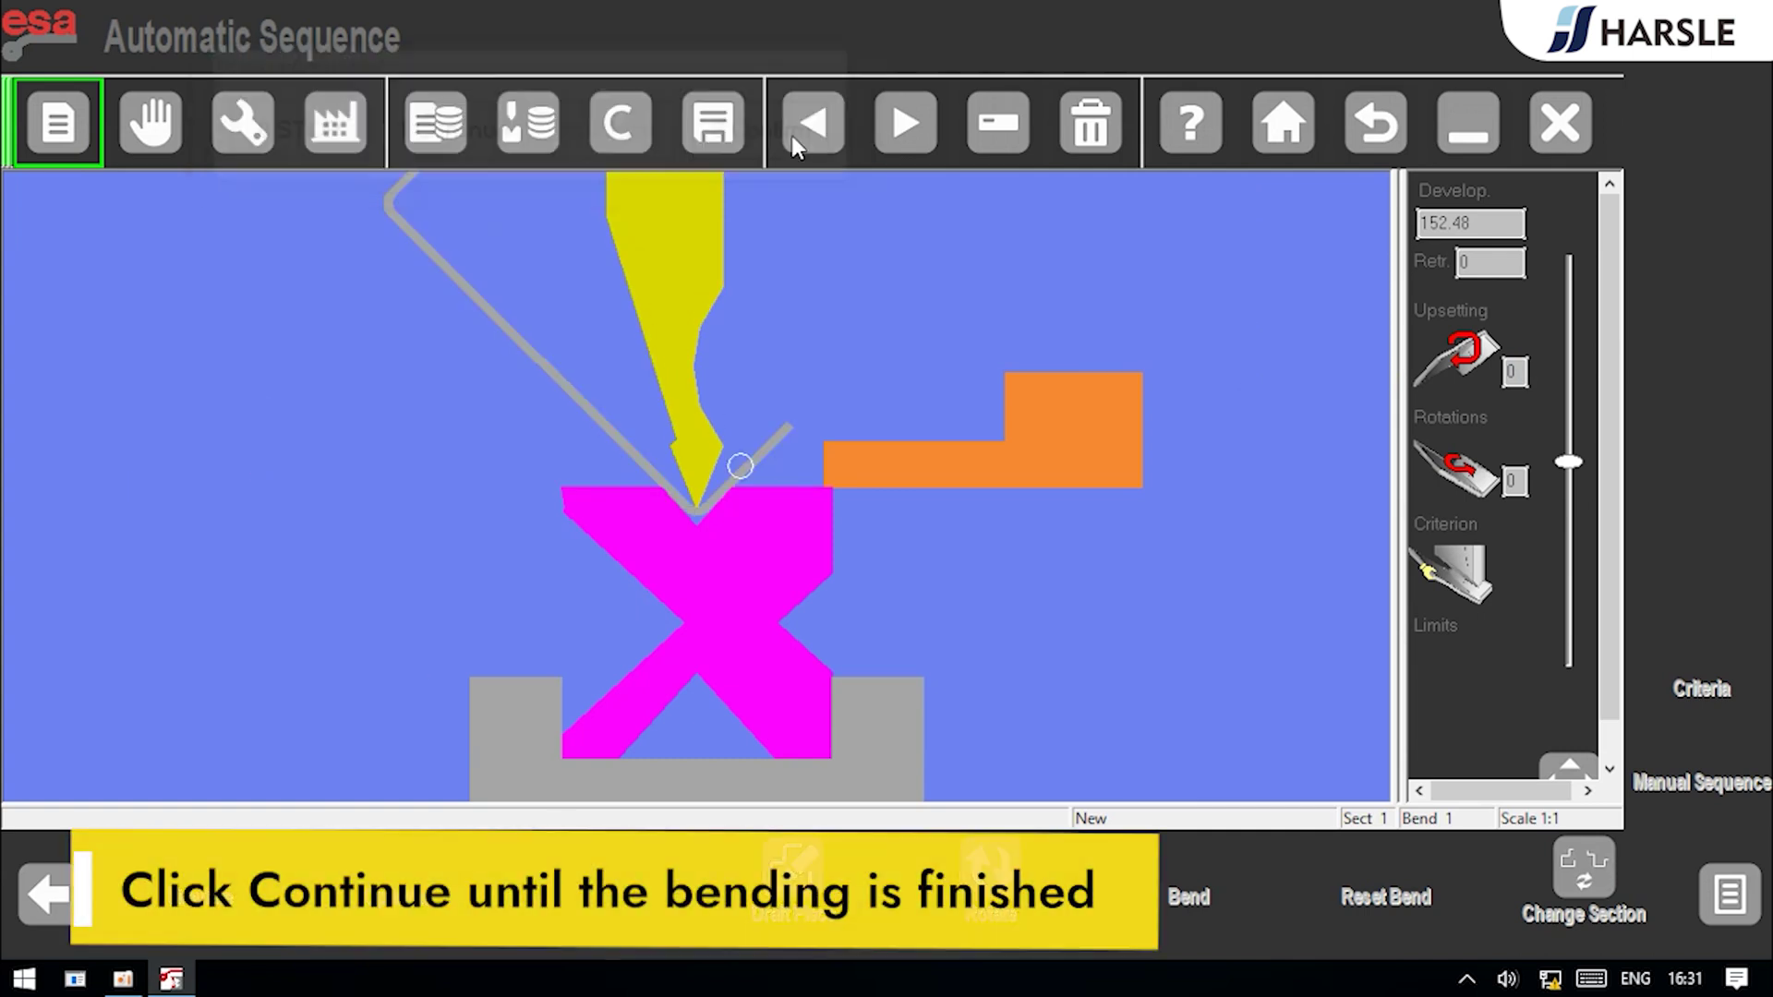
Step: Switch to automatic mode with the graphic view of bend 1 and start the bending cycle
left_click(338, 127)
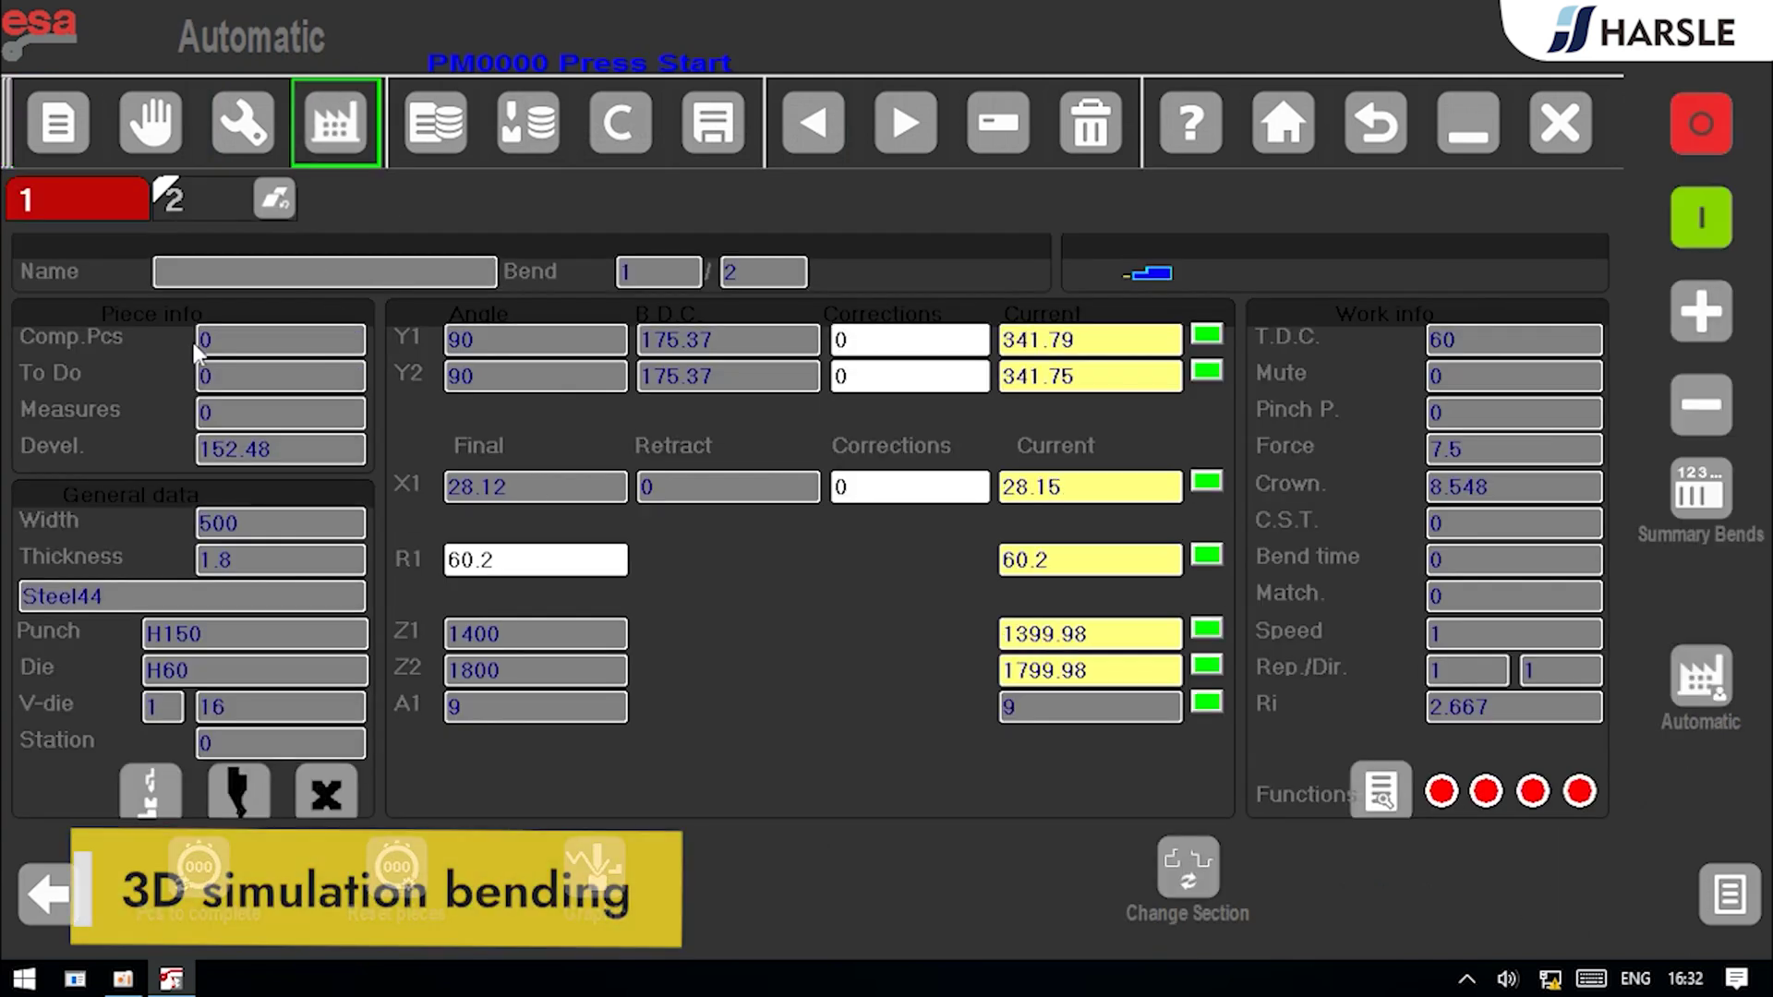
left_click(81, 211)
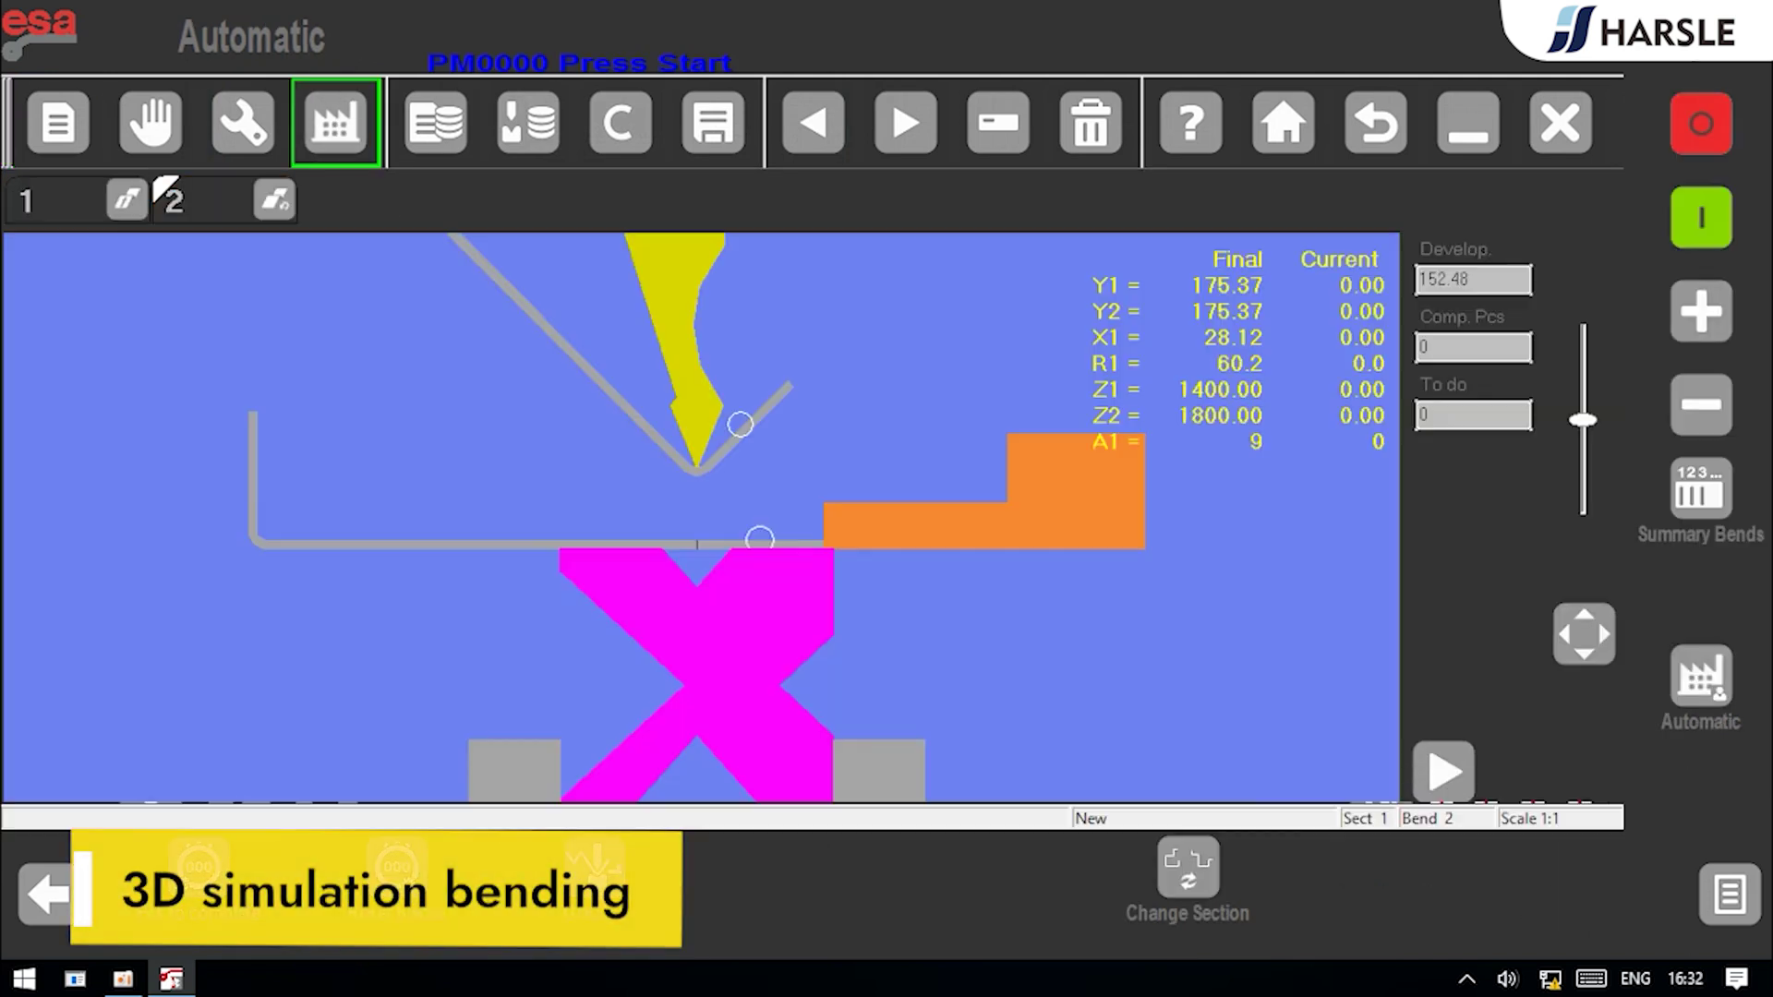
left_click(1699, 219)
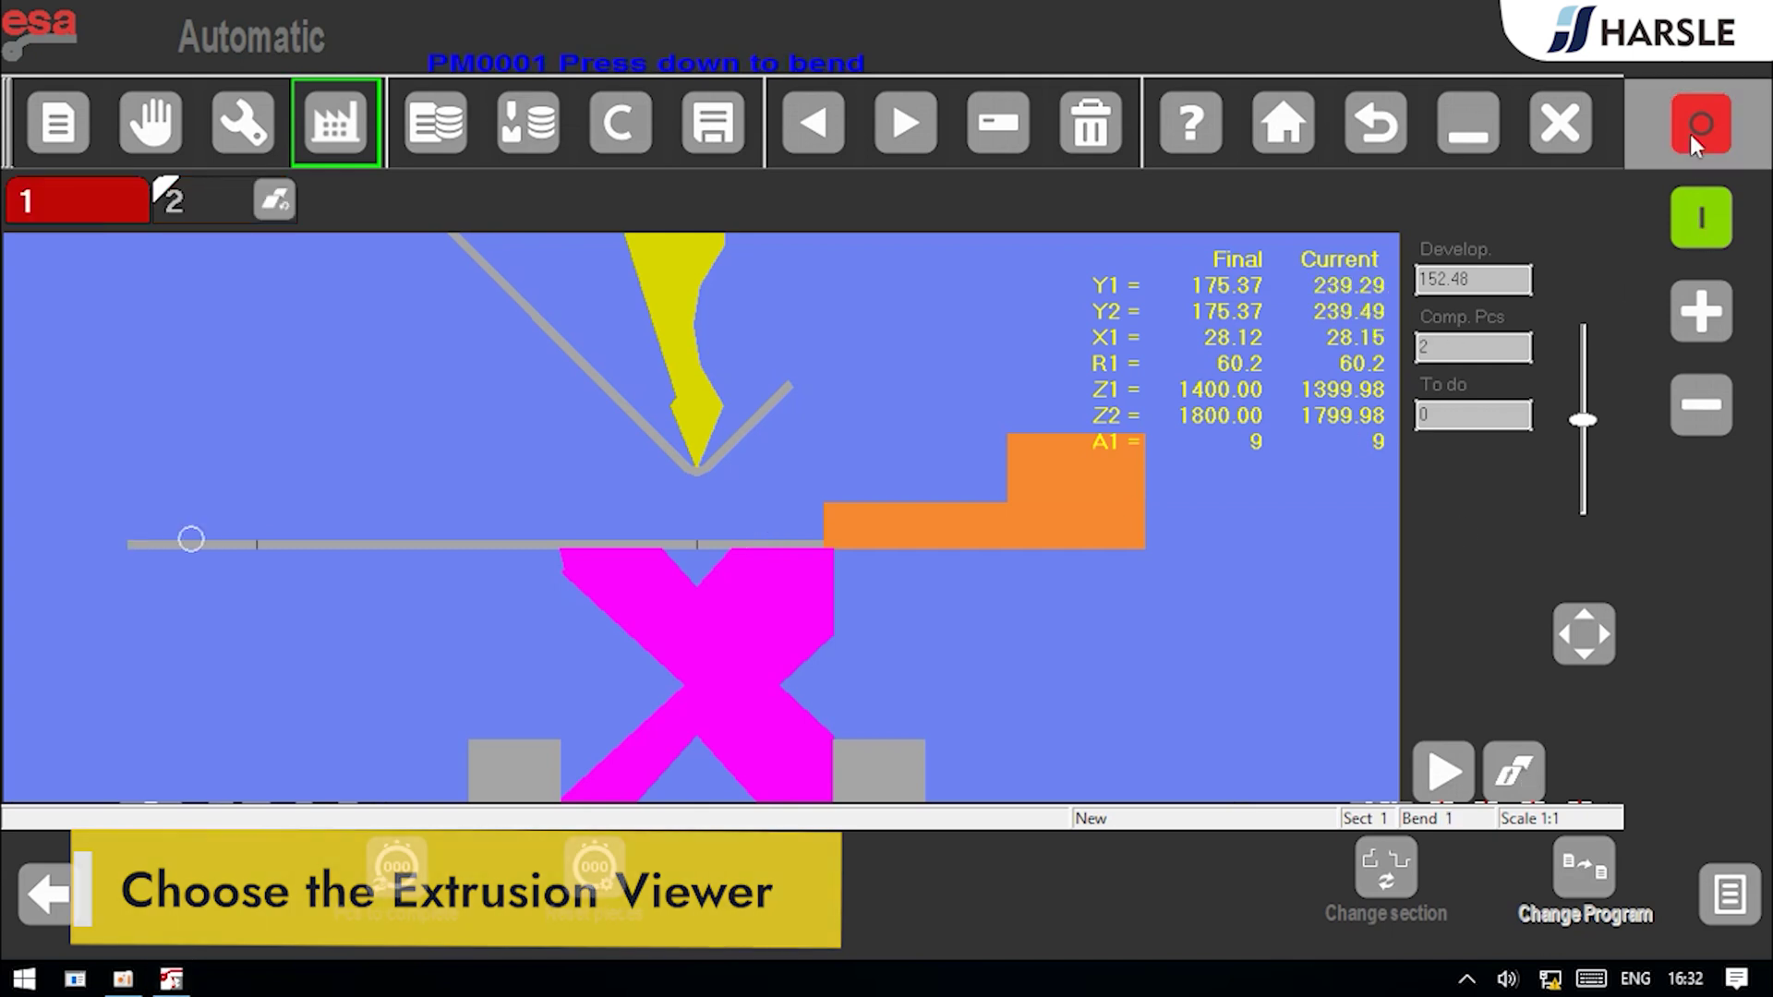
Step: In the Extrusion Viewer, return to the first bend and start the bending cycle with the 3D view
left_click(1745, 905)
left_click(1255, 792)
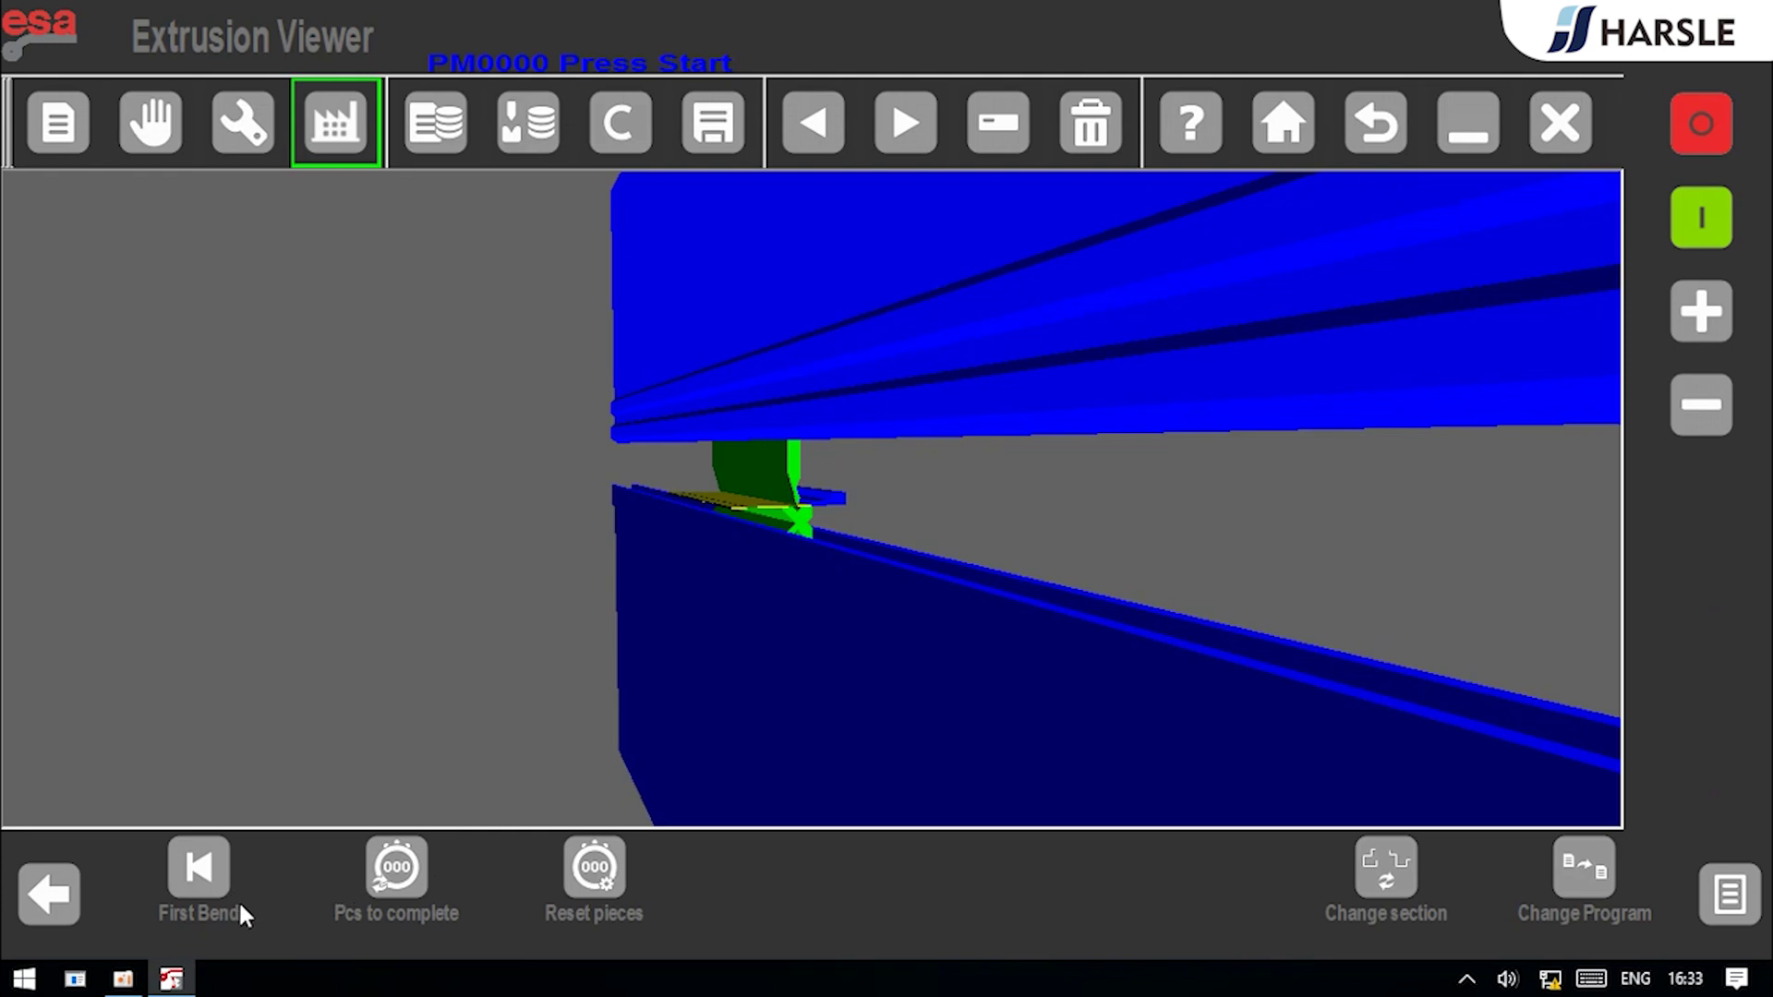
left_click(203, 879)
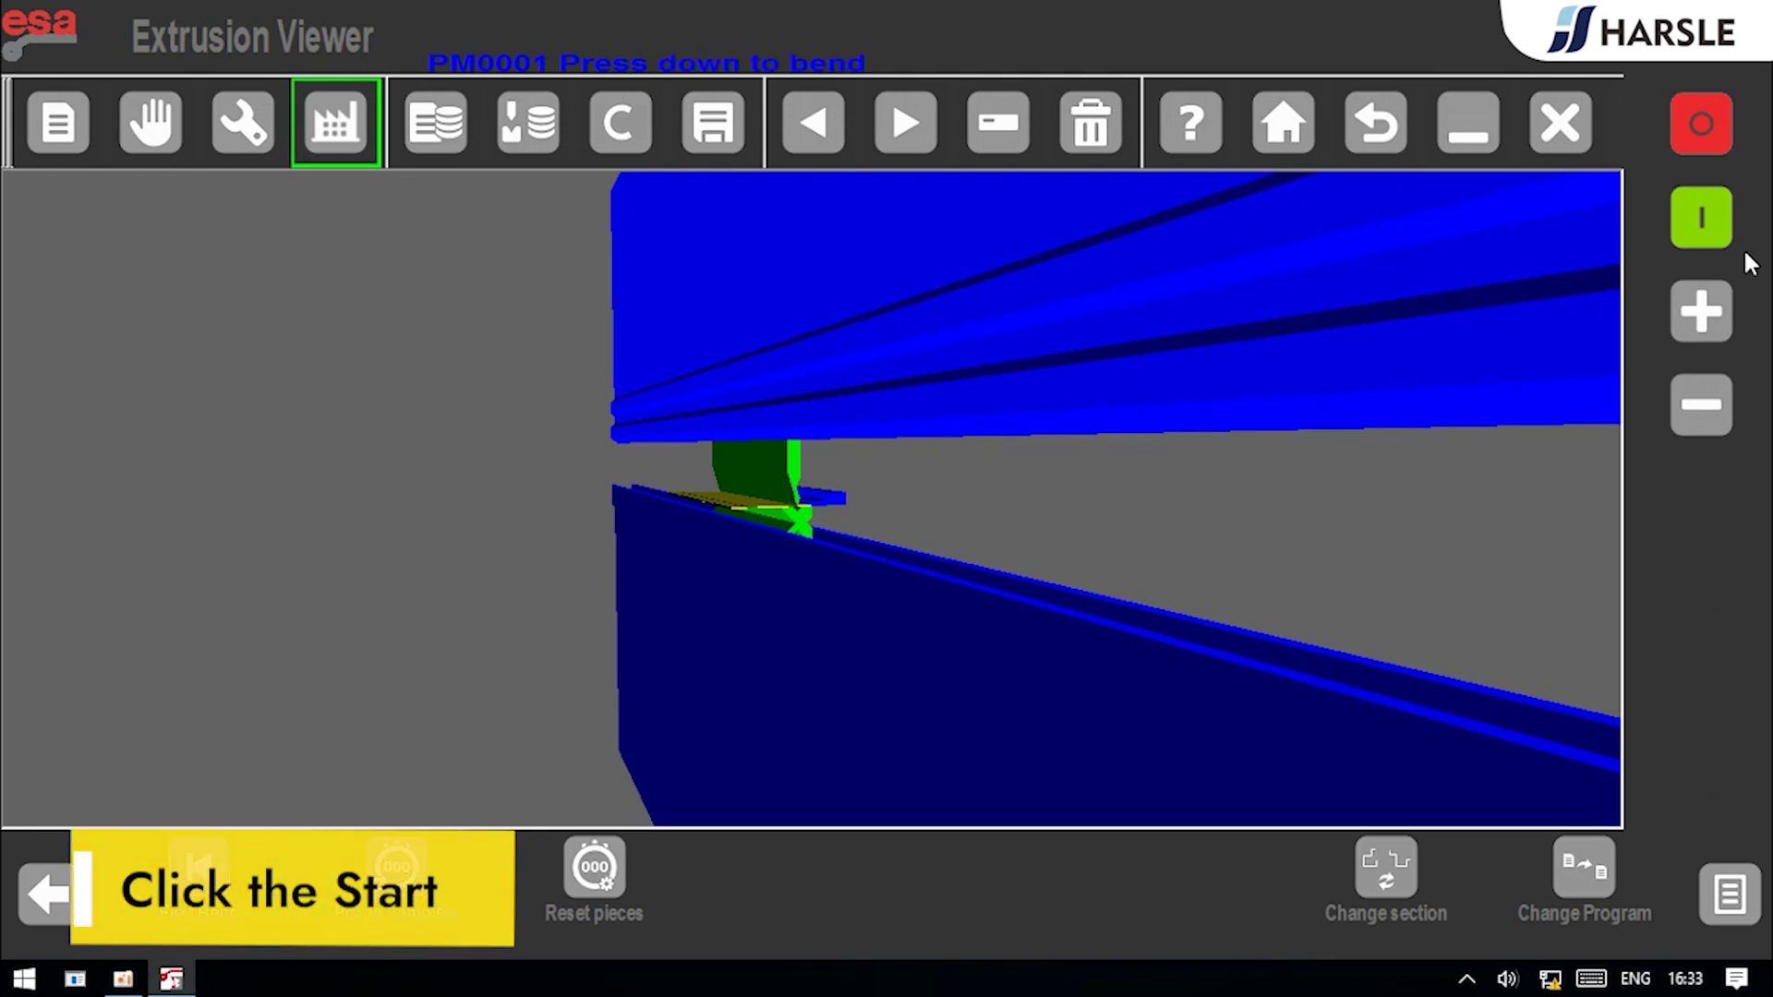
left_click(1708, 225)
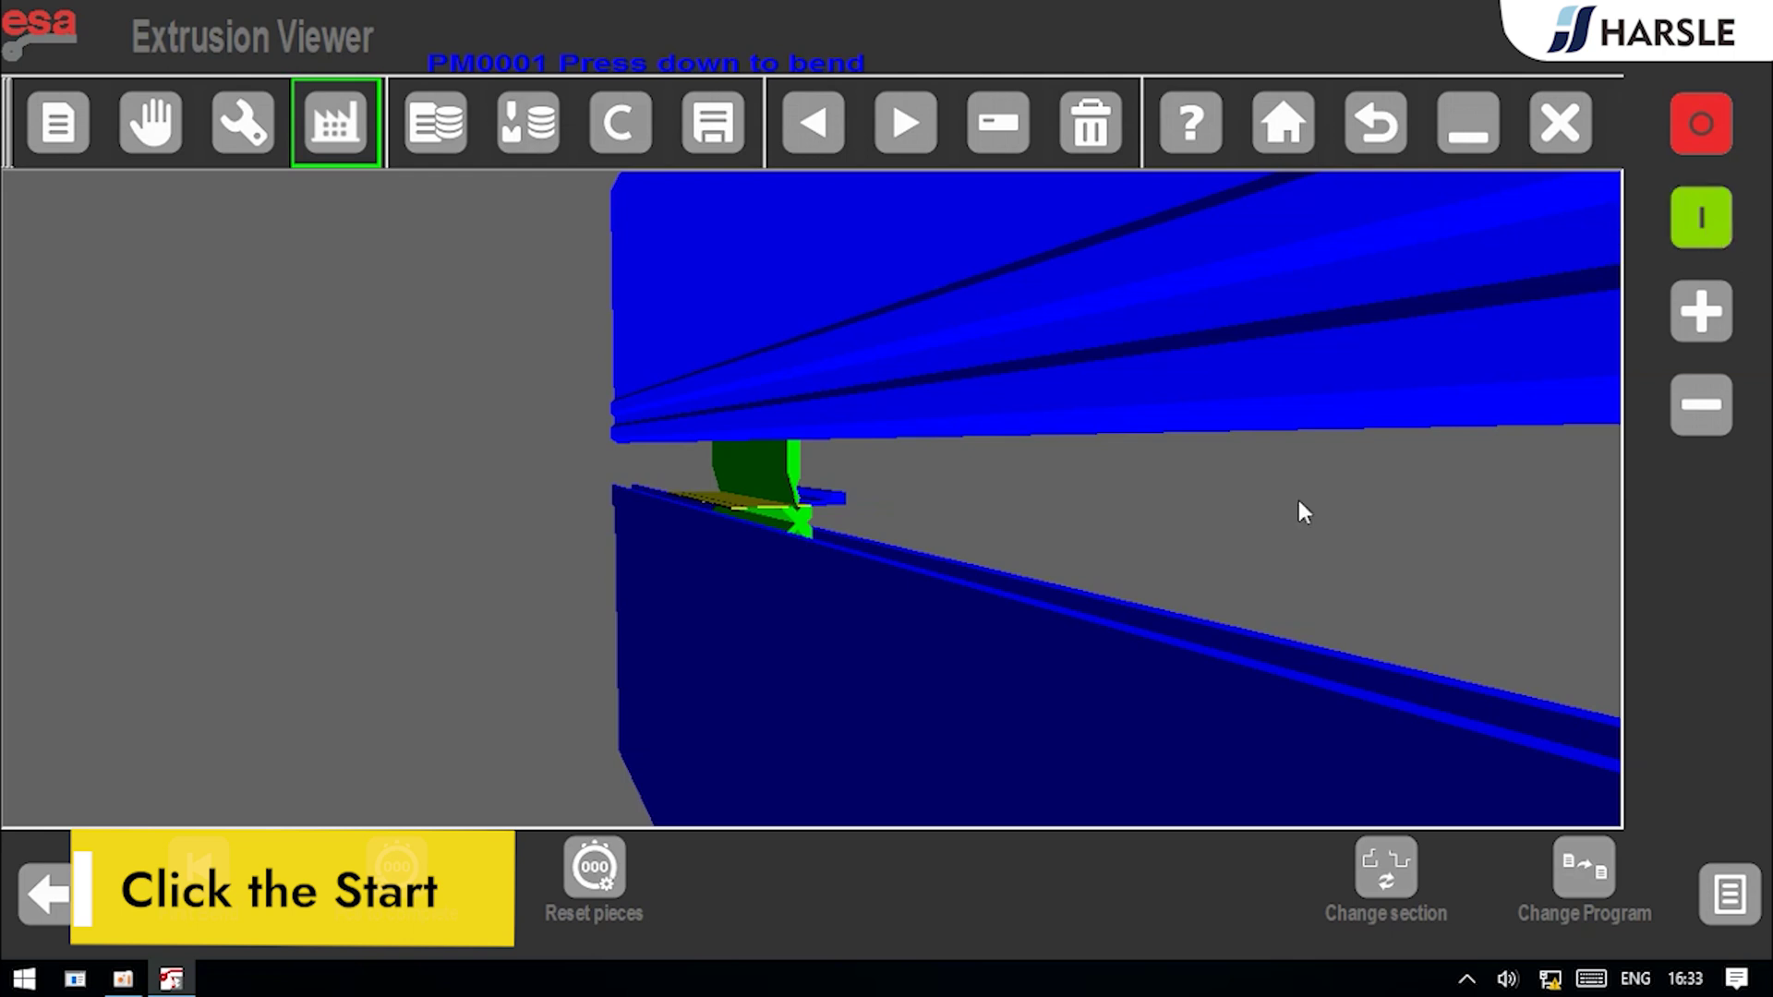